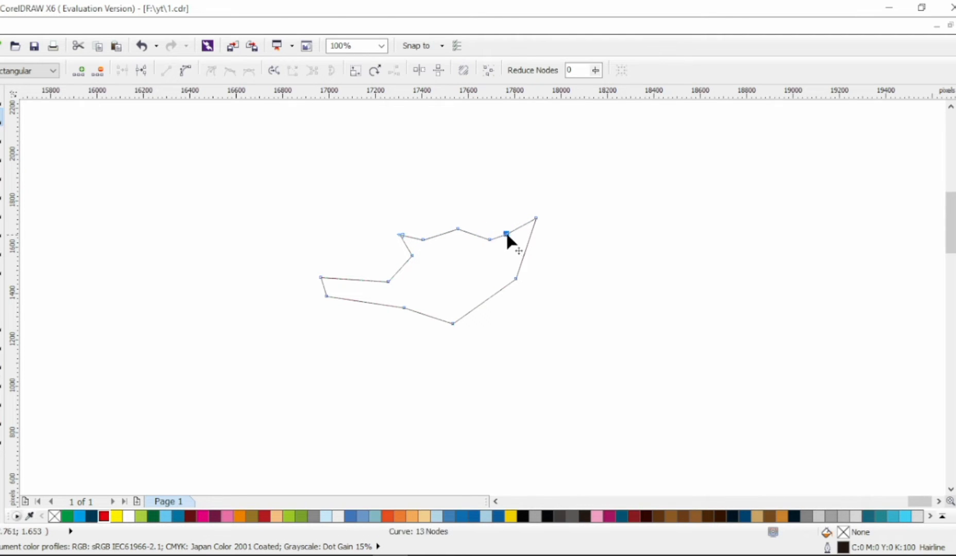
Adjust the shape's lower-right nodes and curve the left projection's upper and lower edges, repositioning the nodes at its tip
drag(517, 280, 522, 283)
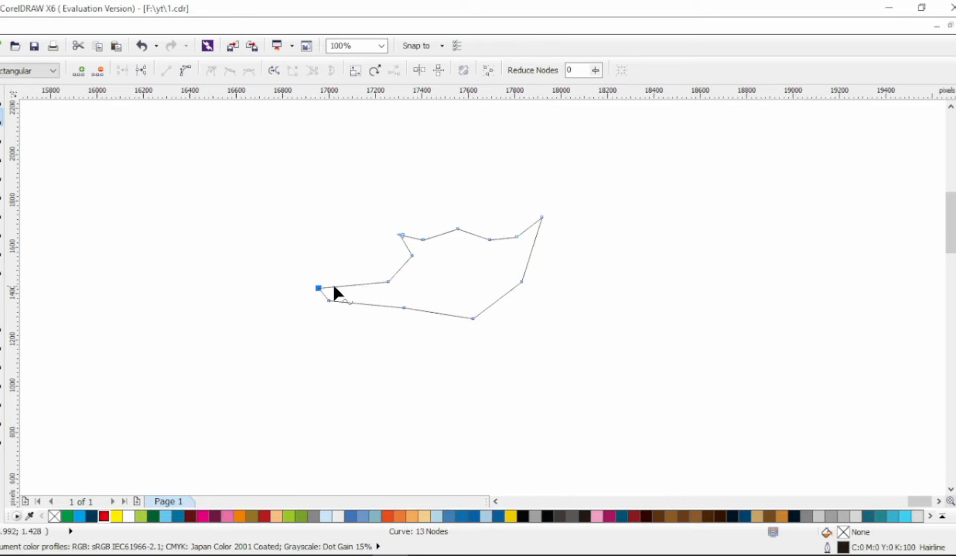
click(363, 305)
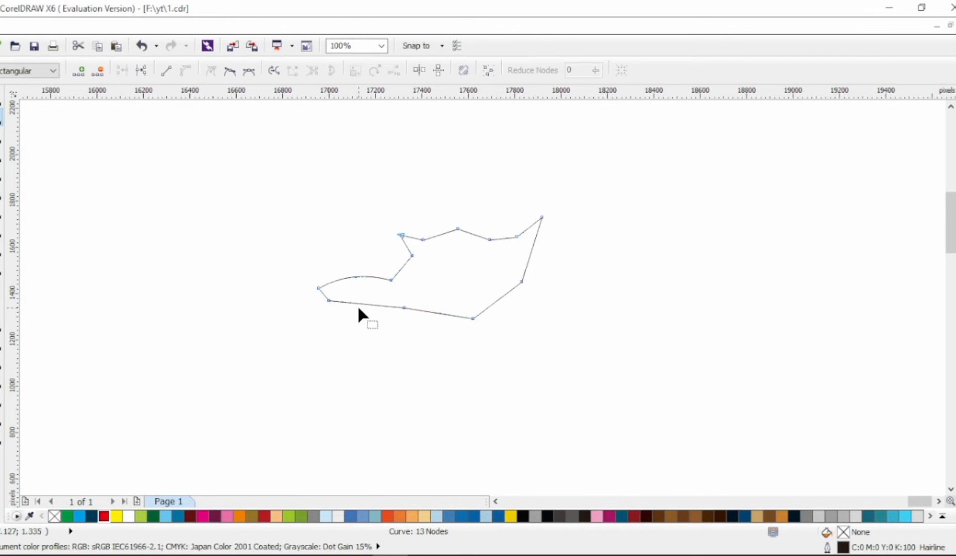
drag(361, 312, 360, 312)
click(327, 297)
scroll(334, 297, up, 2)
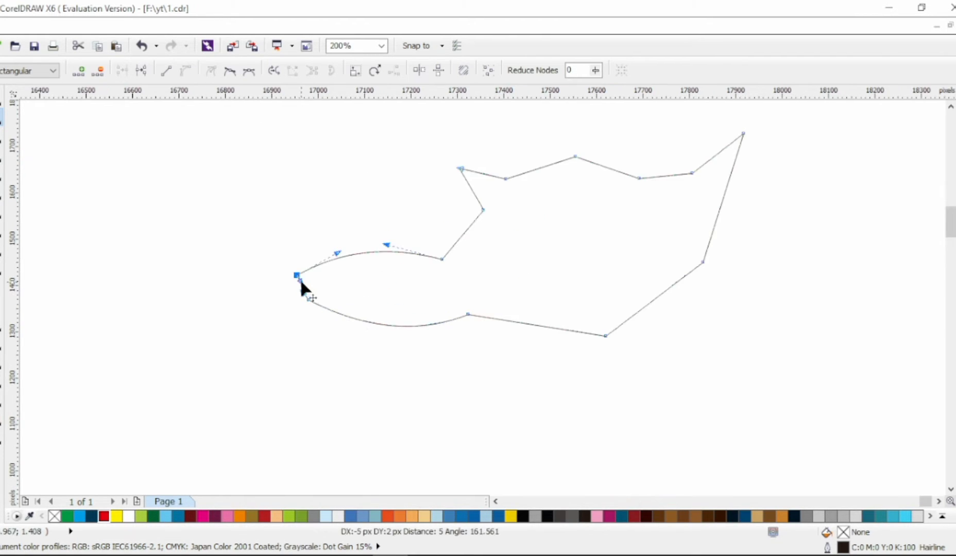
click(297, 307)
drag(279, 283, 334, 320)
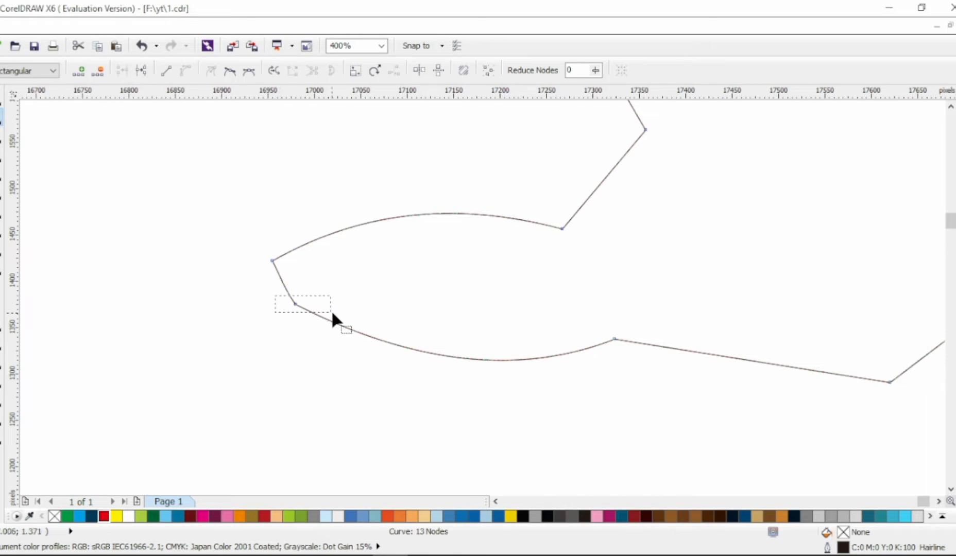
Smooth the bottom node and bend the lower-right and right edges of the outline into flowing curves
scroll(538, 348, down, 1)
click(510, 346)
drag(510, 346, 626, 367)
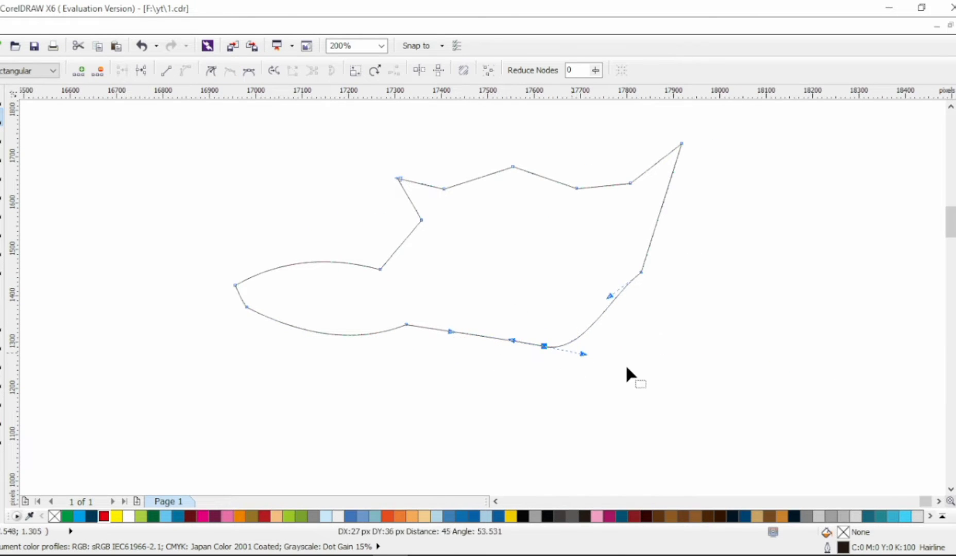
click(231, 71)
drag(617, 291, 625, 289)
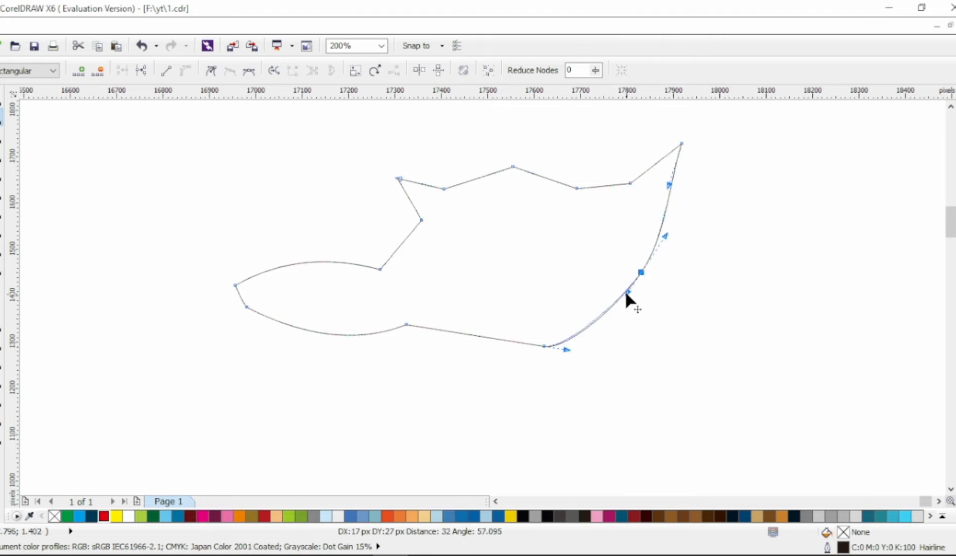
mouse_move(656, 256)
mouse_down()
mouse_move(650, 273)
mouse_move(660, 267)
mouse_up()
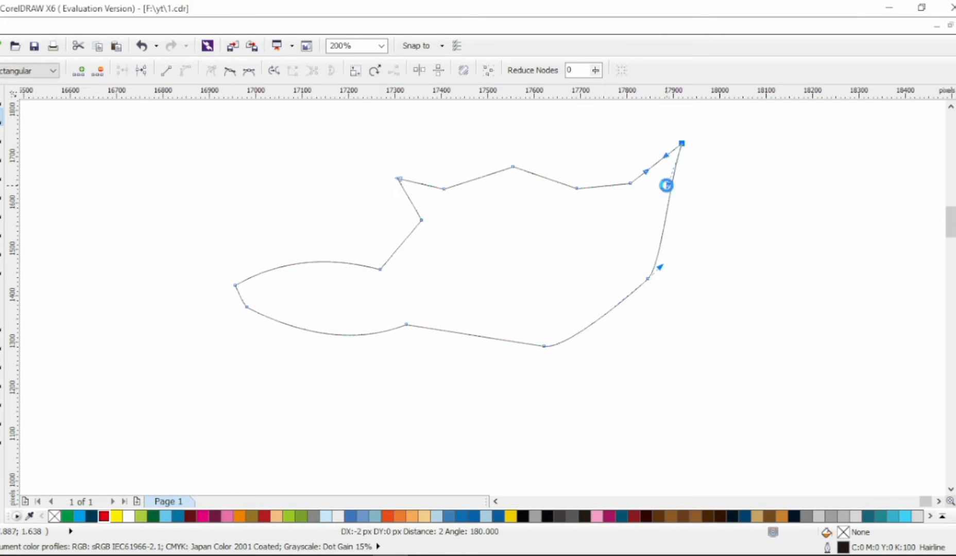
Round the dip below the right peak and curve the edge rising to the peak
scroll(658, 199, up, 1)
drag(661, 192, 658, 184)
mouse_move(561, 207)
mouse_down()
mouse_move(637, 245)
mouse_move(621, 235)
mouse_up()
drag(650, 205, 650, 203)
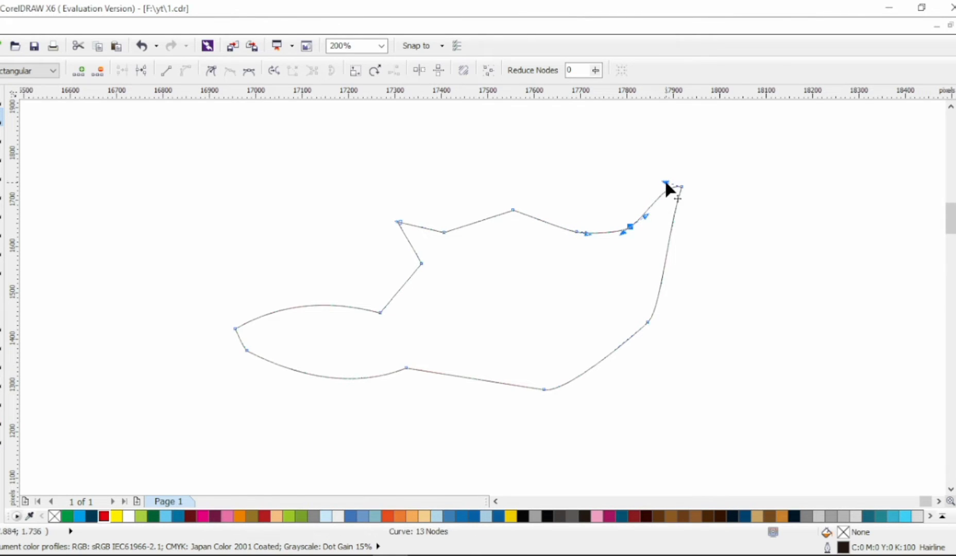
Lower and smooth the middle hump on the top edge and curve the dip beside the left peak
click(512, 211)
key(s)
mouse_move(511, 216)
mouse_down()
mouse_move(516, 208)
mouse_move(511, 221)
mouse_up()
click(444, 233)
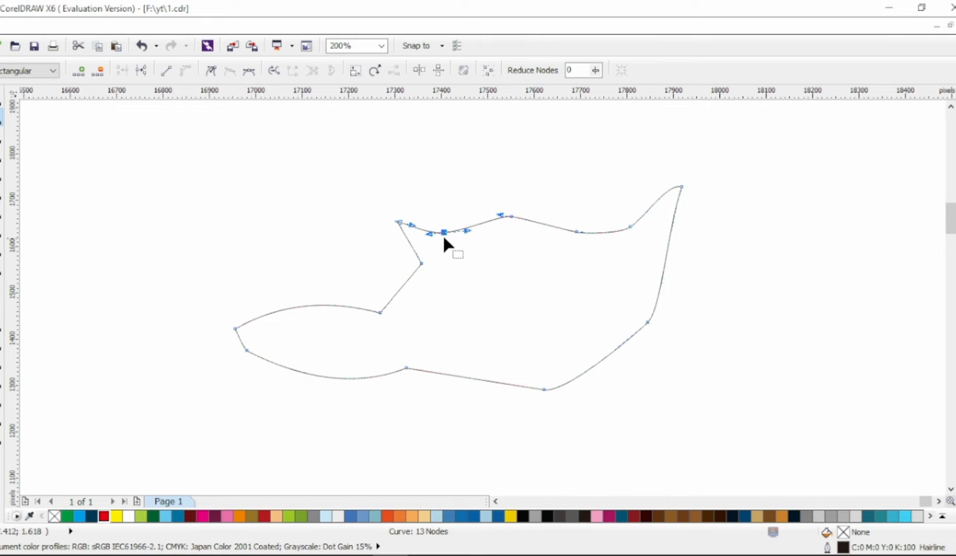
drag(436, 232, 409, 226)
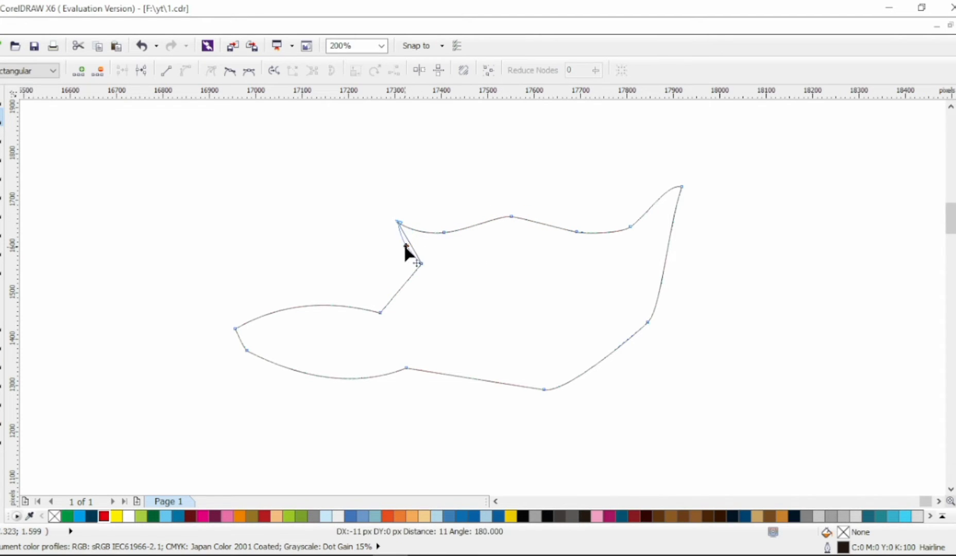
Curve the edge under the left peak and raise the node where the projection's upper edge meets the notch
click(421, 263)
drag(382, 316, 402, 283)
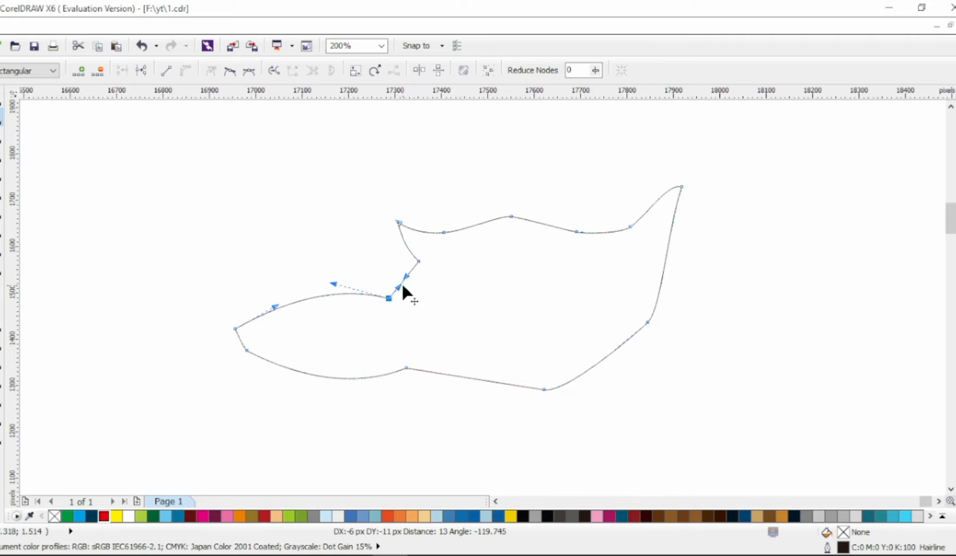
scroll(508, 270, right, 2)
click(507, 271)
click(526, 269)
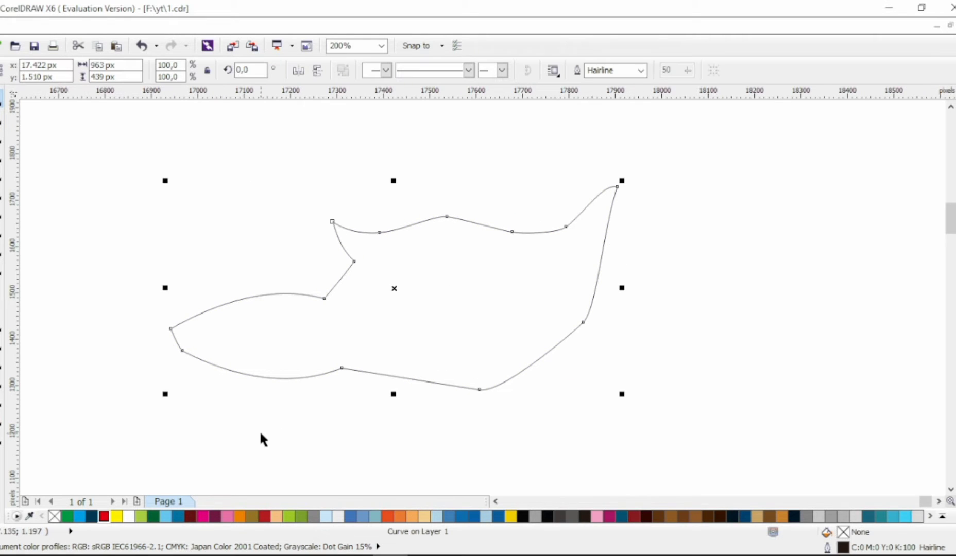
Fill the shape with orange C:4 M:42 Y:97 K:0 and remove its outline
click(240, 515)
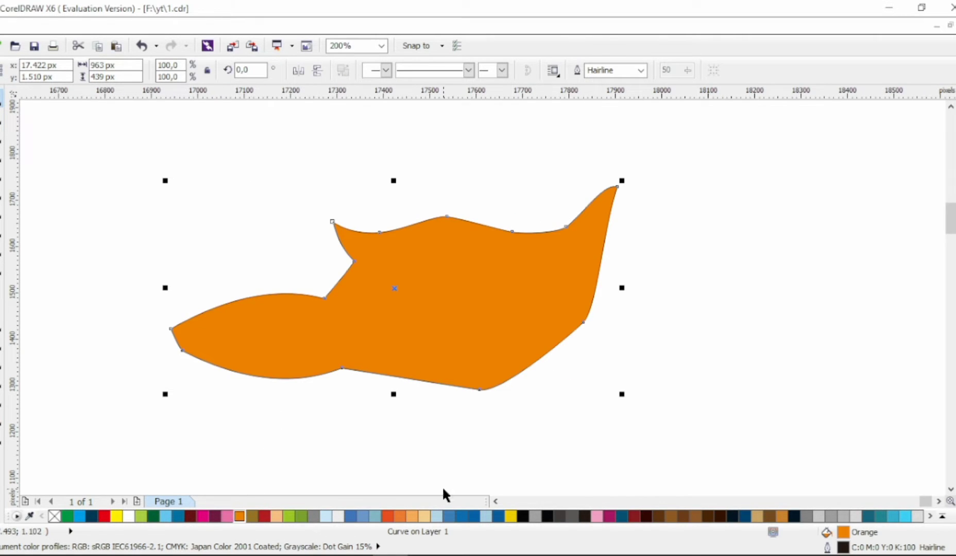
click(510, 515)
click(240, 516)
double_click(827, 532)
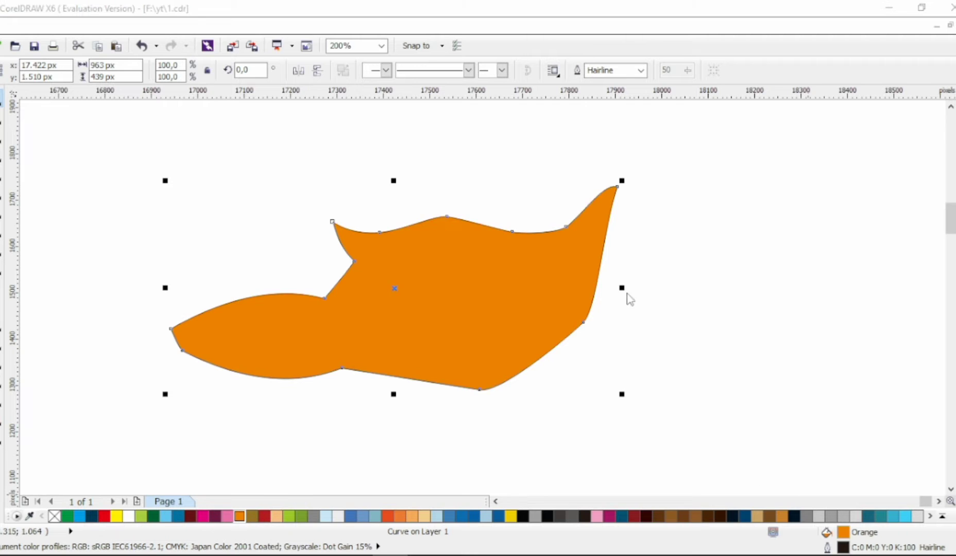
click(340, 157)
drag(499, 348, 497, 342)
click(490, 387)
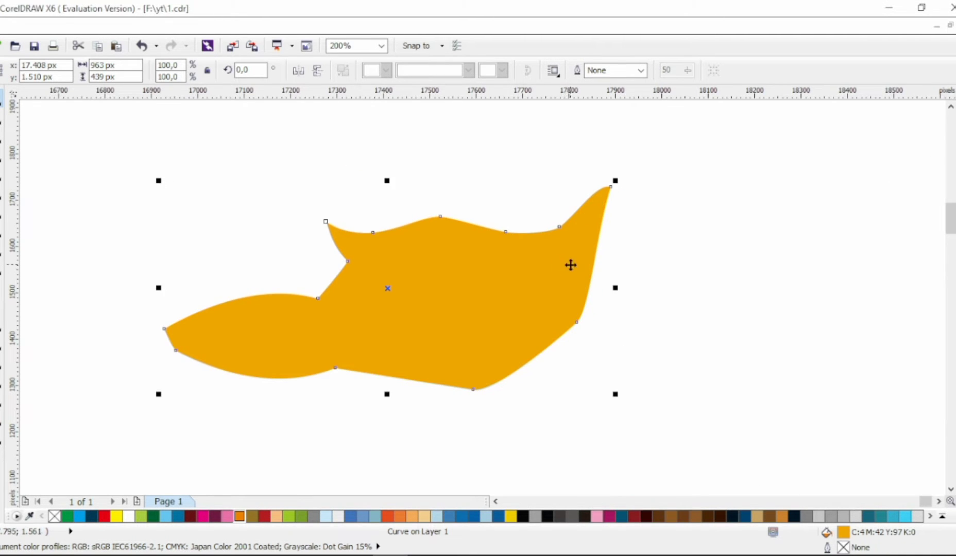
Add a one-step black outside contour of 30 px and break it apart from the orange shape
click(4, 362)
click(317, 70)
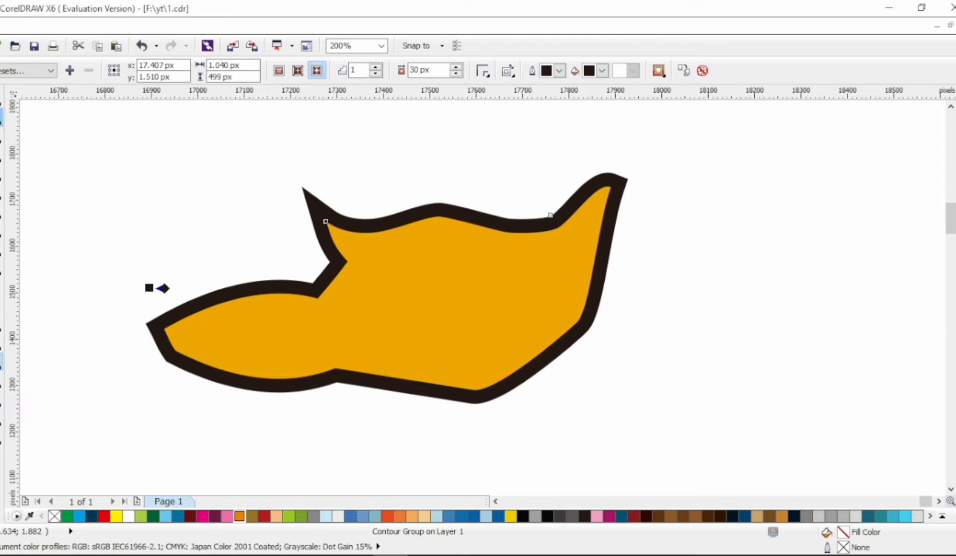
key(space)
key(ctrl+k)
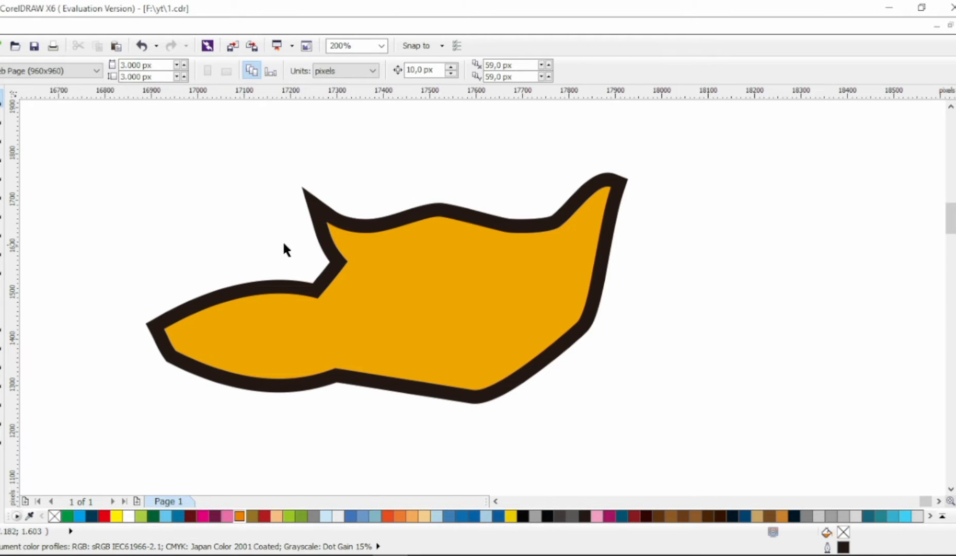
Pull the black contour's left spike in close to the orange tip and delete surplus nodes around it
click(324, 245)
key(F10)
drag(313, 198, 288, 248)
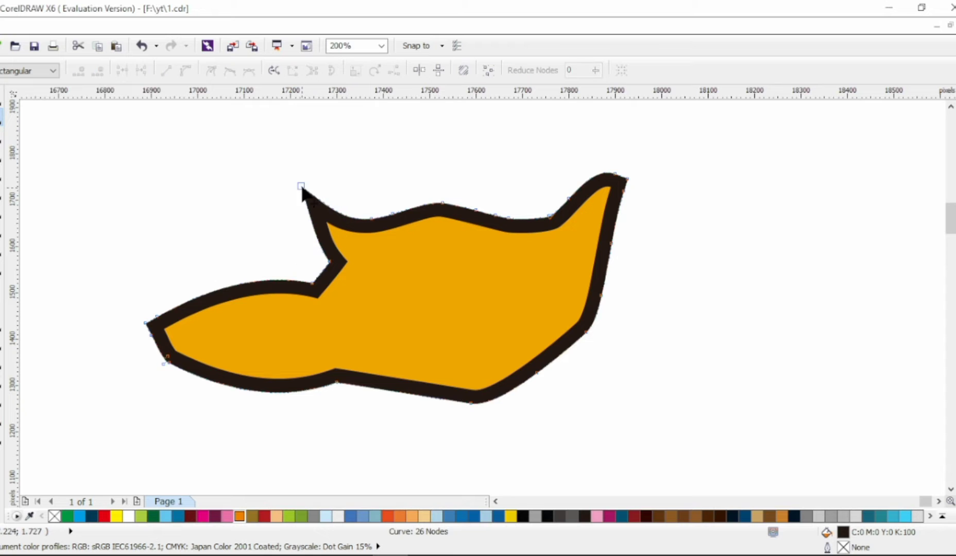
key(Delete)
scroll(334, 270, up, 1)
key(Delete)
click(405, 177)
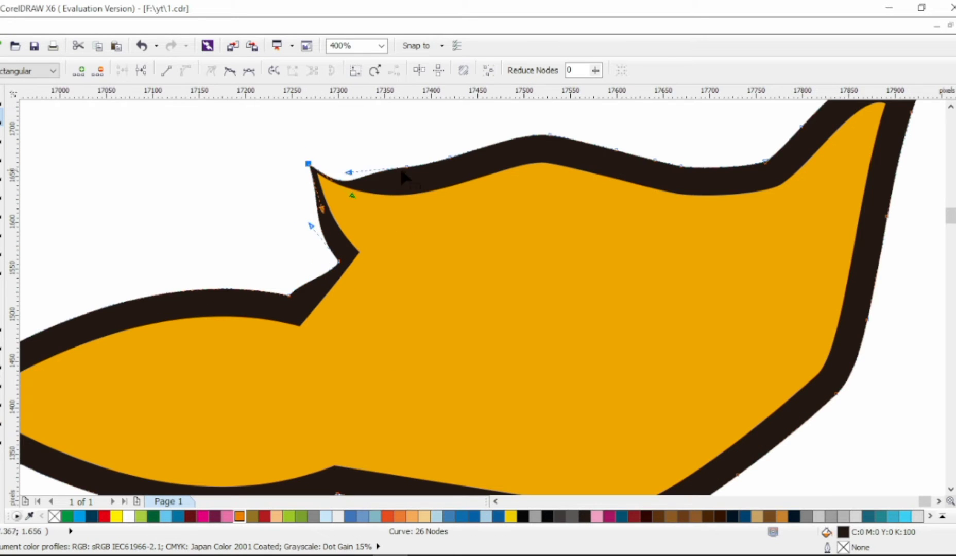
Lower the black contour's middle hump and bend the dip beside the left spike behind the orange edge
key(Delete)
click(550, 135)
drag(550, 135, 550, 150)
drag(488, 142, 489, 148)
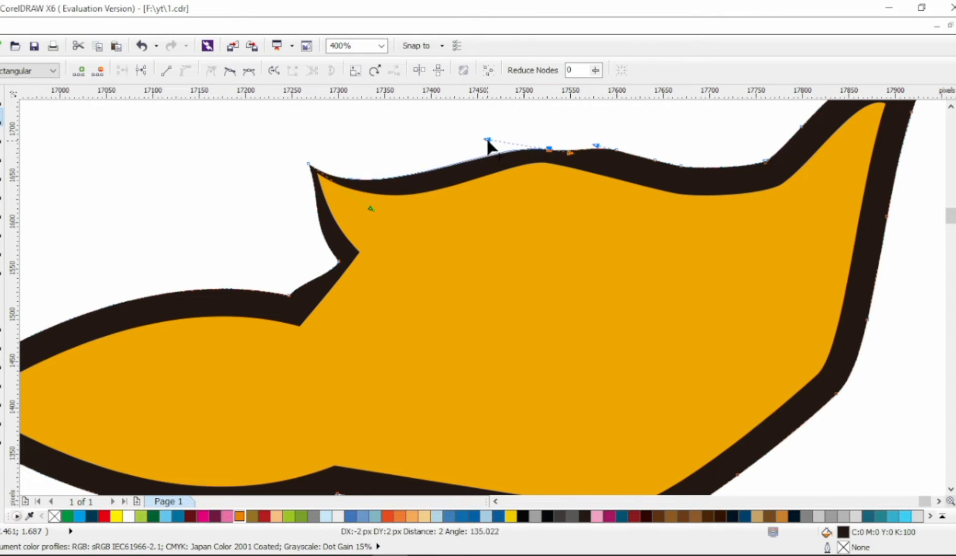
click(308, 163)
drag(371, 240, 378, 248)
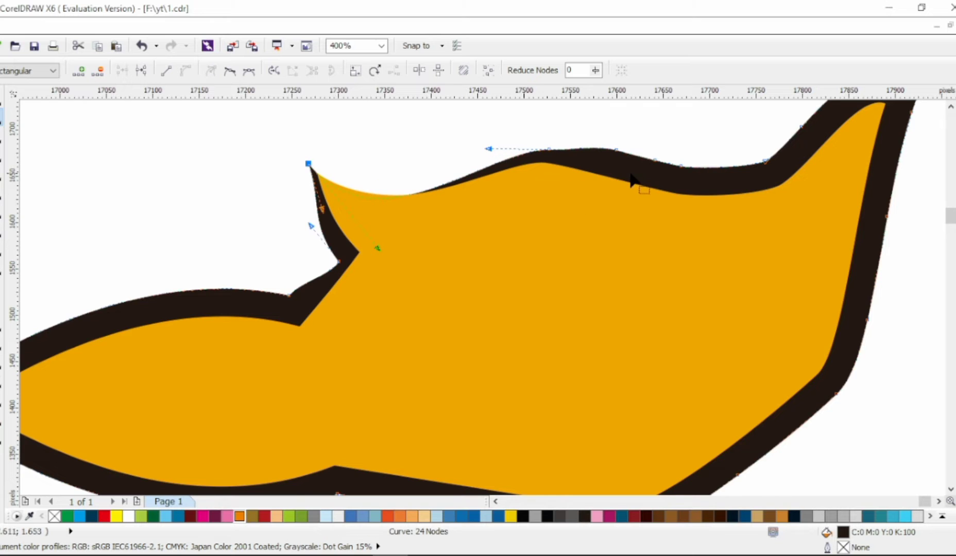
Delete the black contour's surplus nodes along the right dip and peak, and tuck the dip behind the orange edge
drag(663, 175, 683, 207)
key(Delete)
key(F3)
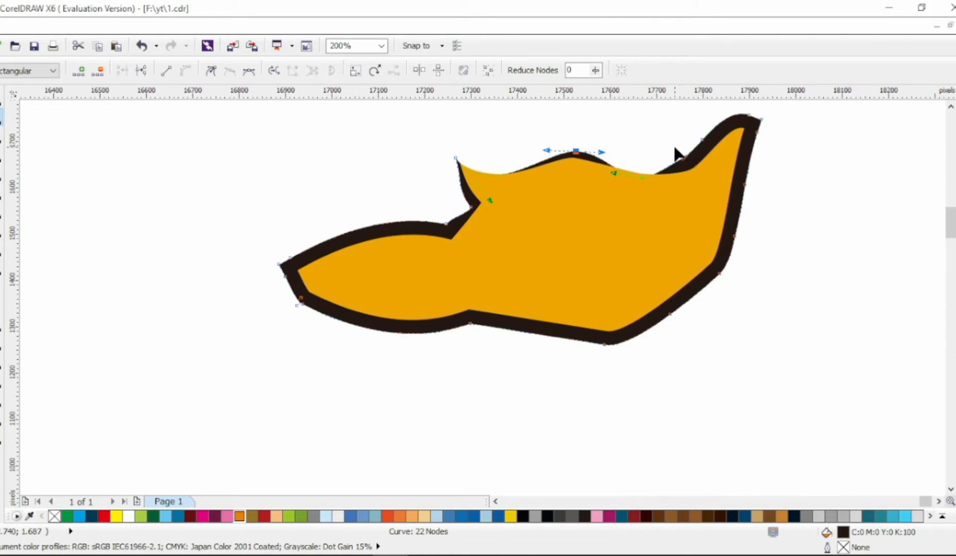
scroll(718, 142, up, 1)
drag(693, 154, 593, 222)
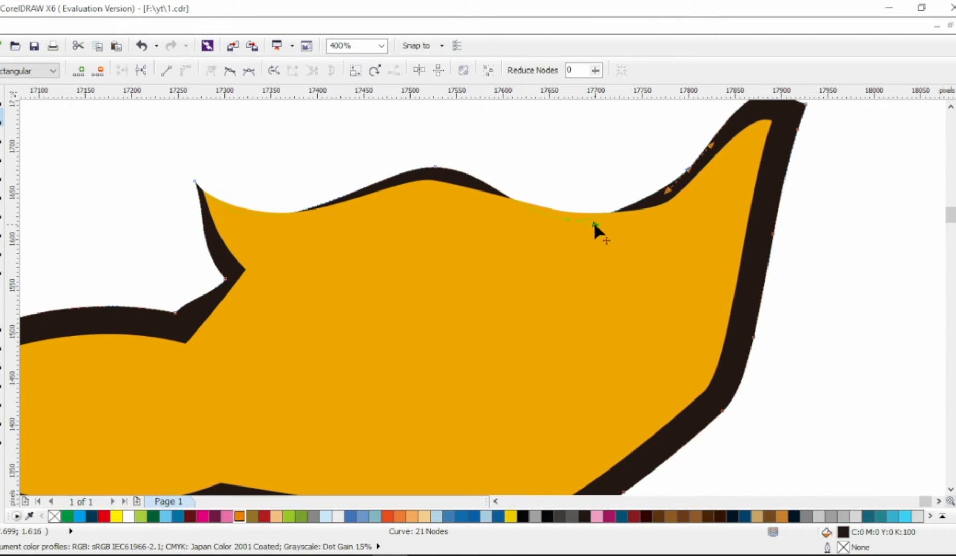
key(Delete)
key(F3)
scroll(729, 158, up, 1)
click(717, 157)
key(Delete)
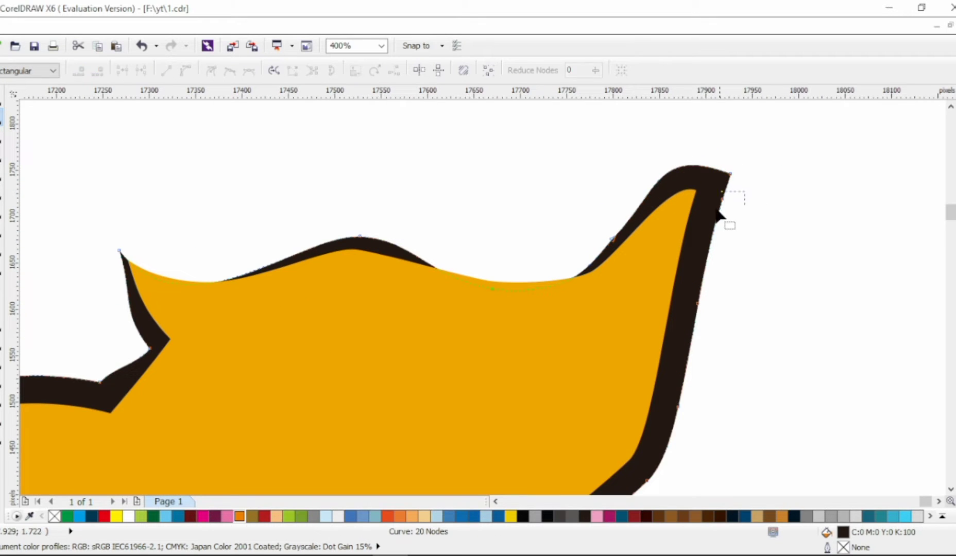
Lower the black contour's right peak and pull the edge below it inward to form a small pointed tip
drag(728, 184, 693, 193)
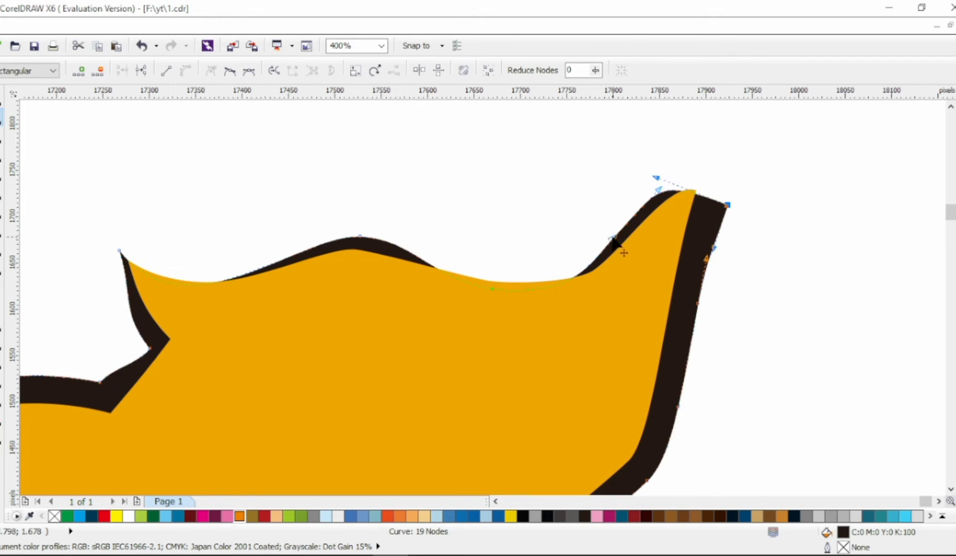
click(657, 181)
click(728, 206)
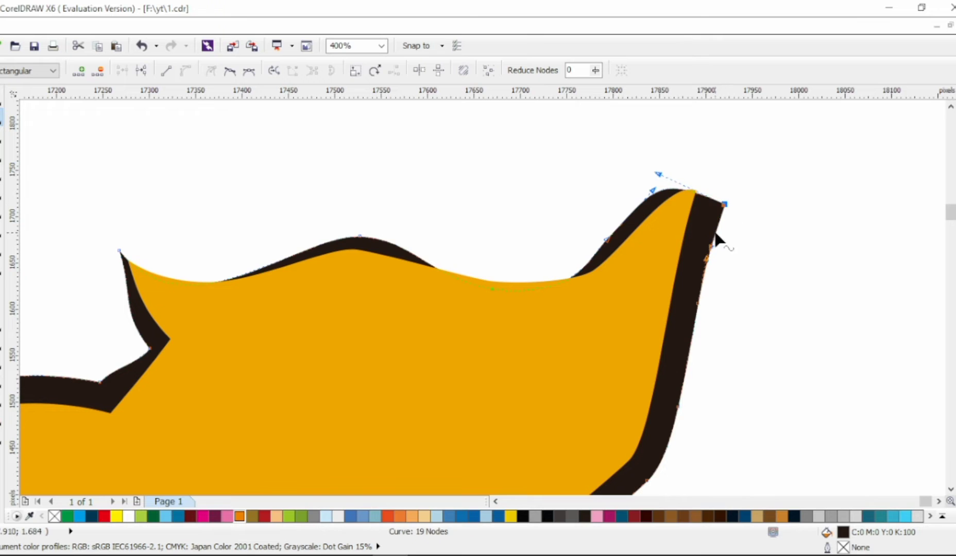
drag(723, 262, 693, 231)
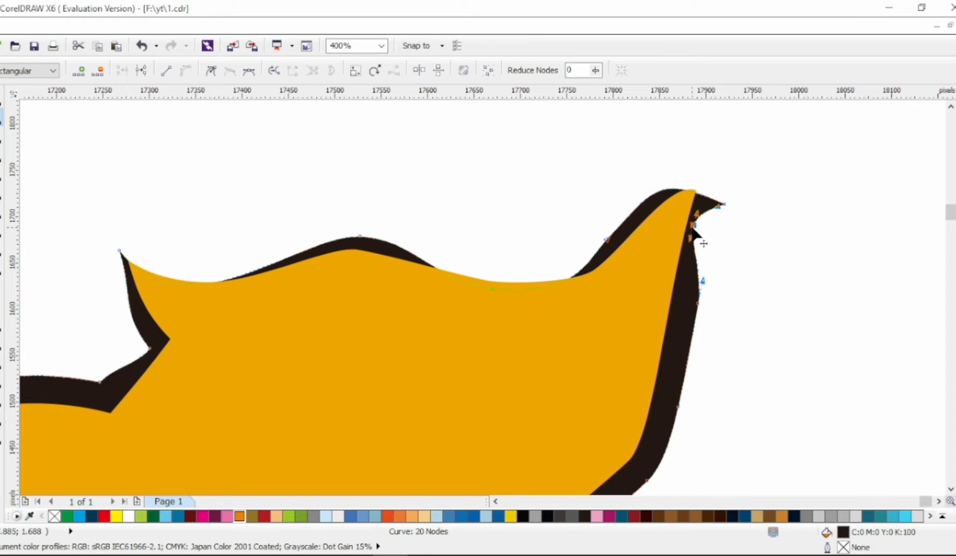
click(717, 207)
Delete surplus nodes on the black contour's right side to leave a thinner, smoother edge
scroll(703, 309, down, 1)
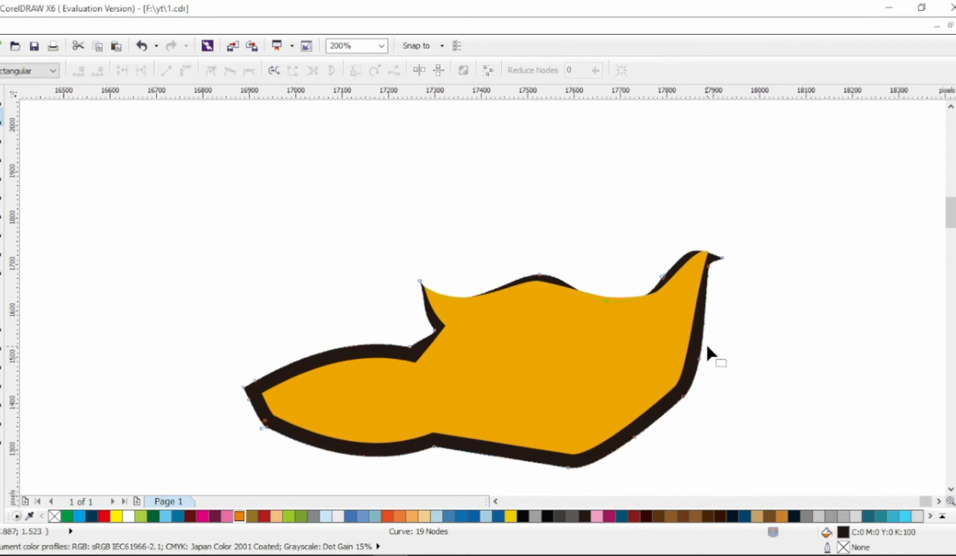
click(697, 358)
drag(698, 363, 703, 347)
key(Delete)
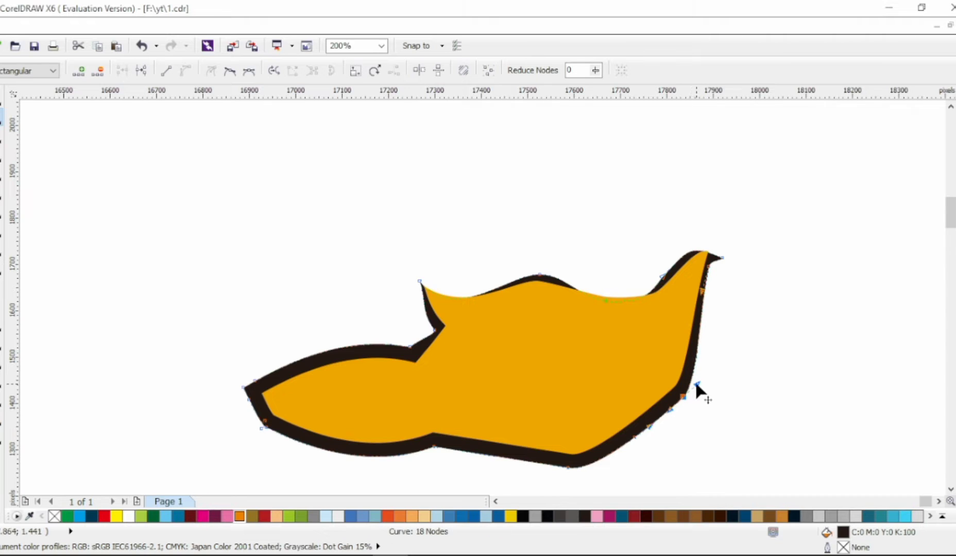
key(Delete)
Pull the orange shape's bottom edge into the left projection to cut a curved, pointed black slit
drag(411, 438, 421, 410)
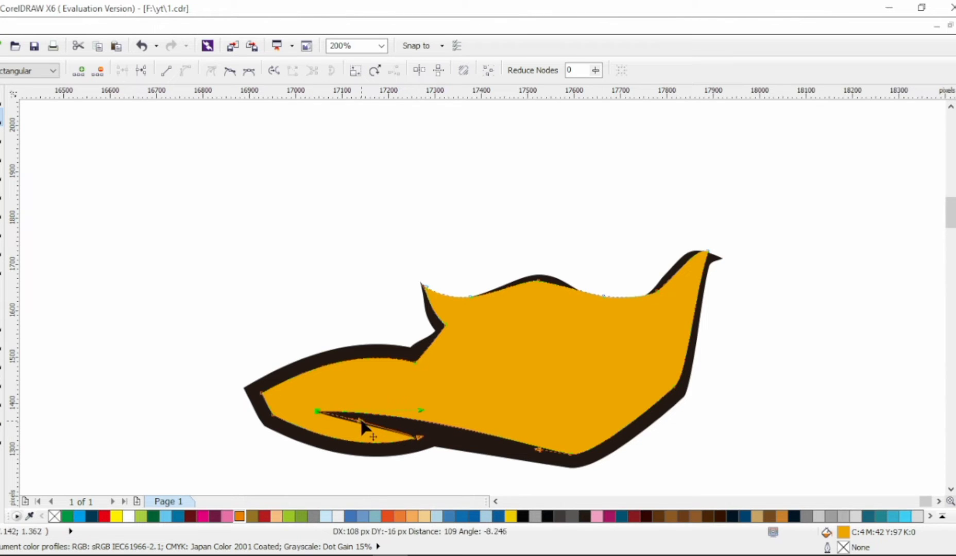
click(418, 438)
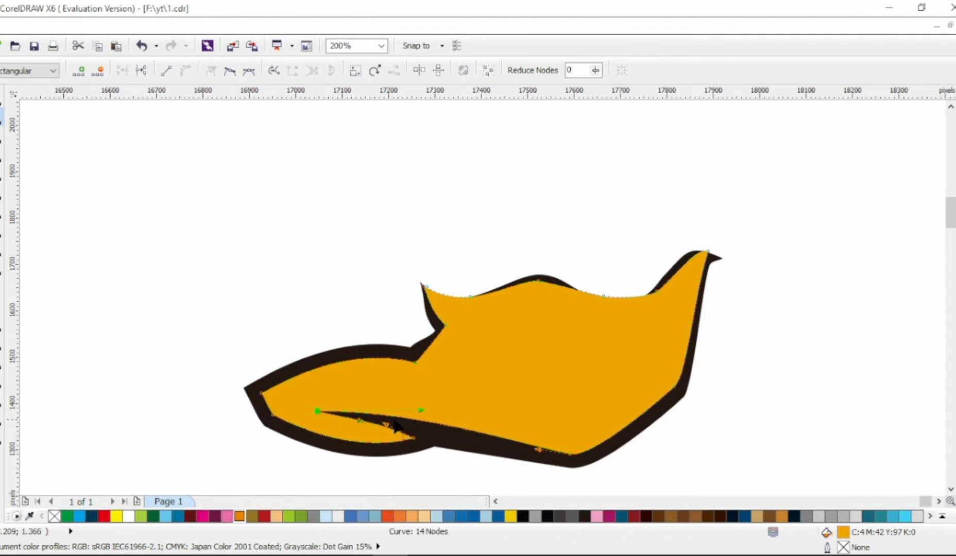
drag(377, 394, 378, 397)
drag(379, 433, 316, 414)
drag(418, 417, 419, 417)
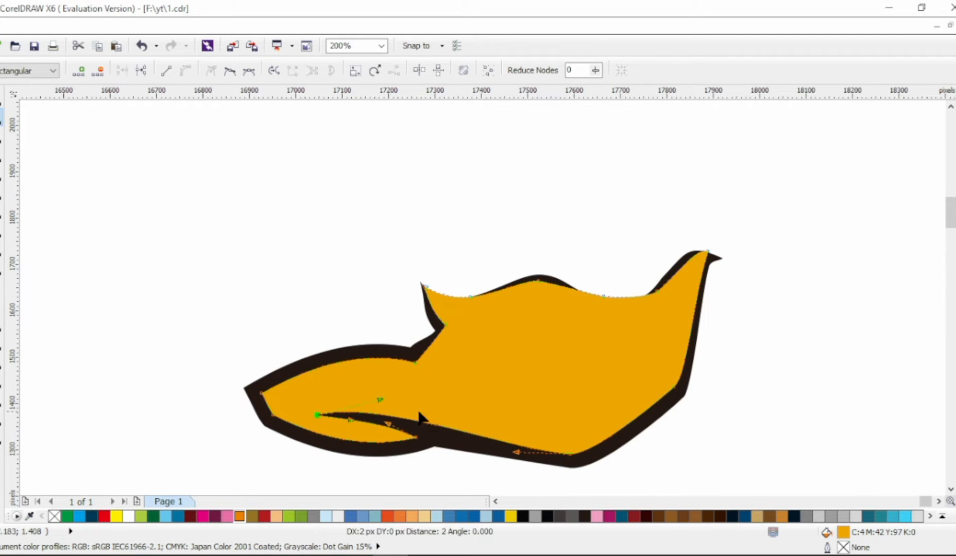
Lower the upper edge of the left projection on both the orange shape and the black contour at the notch
drag(397, 364, 412, 376)
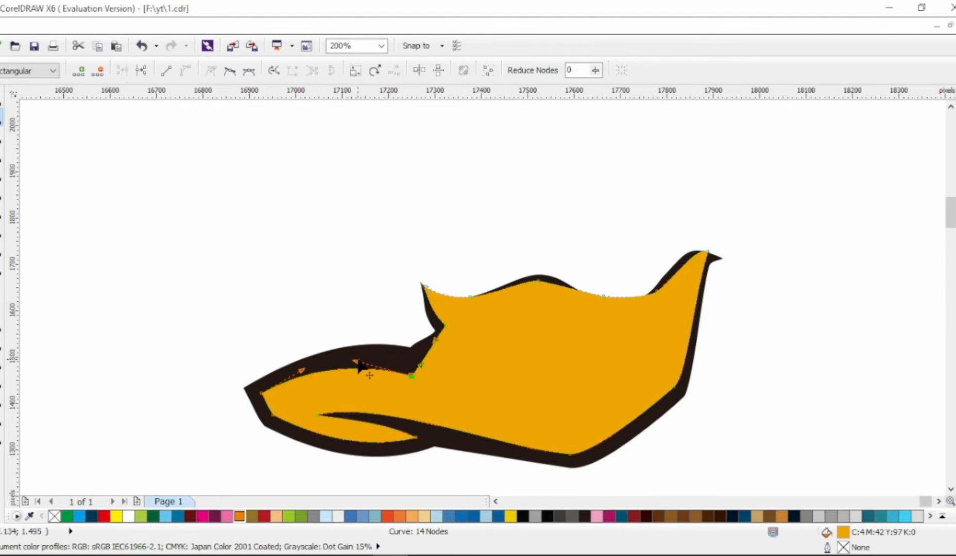
click(309, 361)
drag(355, 348, 356, 360)
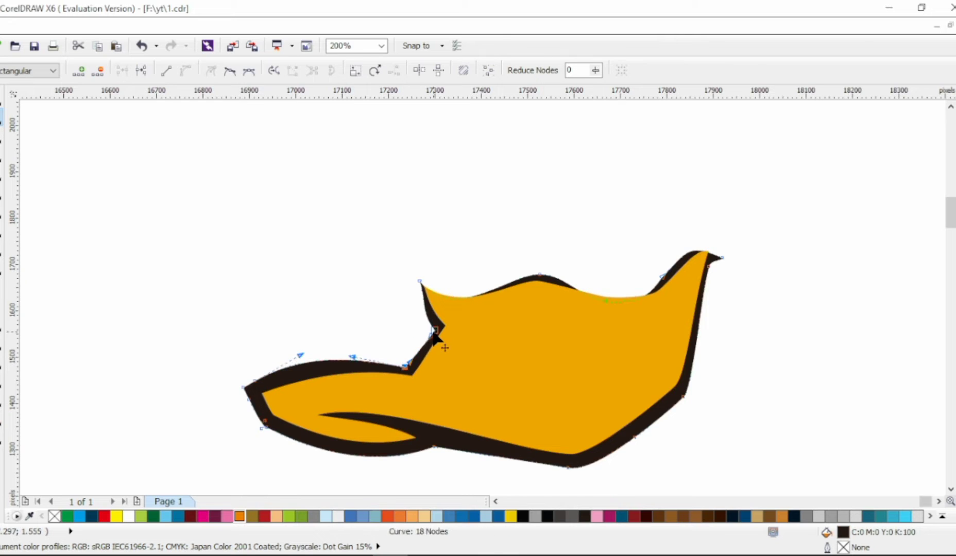
Select the upper nodes of both shapes together and lower the whole top edge, adjusting the notch nodes
drag(390, 211, 720, 289)
scroll(431, 360, up, 1)
drag(412, 341, 431, 371)
scroll(391, 361, down, 1)
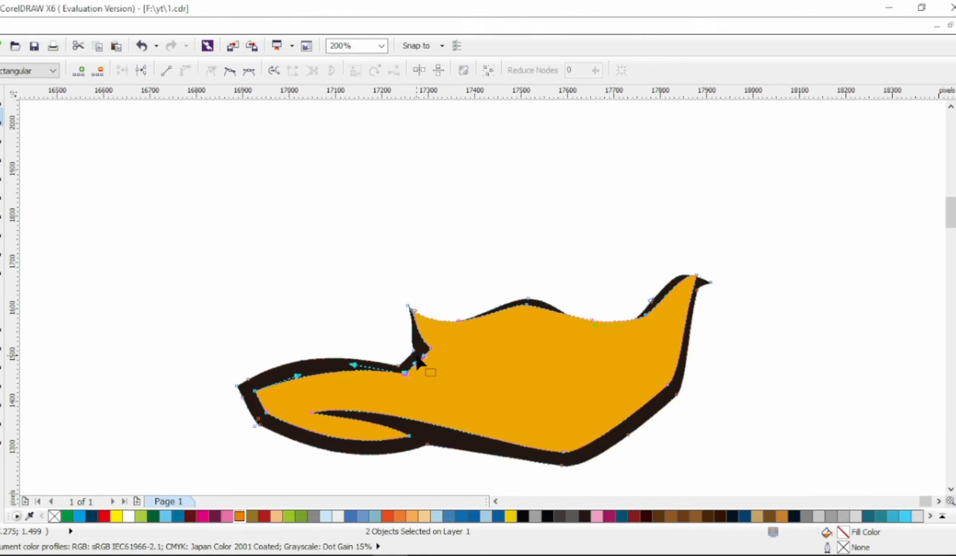
Move the black contour's left tip nodes and lower its upper edge to thin the outline above the left projection
scroll(368, 336, up, 1)
mouse_move(371, 297)
mouse_down()
mouse_move(389, 281)
mouse_move(378, 294)
mouse_up()
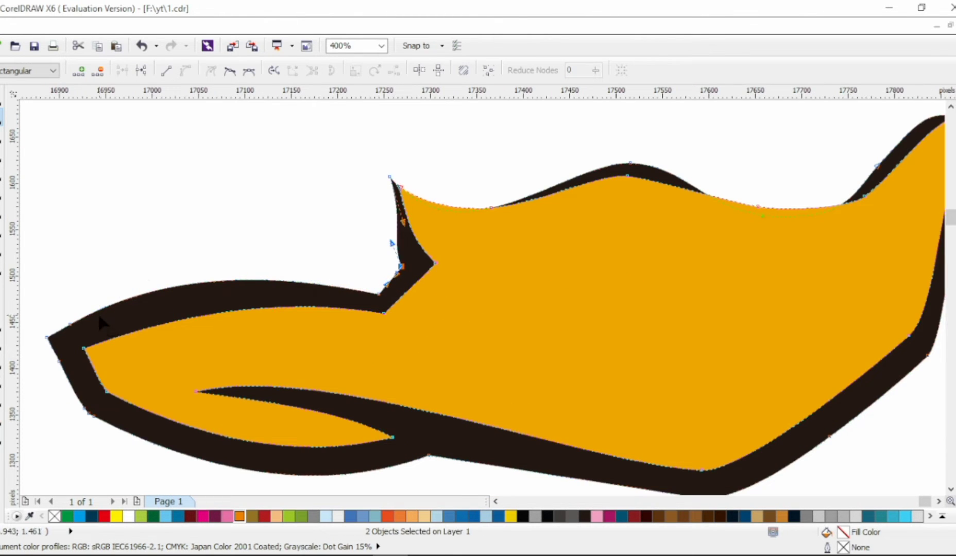
click(66, 366)
drag(50, 340, 170, 286)
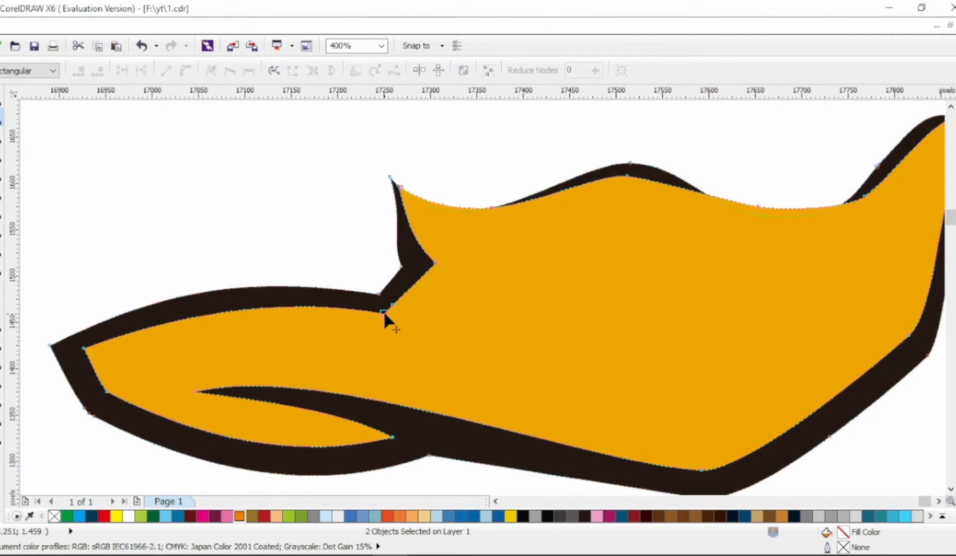
Pull the orange shape's notch node deep into the body to cut a second pointed slit, and tidy the nodes around the left tip
drag(383, 311, 569, 377)
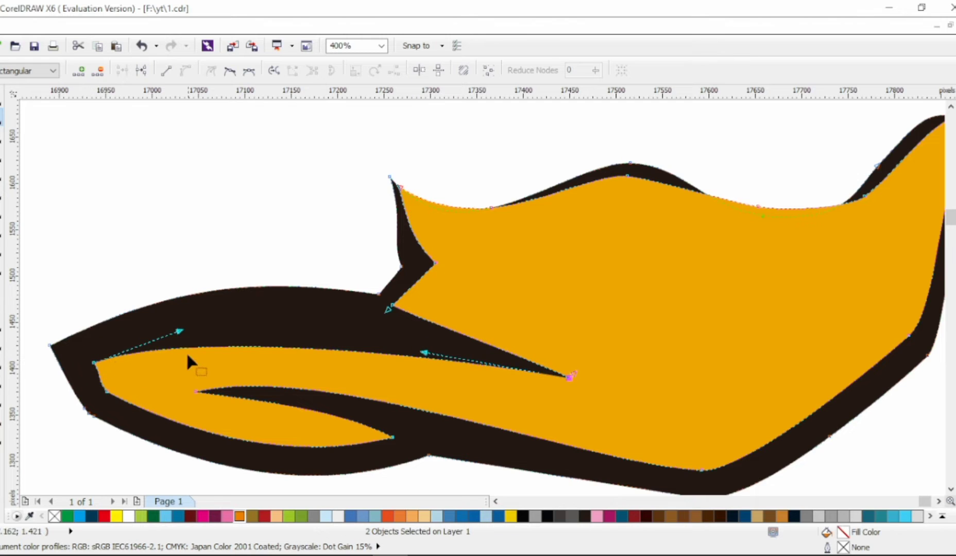
drag(111, 393, 114, 426)
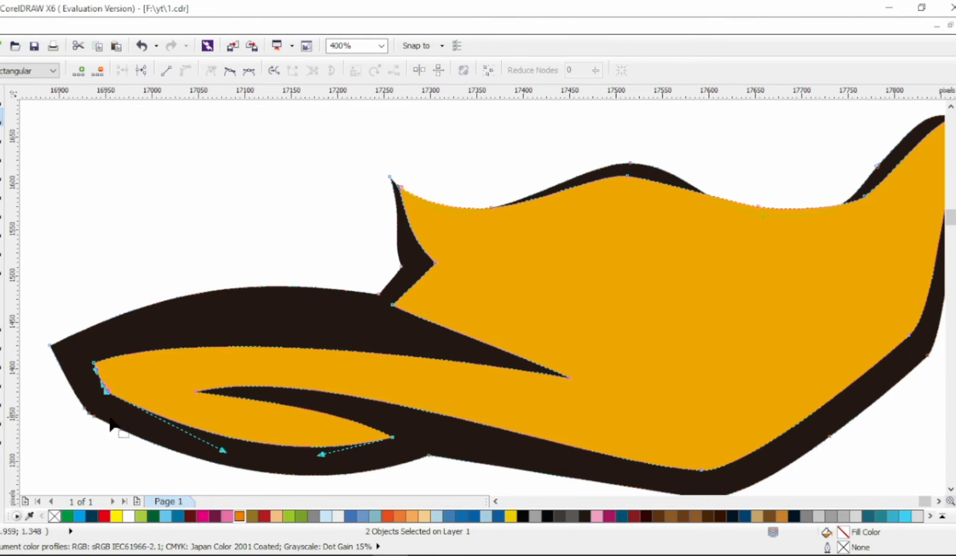
click(93, 421)
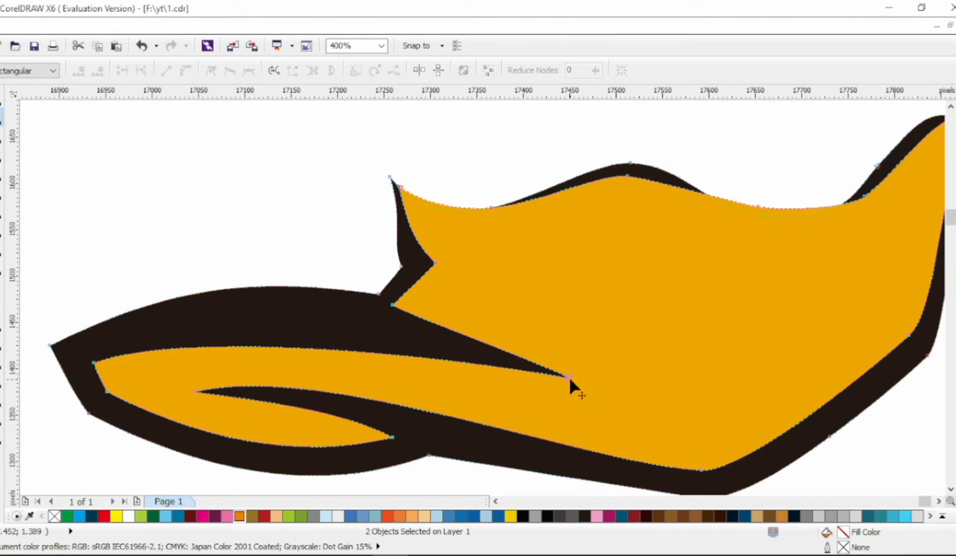
Bend the upper and lower edges of the new slit upward into smooth arcs that taper to its point
drag(569, 379, 395, 308)
click(392, 306)
mouse_move(545, 367)
mouse_down()
mouse_move(552, 354)
mouse_move(563, 367)
mouse_move(549, 354)
mouse_up()
drag(446, 315, 451, 317)
click(398, 311)
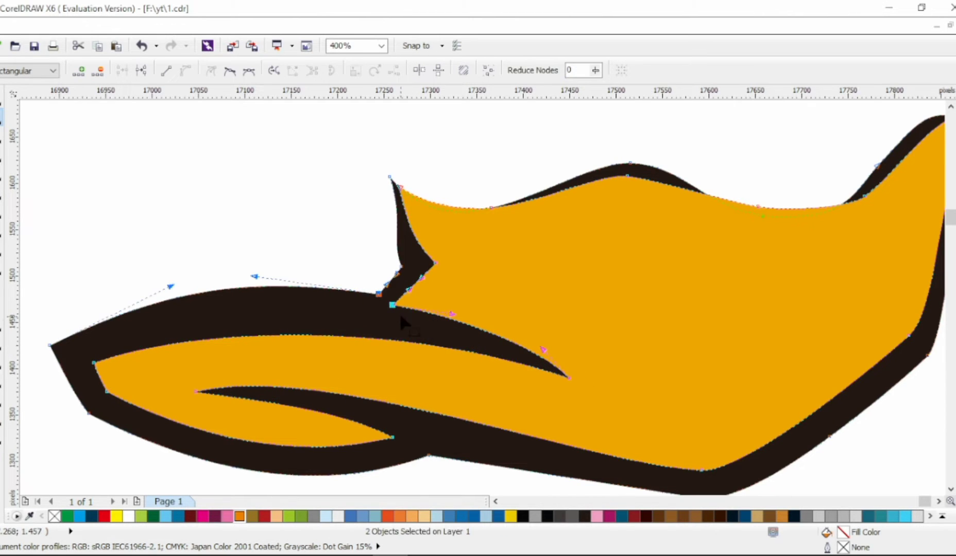
Lower the notch nodes of both shapes and flatten the black contour's upper edge along the left projection
drag(394, 307, 391, 312)
drag(176, 292, 134, 300)
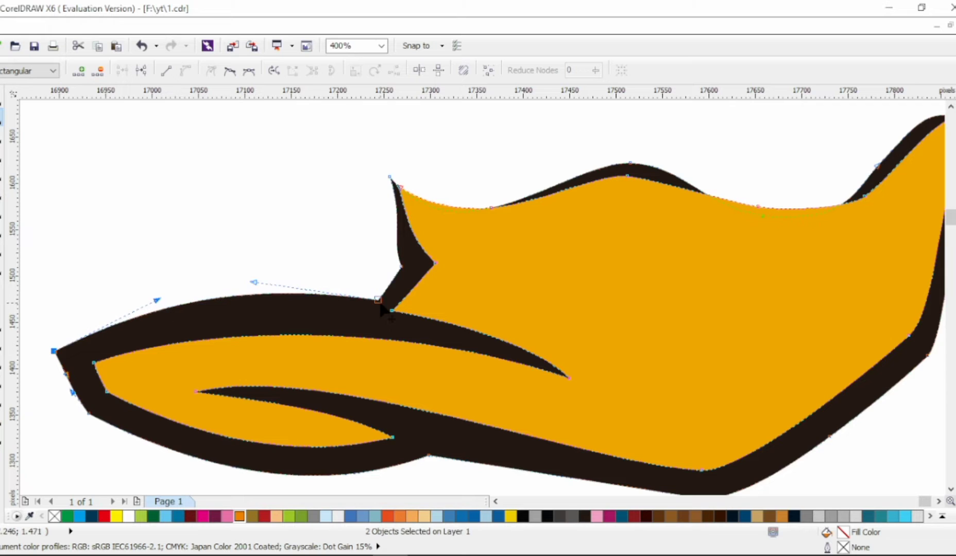
drag(253, 283, 252, 295)
scroll(252, 295, down, 2)
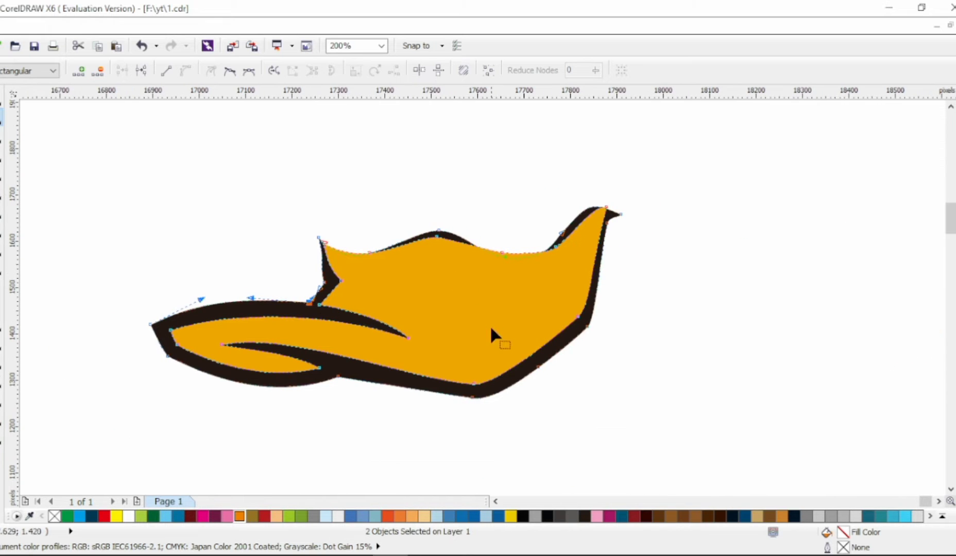
Raise the lower edge of the left projection on both the black contour and the orange shape, adjusting the lower slit's end node
click(311, 324)
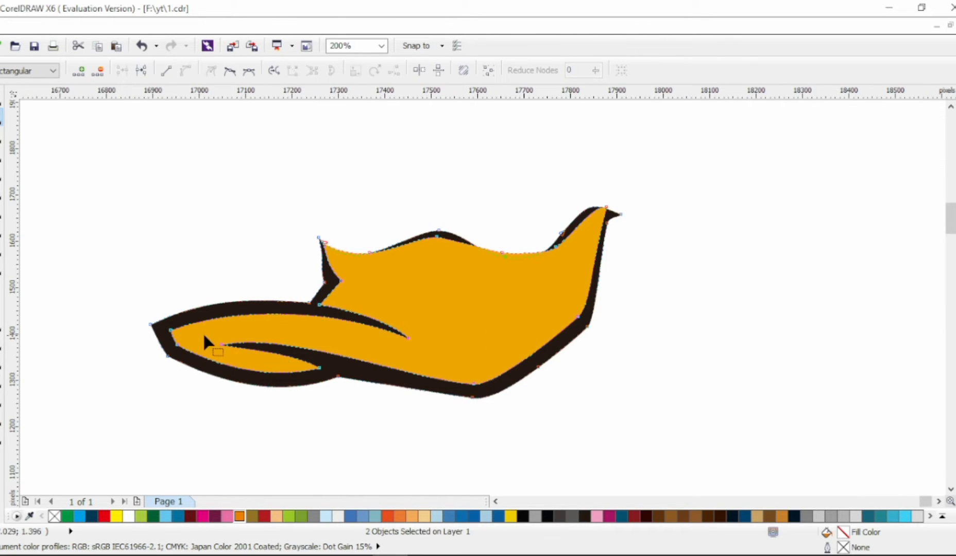
drag(586, 345, 587, 346)
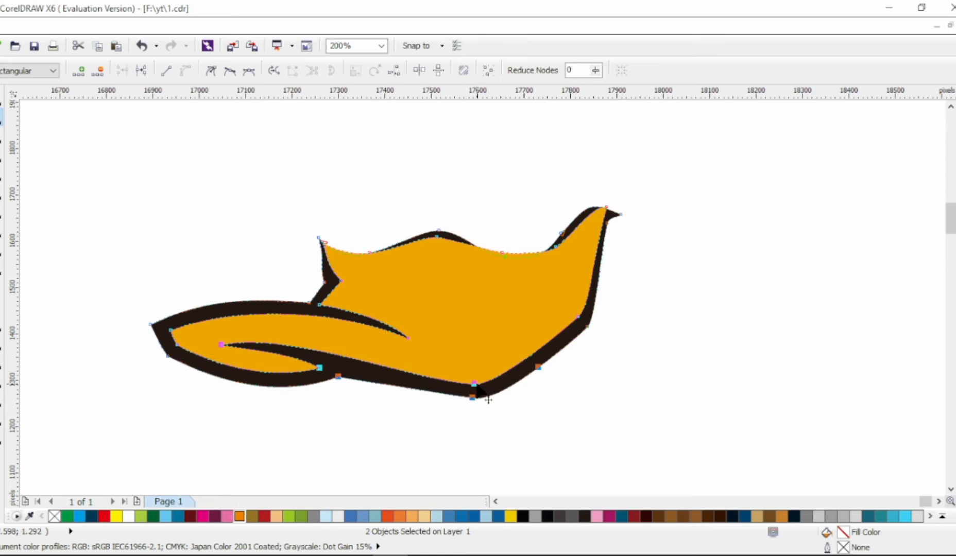
click(179, 348)
scroll(179, 348, up, 1)
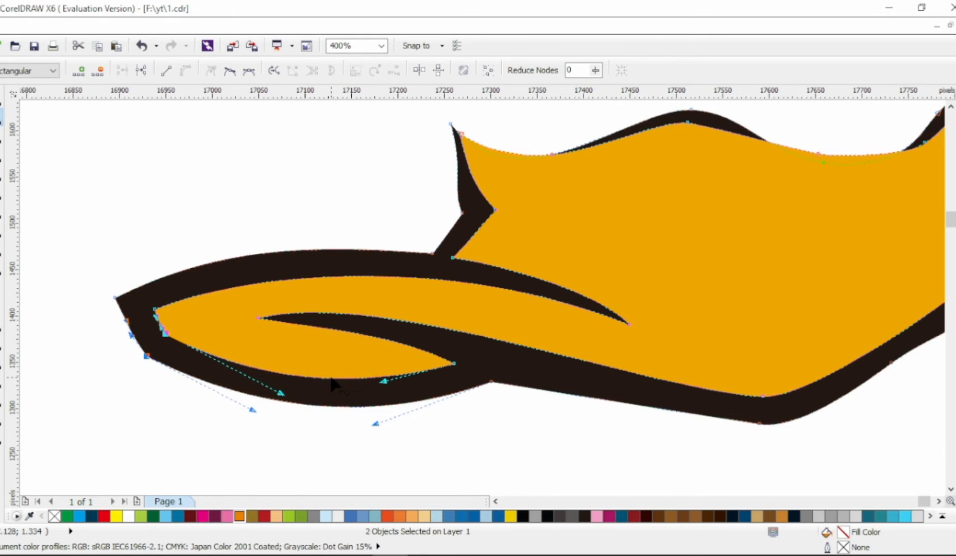
click(339, 408)
drag(338, 407, 489, 386)
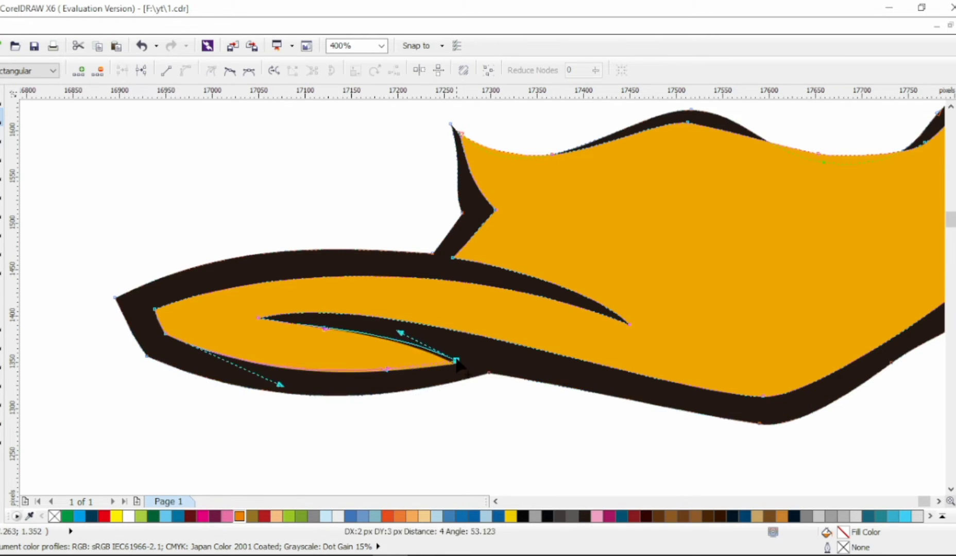
click(354, 339)
scroll(355, 340, down, 1)
key(Escape)
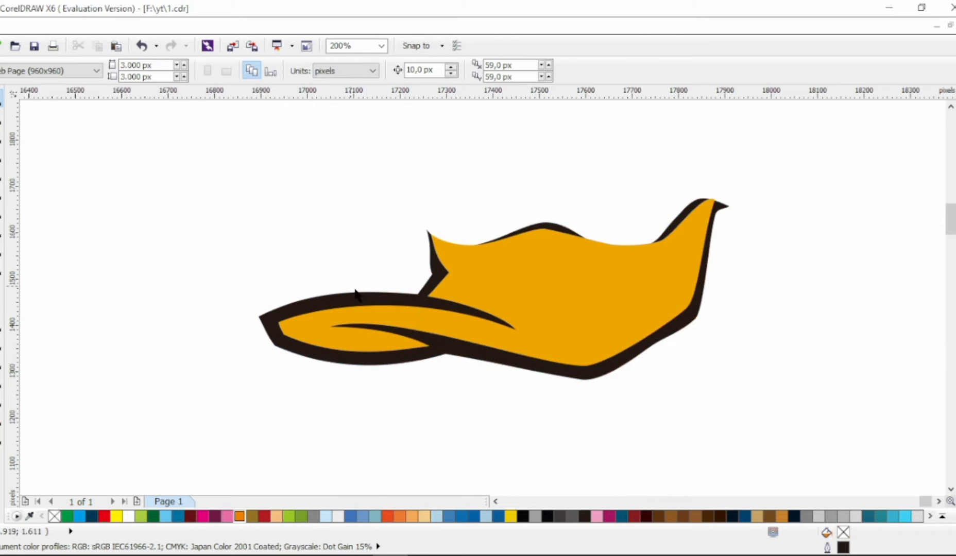
Draw a closed straight-sided Bezier outline covering the lower part and right side of the orange shape for a shadow area
scroll(689, 313, right, 2)
click(217, 324)
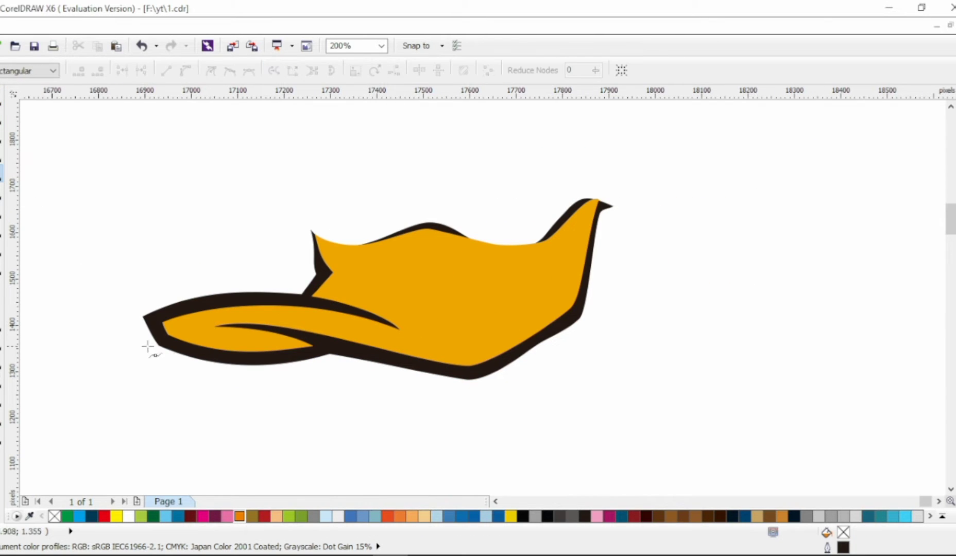
click(130, 340)
drag(316, 334, 327, 299)
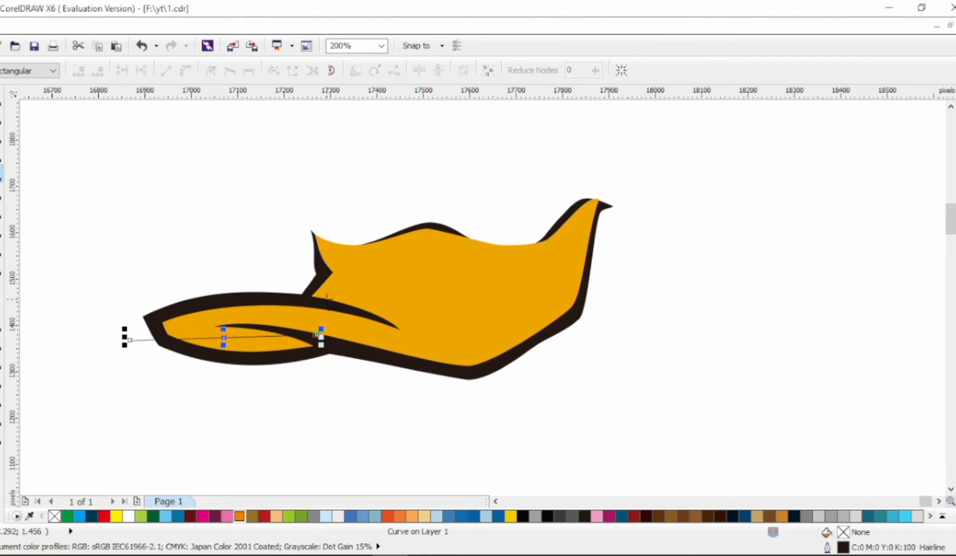
click(466, 333)
click(534, 222)
click(587, 161)
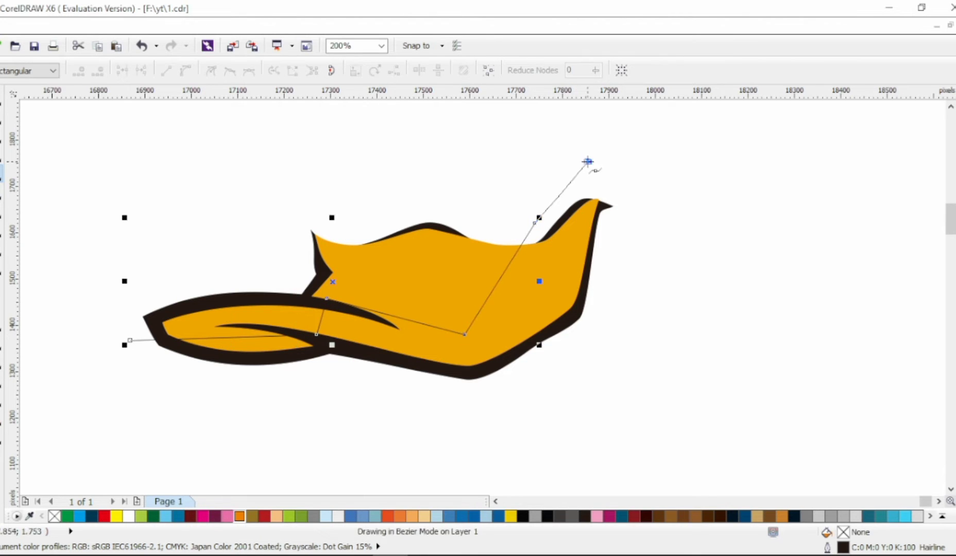
click(646, 209)
click(599, 201)
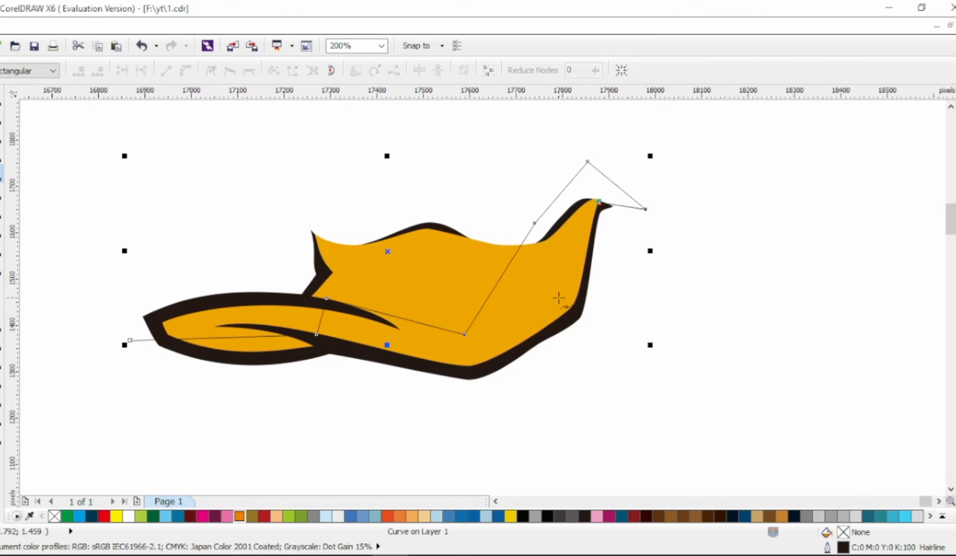
click(412, 419)
click(131, 340)
Convert the shadow outline's segments to curves and bend the inner edges along the left projection and across the body
key(F10)
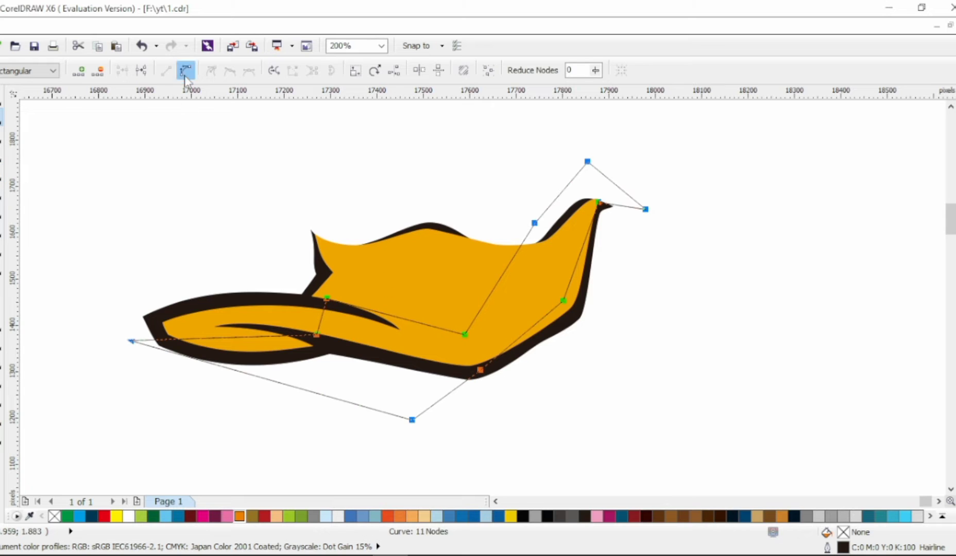
drag(215, 334, 213, 324)
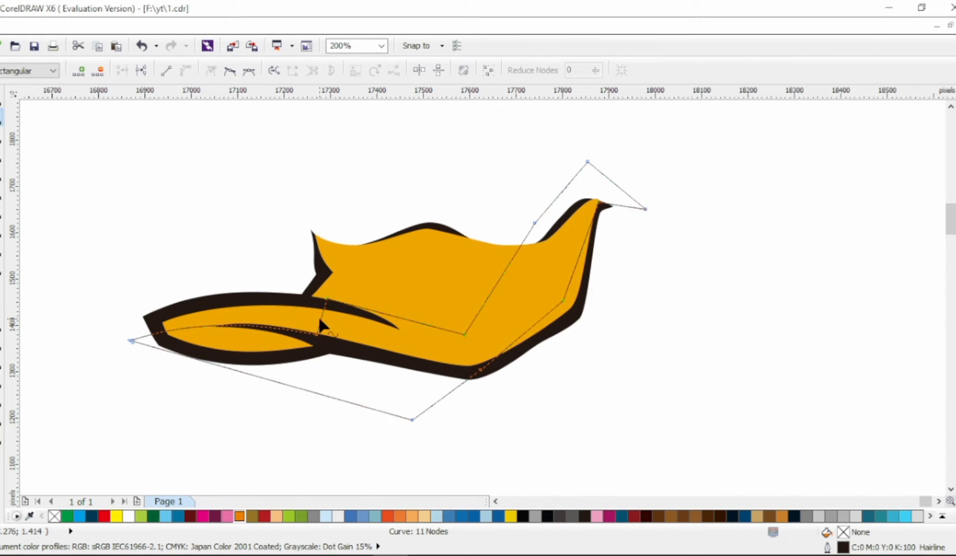
drag(323, 322, 338, 341)
drag(391, 316, 418, 315)
drag(521, 247, 512, 266)
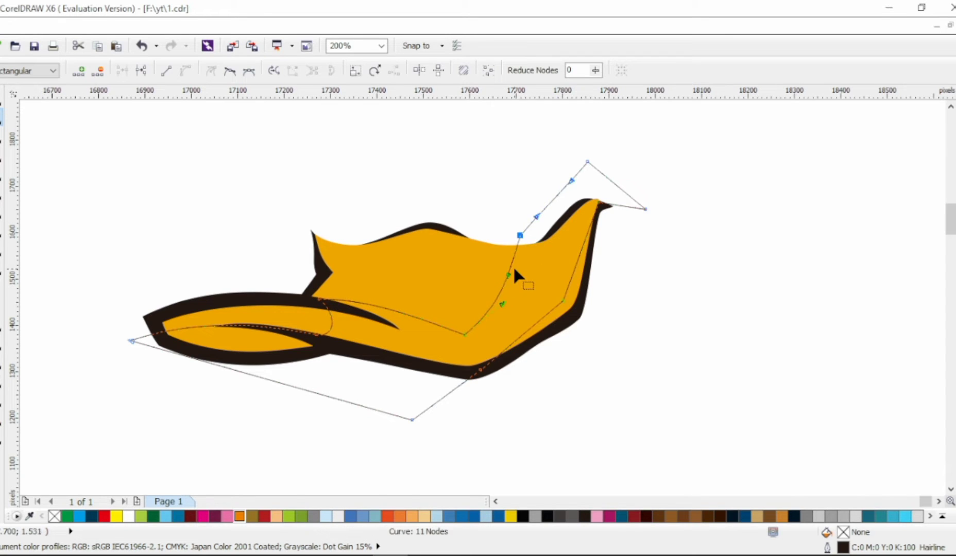
Make the node at the shadow outline's lower right bend smooth and adjust its handles and neighbouring segments
click(578, 302)
click(230, 71)
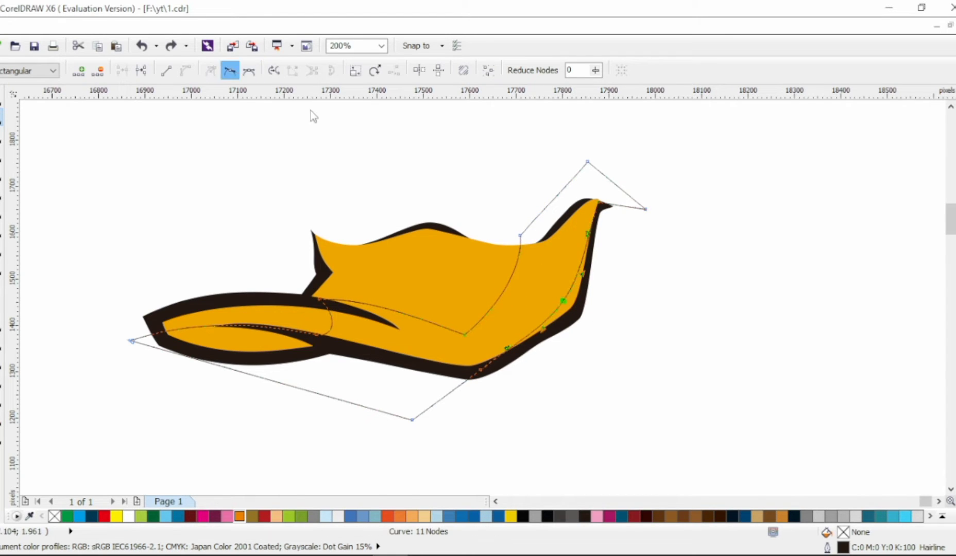
mouse_move(561, 298)
mouse_down()
mouse_move(574, 297)
mouse_move(558, 305)
mouse_up()
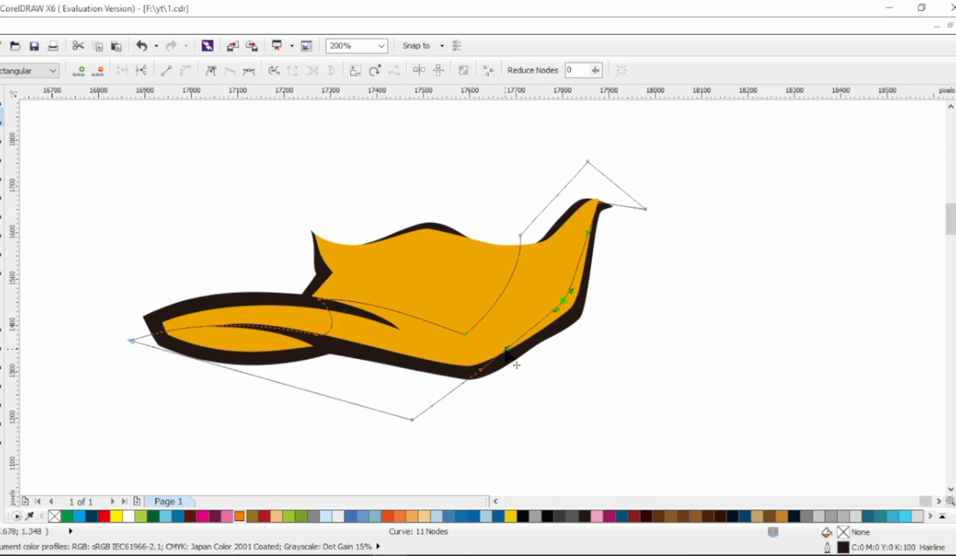
click(506, 350)
Intersect the shadow outline with the orange shape and delete the original outline
click(3, 101)
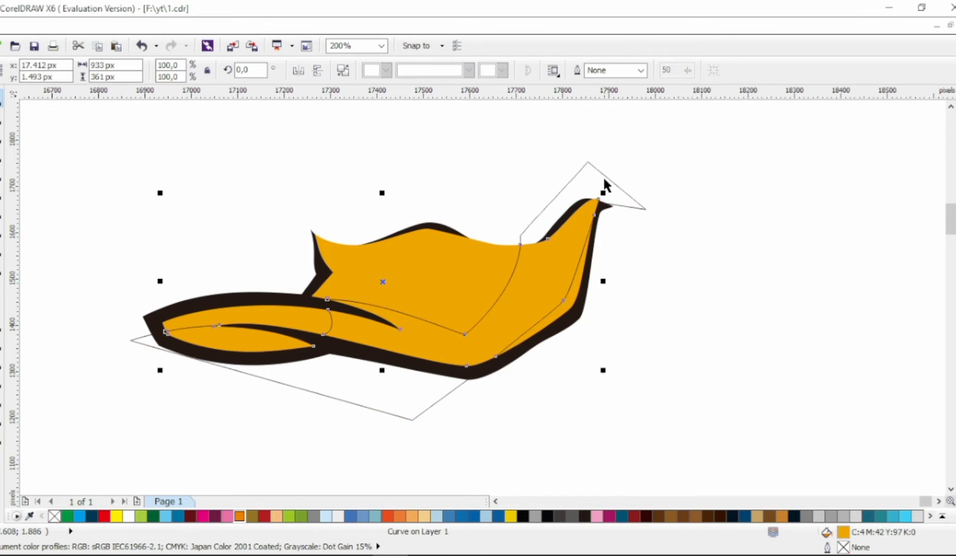
key(Delete)
Fill the intersected shadow piece with Orange and darken its fill to C22 M70 Y100 K0
click(559, 244)
click(240, 516)
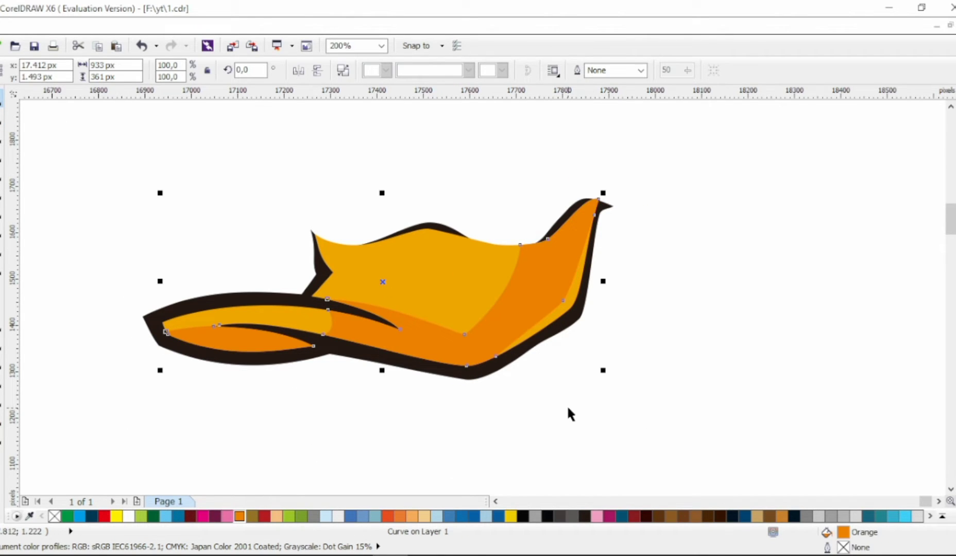
double_click(841, 537)
click(348, 158)
click(480, 236)
click(486, 385)
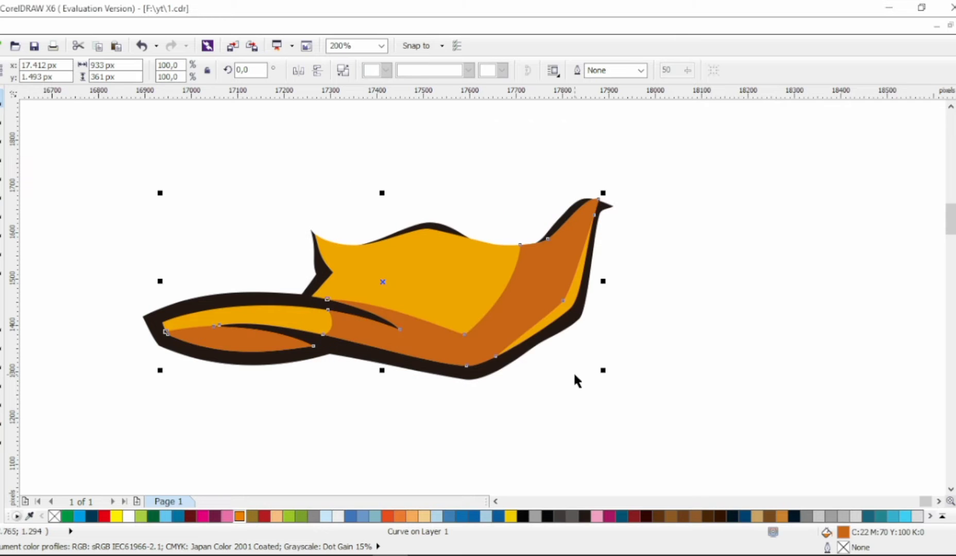
click(575, 377)
Draw a second closed Bezier outline over the upper left area, convert it to curves and bend its inner edges for a highlight
key(F10)
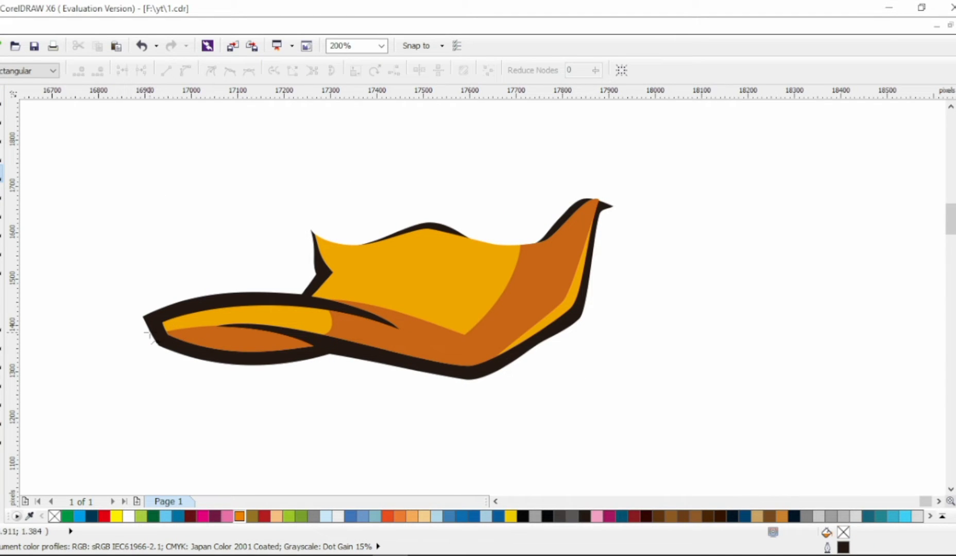
click(259, 327)
click(264, 300)
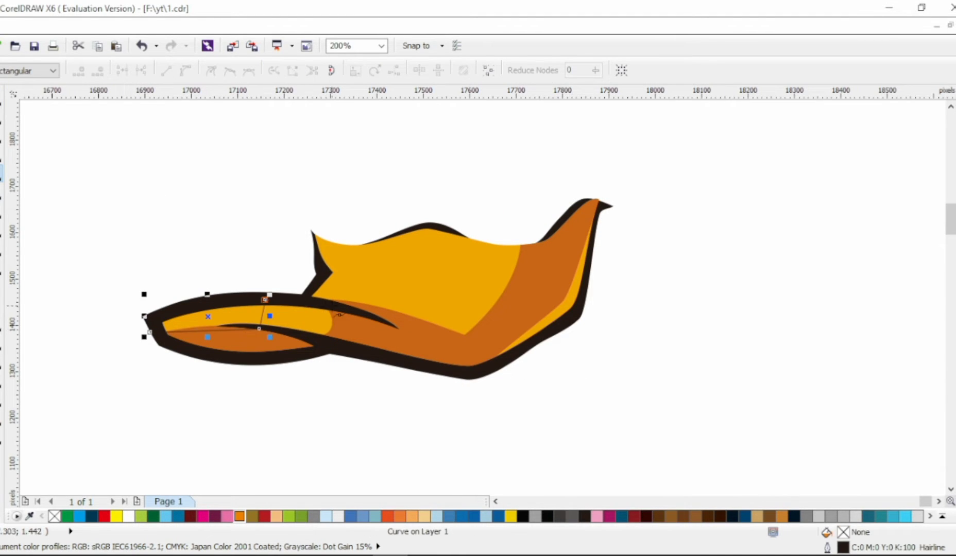
click(361, 260)
click(330, 200)
click(114, 188)
click(76, 281)
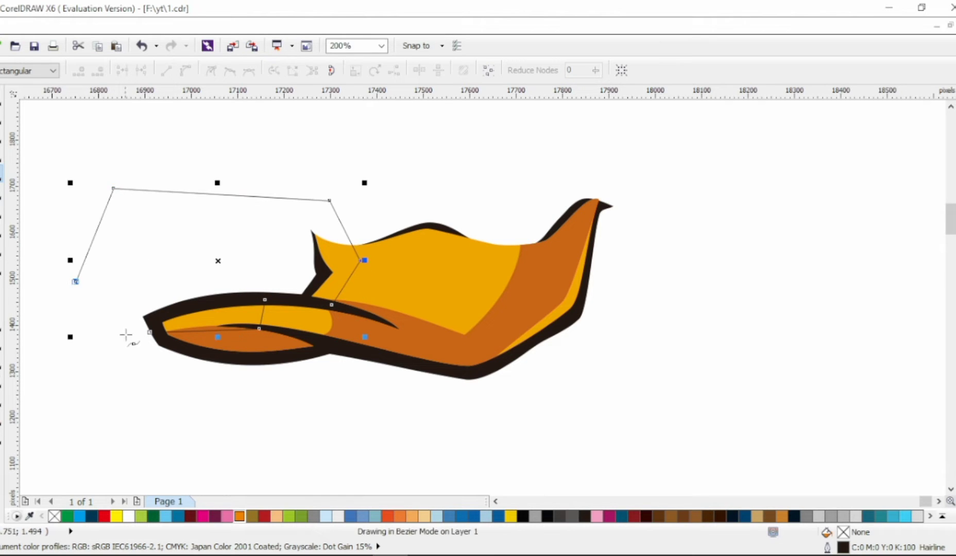
double_click(148, 331)
click(184, 72)
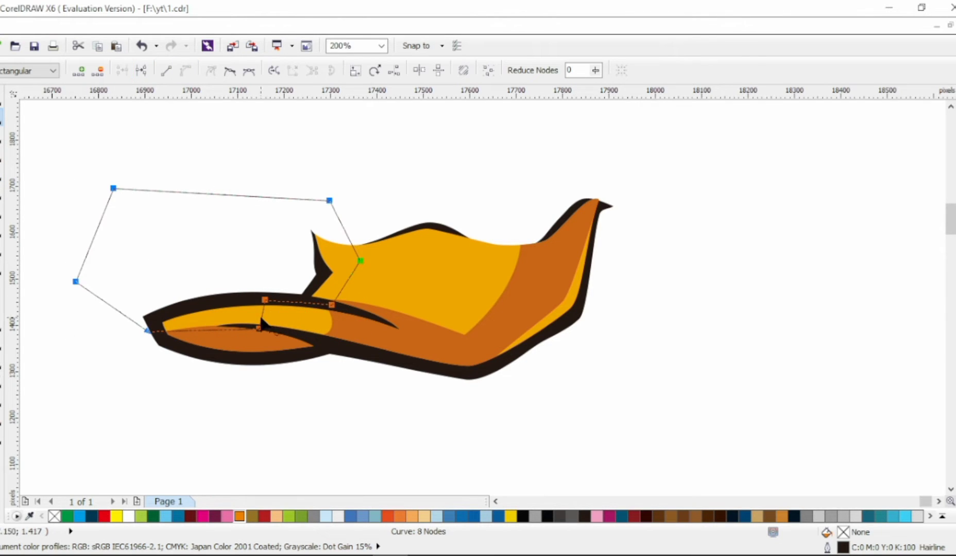
drag(345, 232, 325, 240)
Intersect the second outline with the orange shape, fill the overlap with white and delete the outline
key(space)
shift+click(391, 268)
click(470, 70)
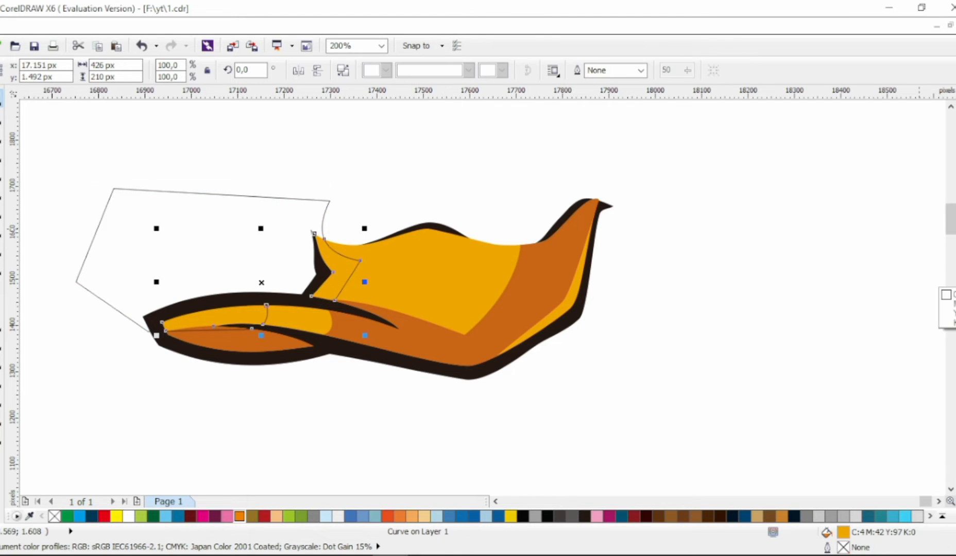
click(325, 204)
key(Delete)
Draw a small closed five-node outline from the black notch across the white highlight to the corner of its right edge
scroll(322, 260, up, 1)
key(F10)
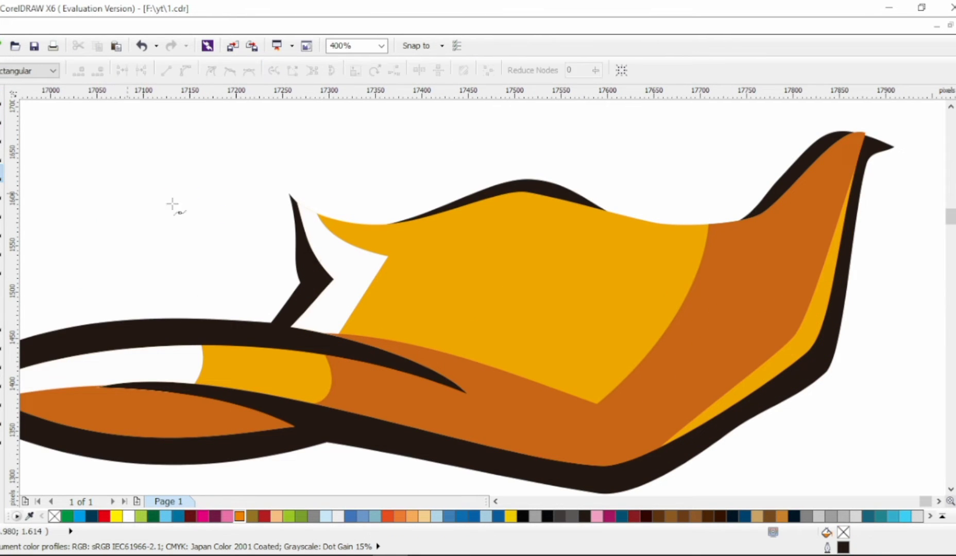
click(313, 257)
click(366, 266)
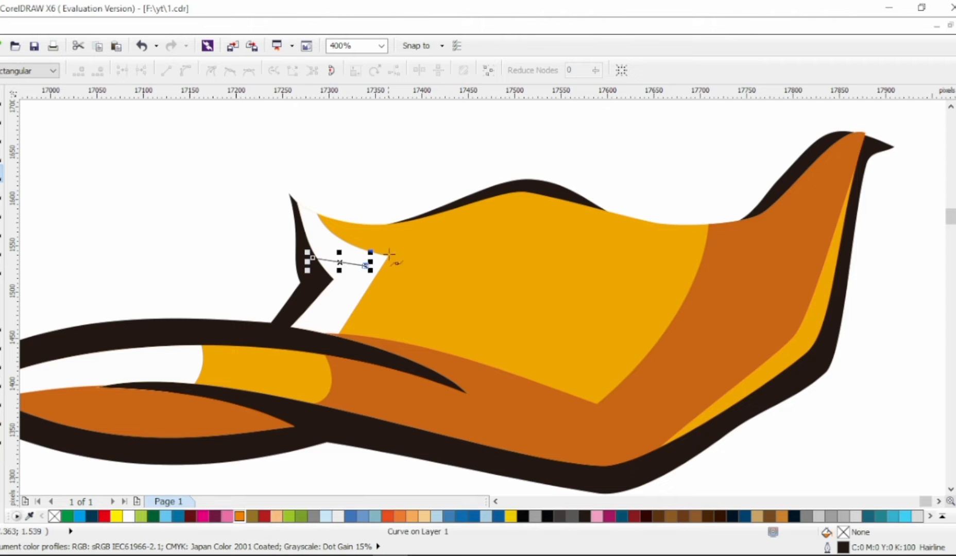
click(394, 252)
click(372, 289)
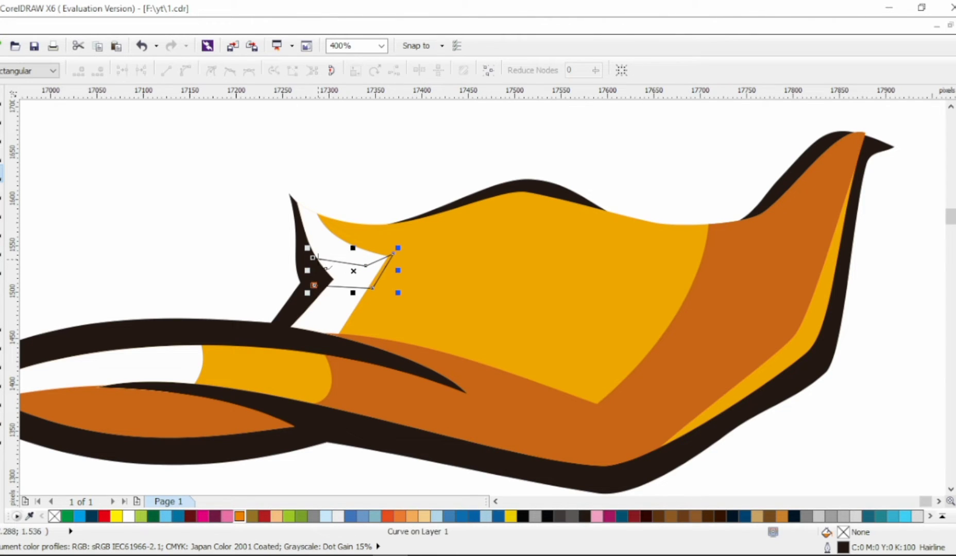
click(314, 285)
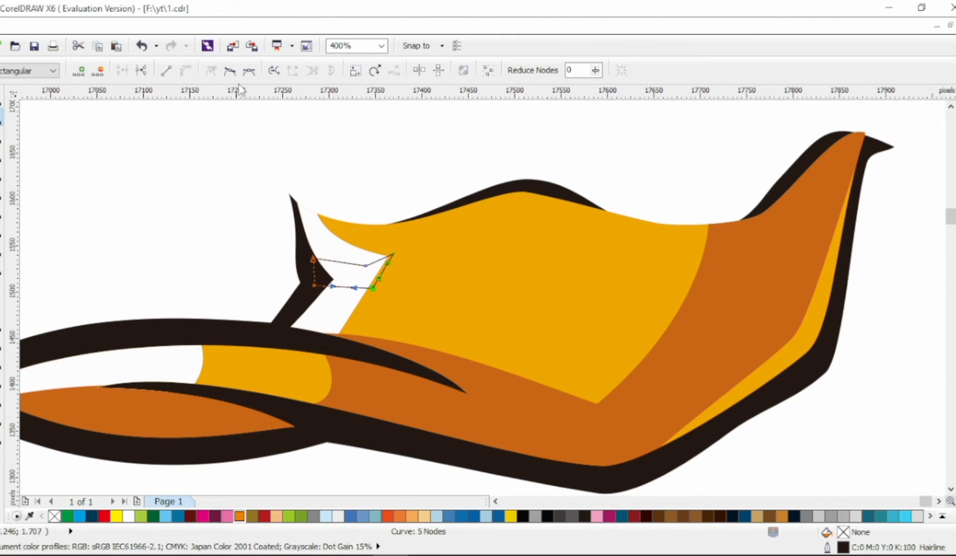
Bend the small five-node outline's edges into smooth curves, about 86 by 48 px overall, and fill it black without an outline
drag(358, 287, 361, 299)
drag(354, 258, 353, 268)
scroll(353, 251, up, 2)
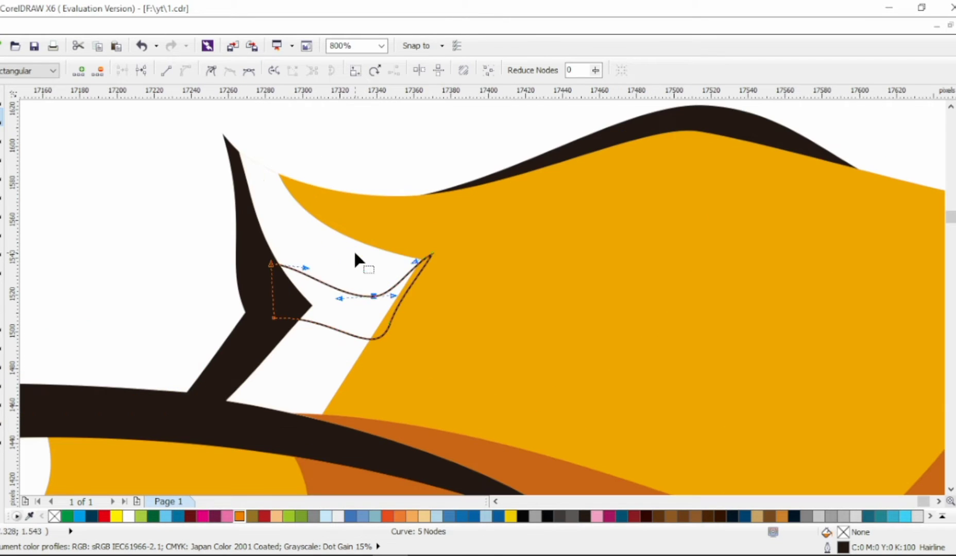
click(388, 327)
key(space)
click(522, 516)
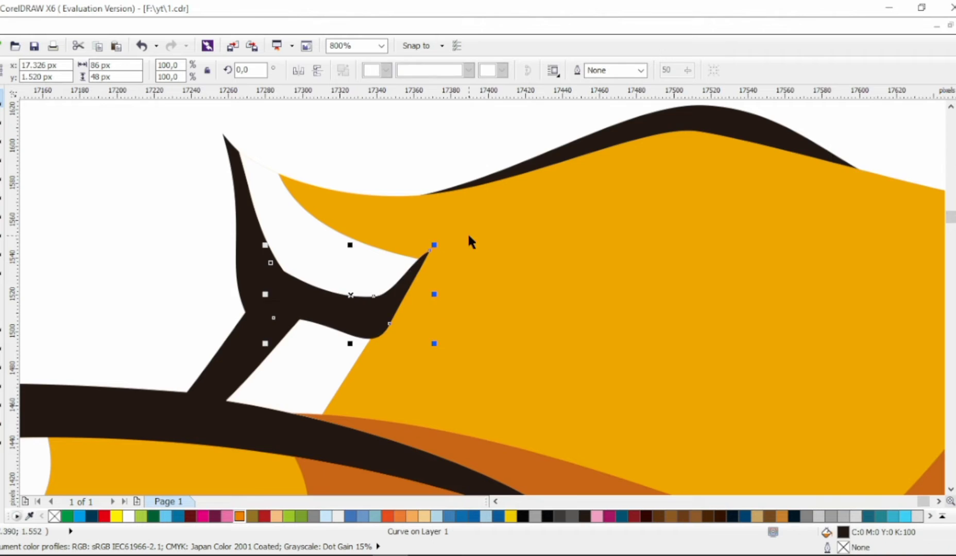
key(Escape)
scroll(526, 227, down, 3)
scroll(544, 201, up, 1)
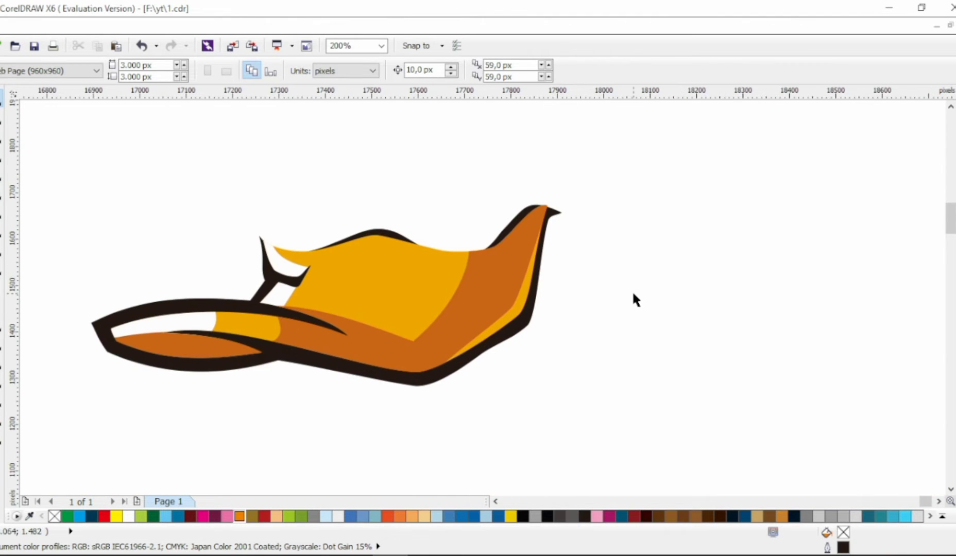
Draw a large closed nine-node Bezier outline above the orange shape, from the left black spike around to its right black edge
scroll(633, 296, up, 2)
key(F10)
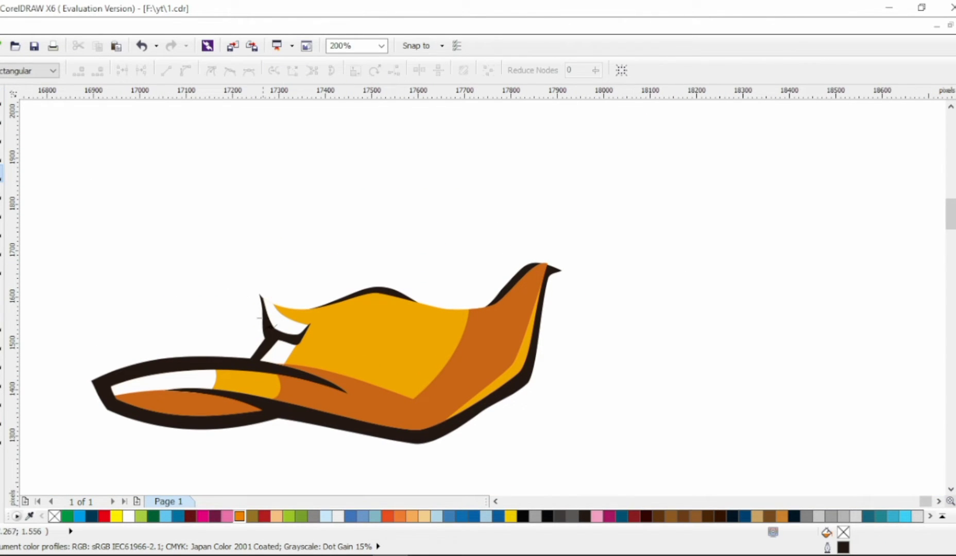
click(246, 274)
click(265, 243)
click(246, 233)
click(261, 214)
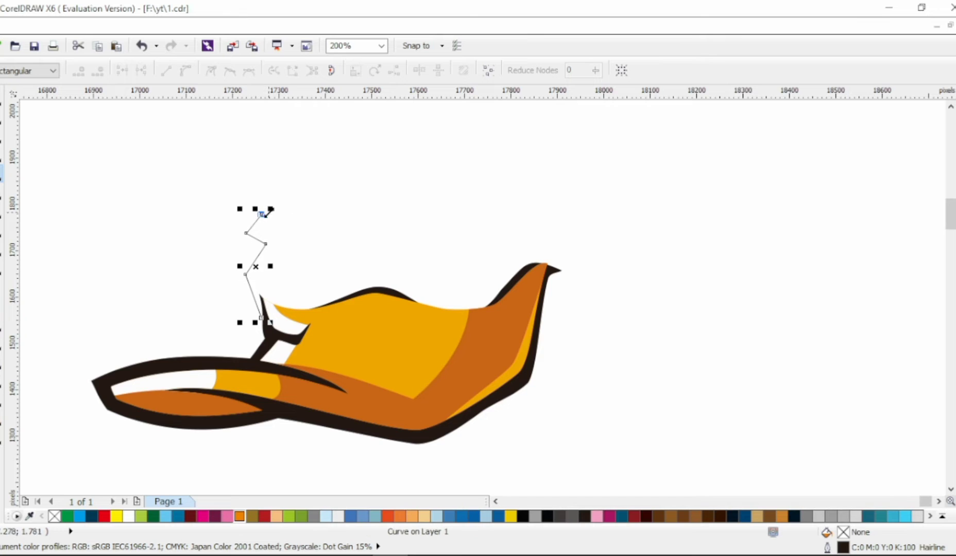
click(539, 172)
click(559, 219)
click(594, 259)
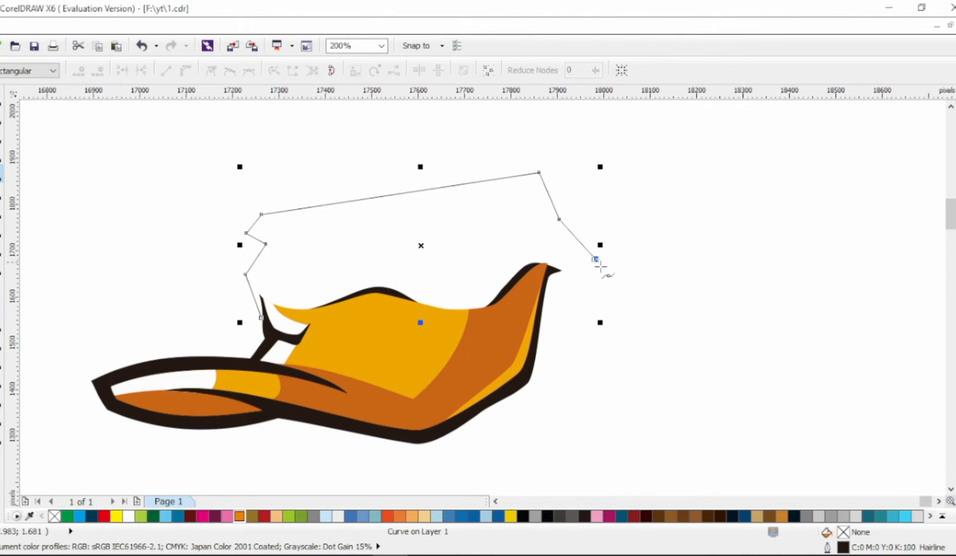
click(537, 338)
Reposition the large outline's nodes to refine the left notch, upper right corner and right point
key(F10)
drag(595, 259, 628, 279)
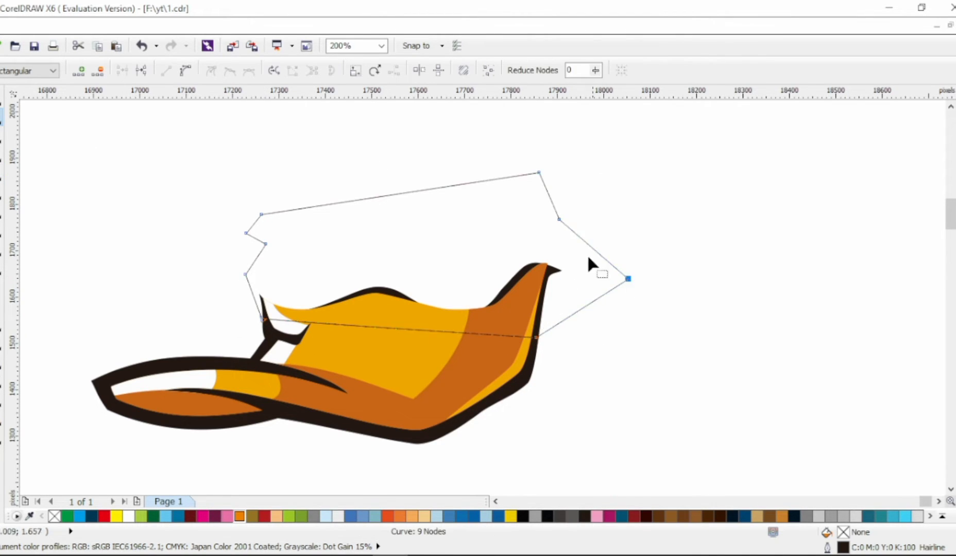
key(ctrl+a)
drag(245, 275, 239, 289)
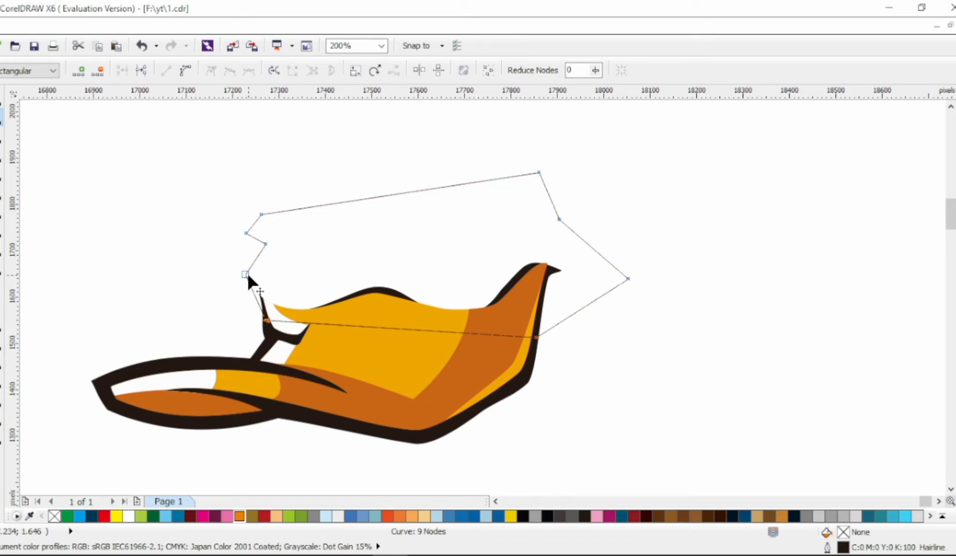
drag(264, 244, 255, 216)
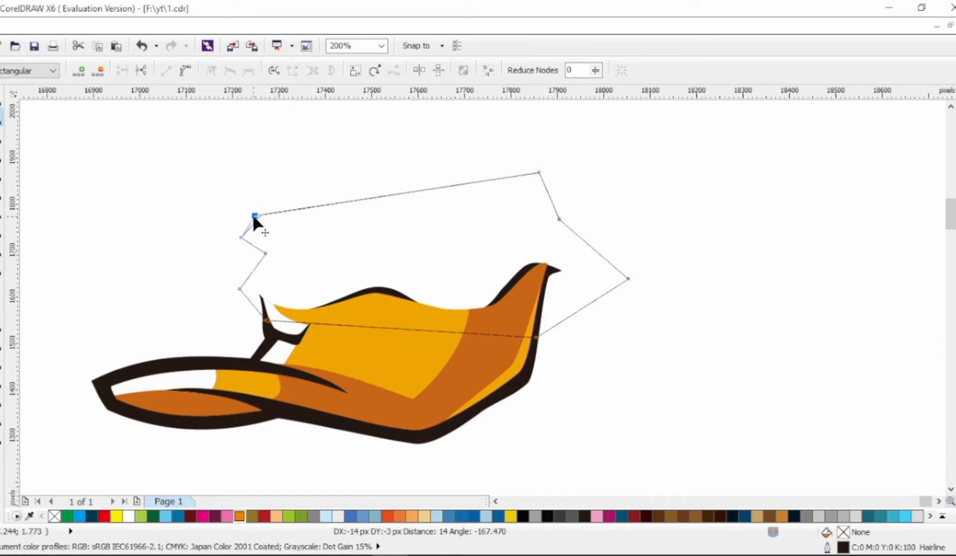
mouse_move(538, 170)
mouse_down()
mouse_move(543, 189)
mouse_move(538, 180)
mouse_up()
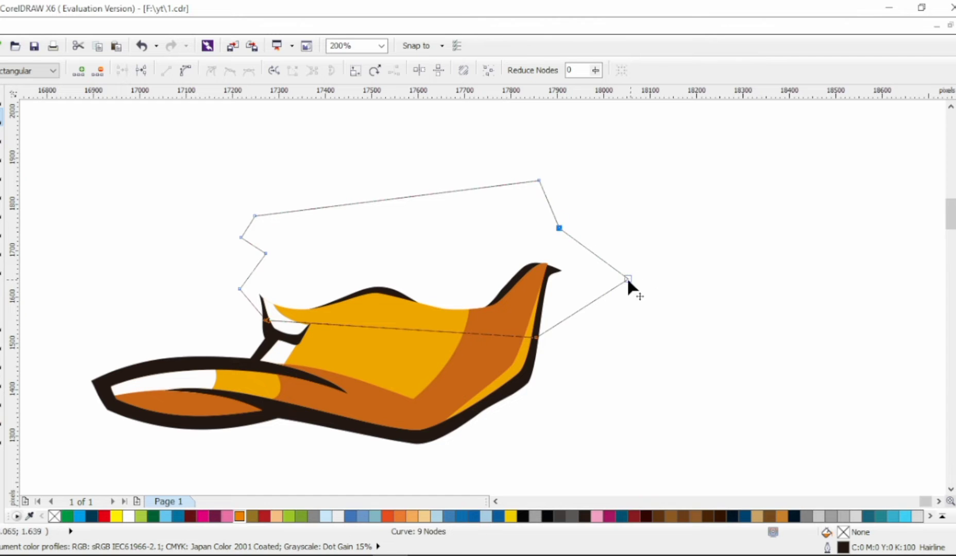
drag(627, 279, 615, 275)
drag(536, 337, 531, 350)
Convert all segments of the large outline to curves and shape its left side into two rounded bulges meeting at a sharp notch
key(ctrl+a)
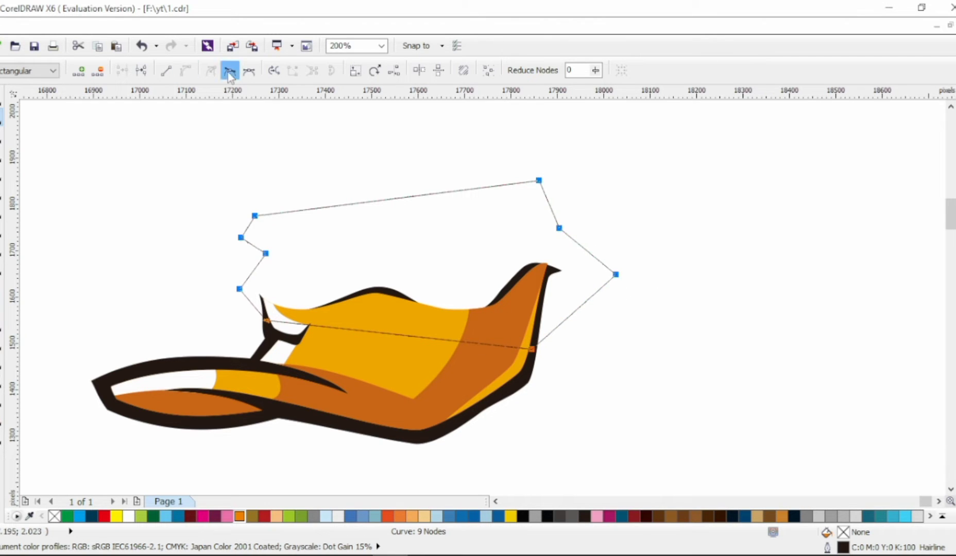
click(229, 72)
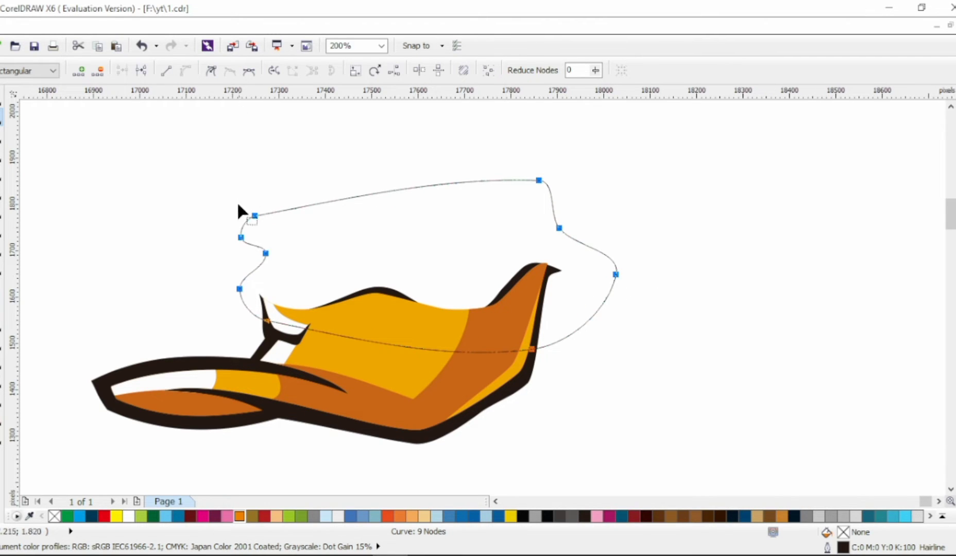
click(265, 253)
drag(265, 253, 249, 268)
drag(247, 264, 250, 164)
scroll(259, 258, up, 1)
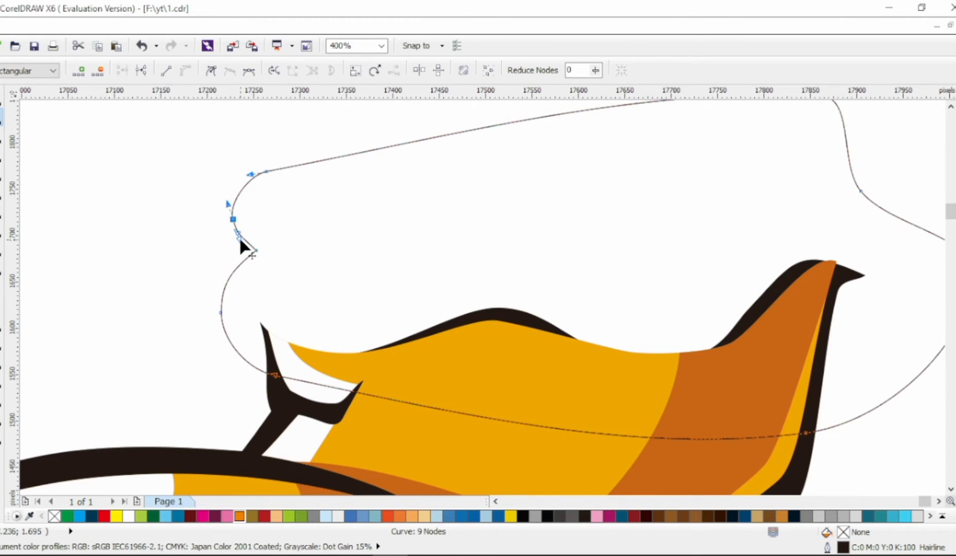
click(237, 267)
drag(236, 278, 212, 344)
click(220, 311)
scroll(213, 344, down, 1)
Reshape the large outline's right point and upper right corner, and arch its top edge, making it about 812 by 426 px
click(596, 313)
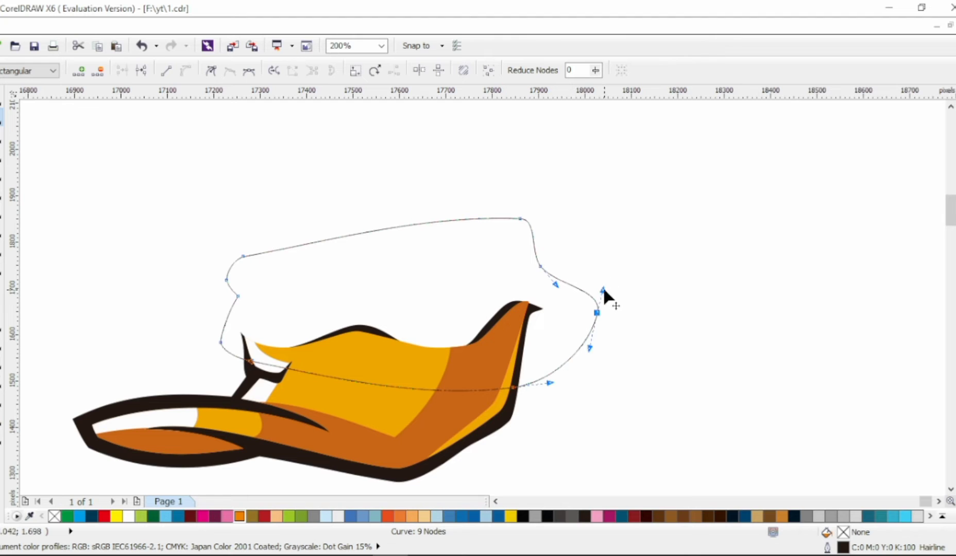
drag(594, 349, 598, 326)
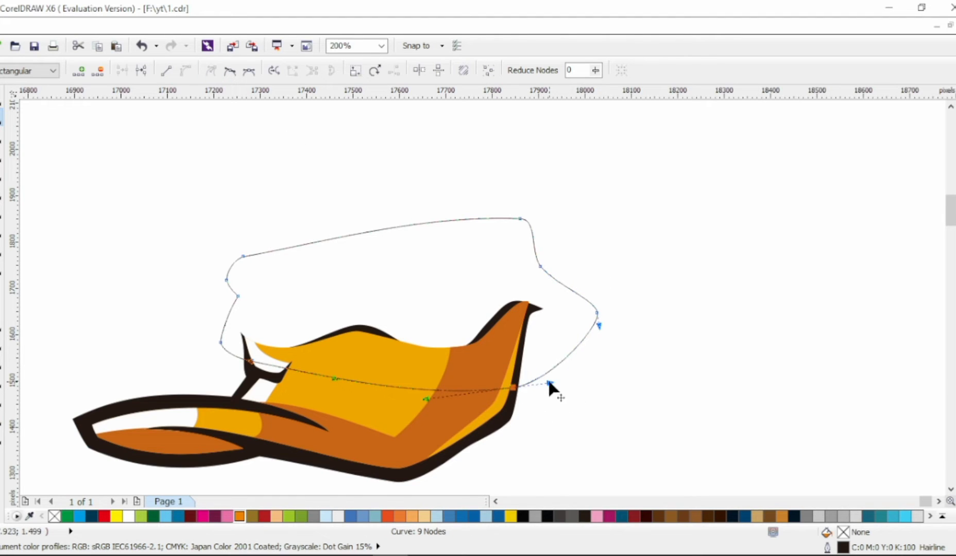
drag(548, 383, 550, 367)
drag(540, 266, 544, 271)
click(518, 217)
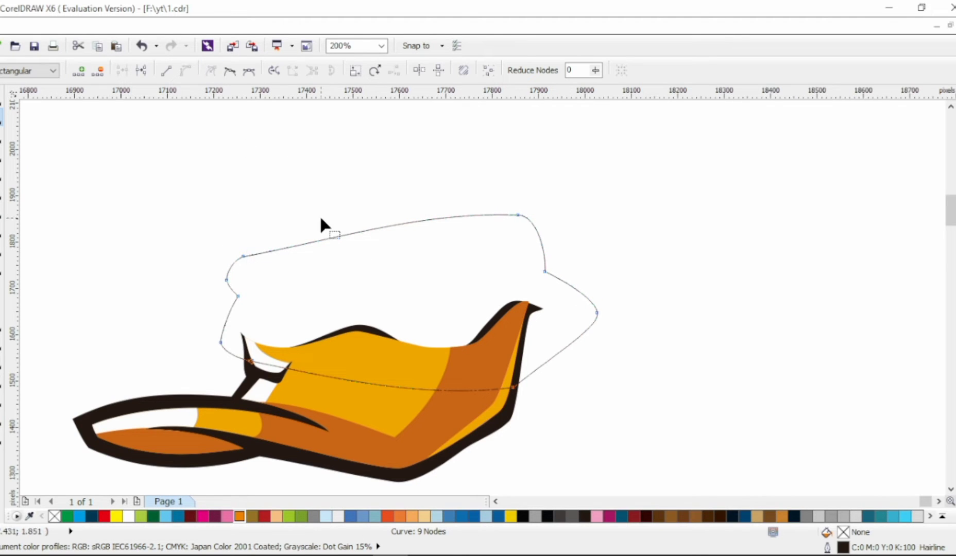
drag(320, 232, 426, 196)
Fill the large outline black, add a Green copy scaled to 94.1%, and layer both behind the orange shape
click(3, 100)
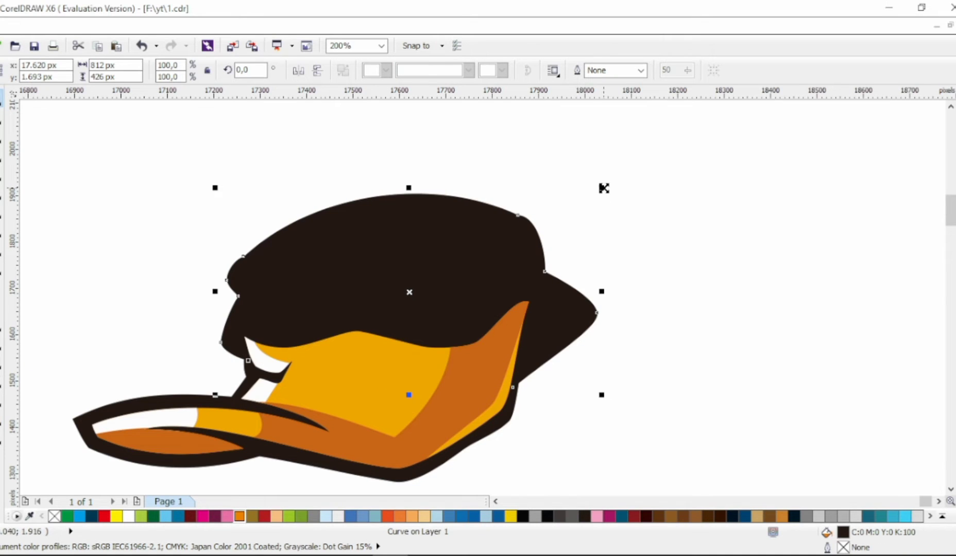
drag(601, 187, 591, 193)
click(67, 515)
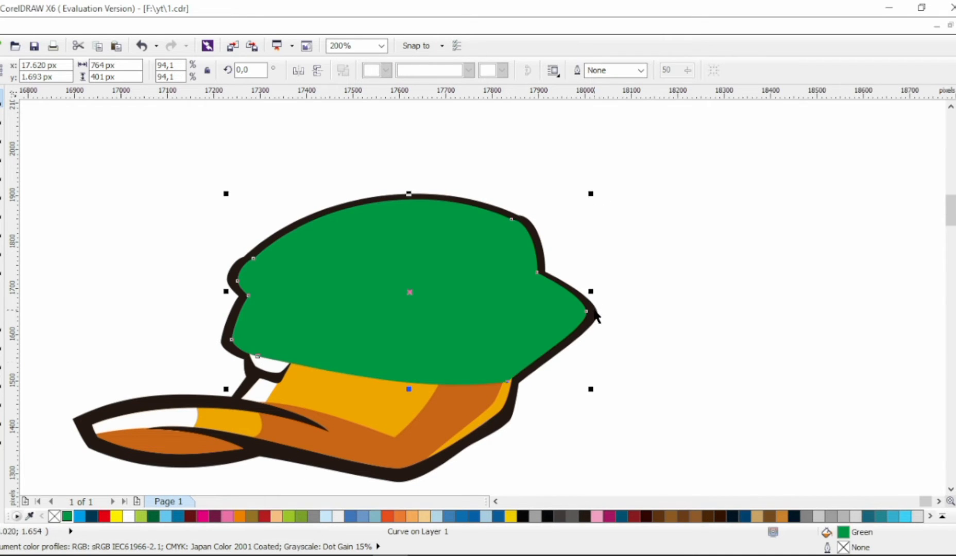
key(shift+Page_Down)
Move the green copy's left, upper right and right nodes inward to vary the thickness of the black border
click(3, 118)
click(237, 281)
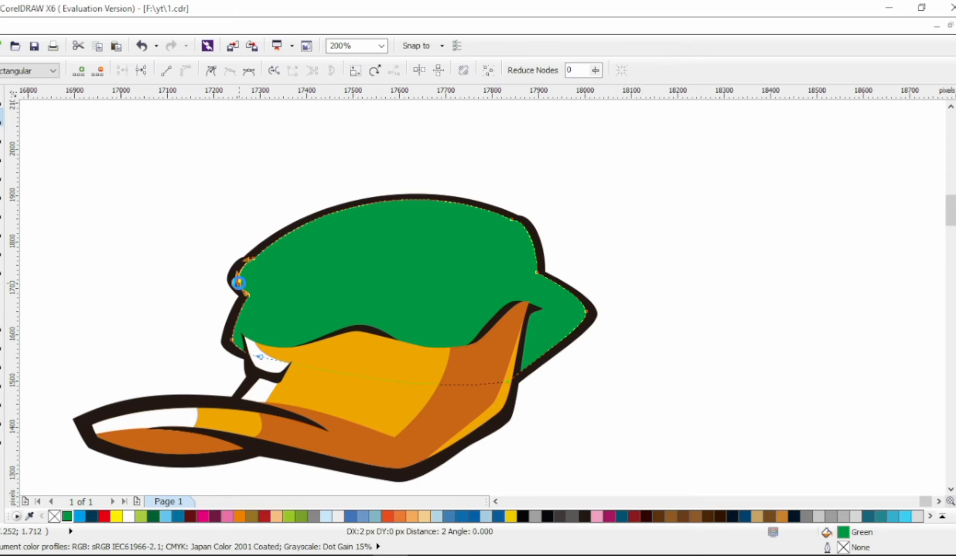
click(255, 260)
drag(511, 219, 511, 224)
drag(537, 271, 523, 277)
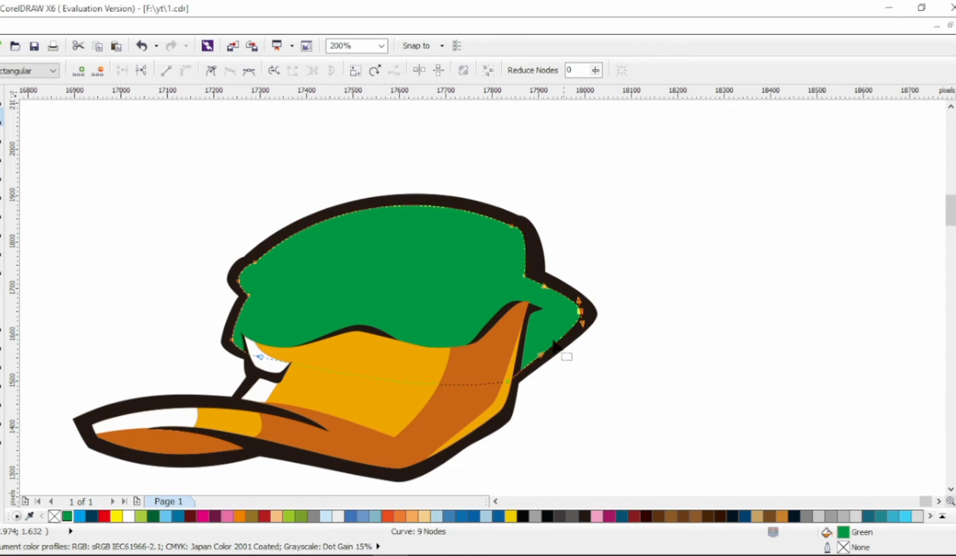
drag(509, 384, 501, 377)
Extend the pointed black tip at the orange shape's upper right end and refine the nodes beside it
scroll(541, 308, up, 2)
click(546, 305)
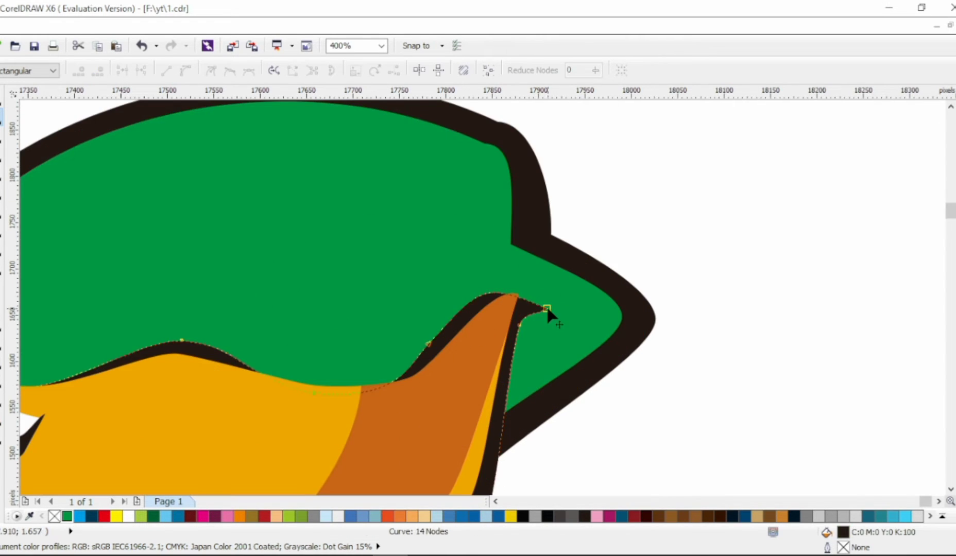
click(559, 311)
click(521, 315)
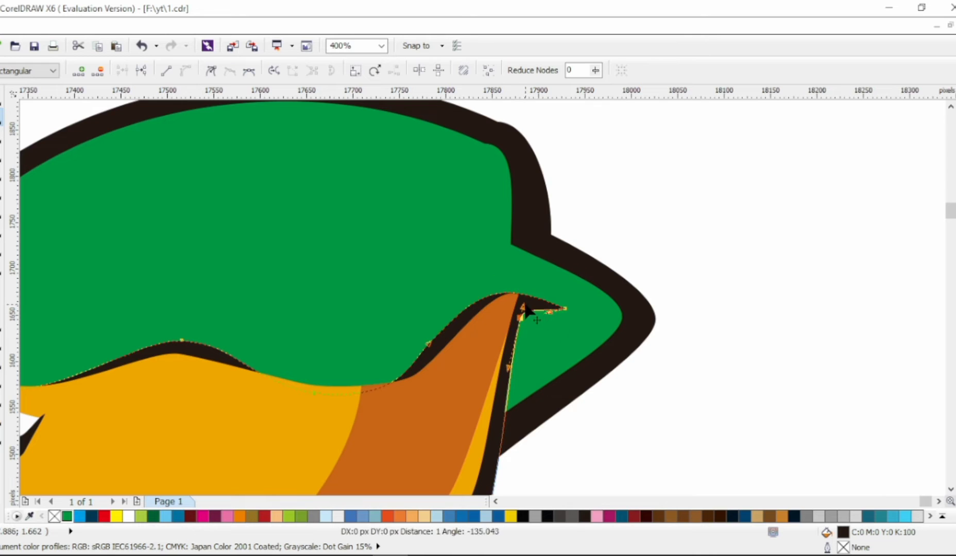
drag(500, 279, 525, 287)
scroll(582, 301, down, 1)
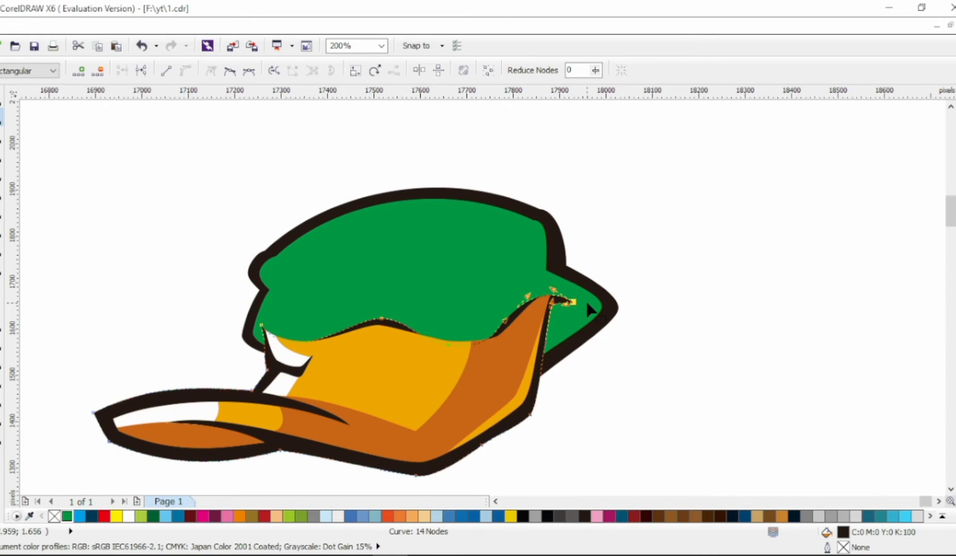
Draw a closed three-node Bezier outline across the green area, from its left notch to the orange shape's central black crest
click(352, 283)
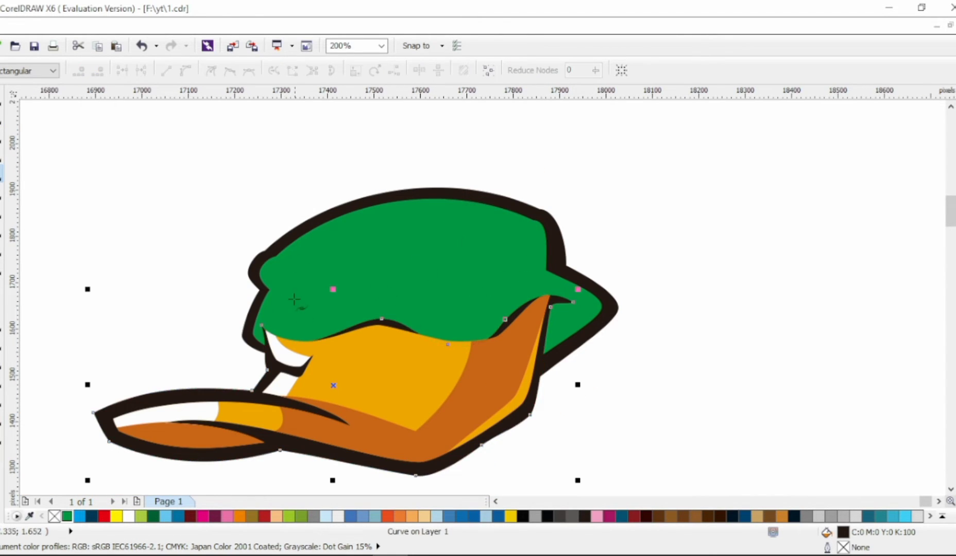
key(Escape)
click(374, 323)
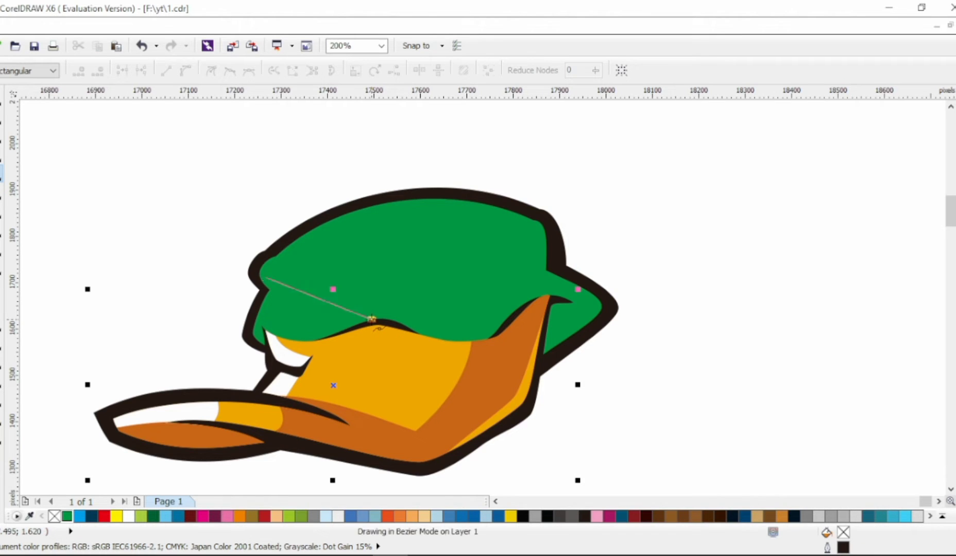
click(266, 277)
key(F10)
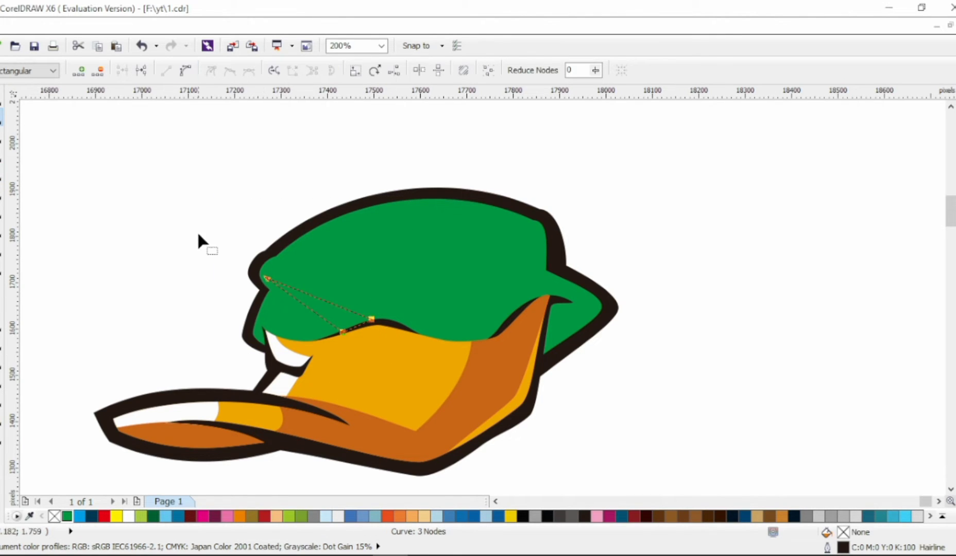
Move the three-node outline's left point onto the black border, curve its long edges and shift its crest nodes slightly left
drag(266, 277, 256, 274)
drag(216, 247, 390, 340)
drag(307, 309, 308, 286)
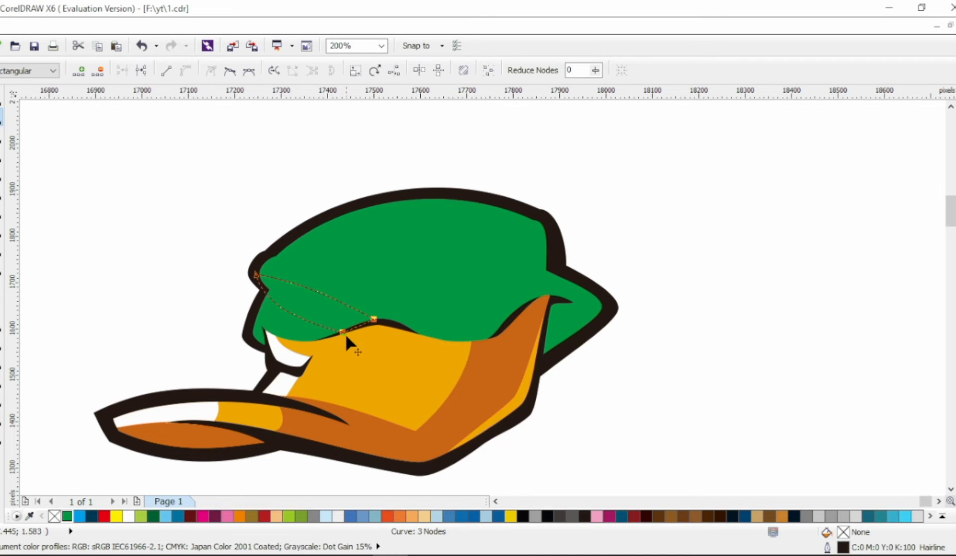
drag(345, 333, 336, 335)
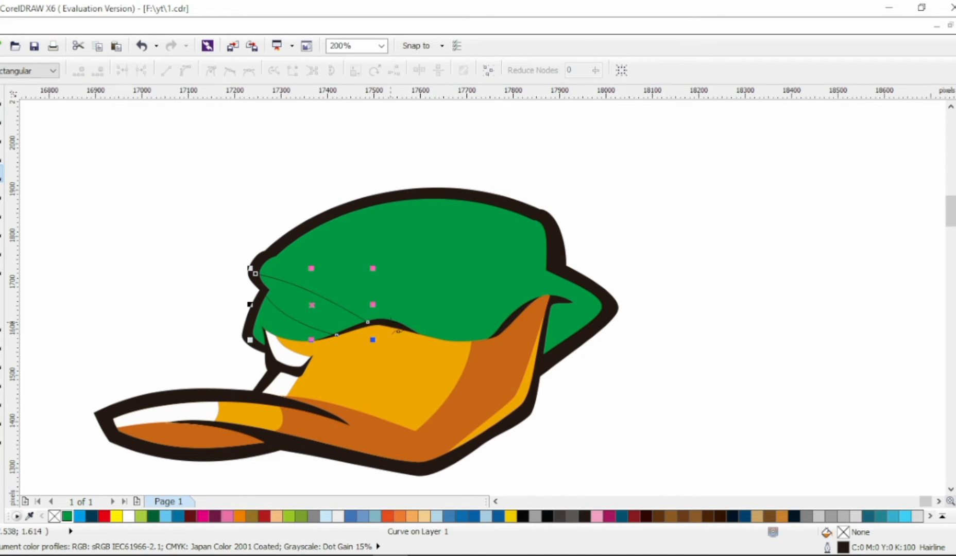
Draw a closed four-node outline from the black crest into the right green area, and rebend the left outline's lower edge
click(386, 318)
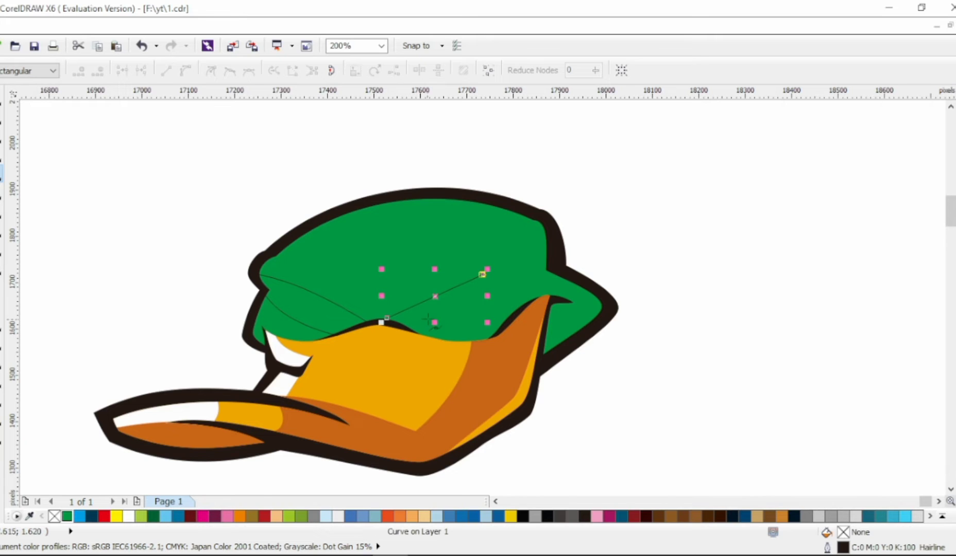
click(153, 265)
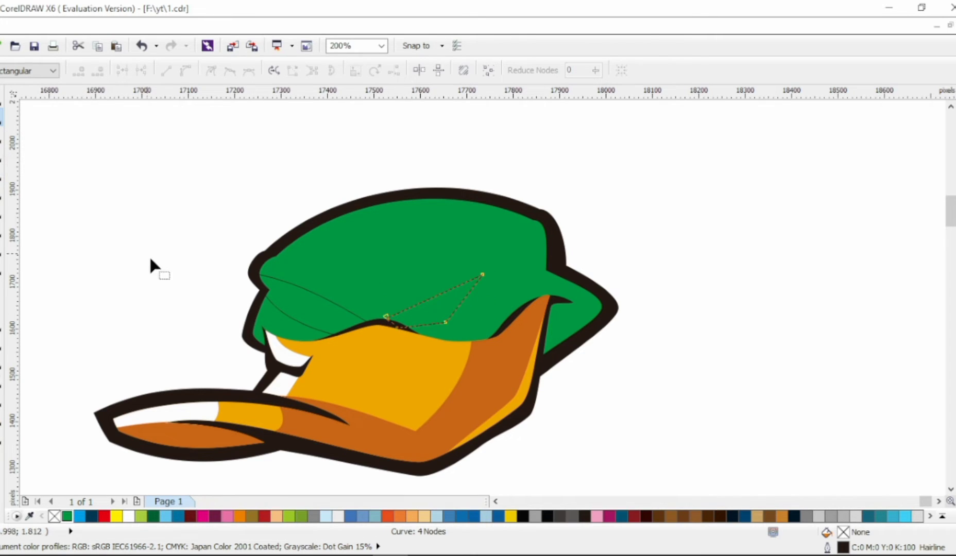
drag(323, 336, 284, 315)
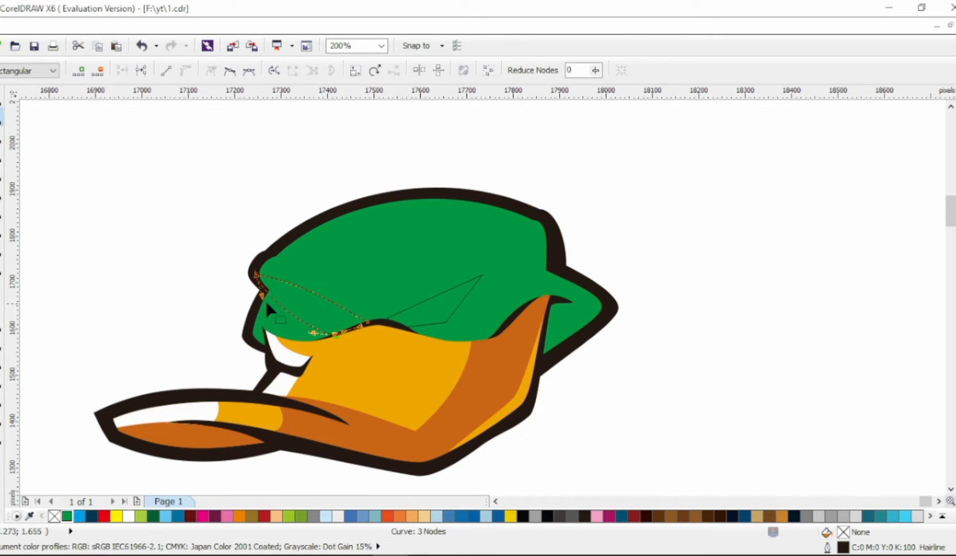
Reshape the right eye outline by moving its outer tip, rounding its lower right node and shifting its lower left node along the crest
click(409, 323)
drag(360, 229, 408, 262)
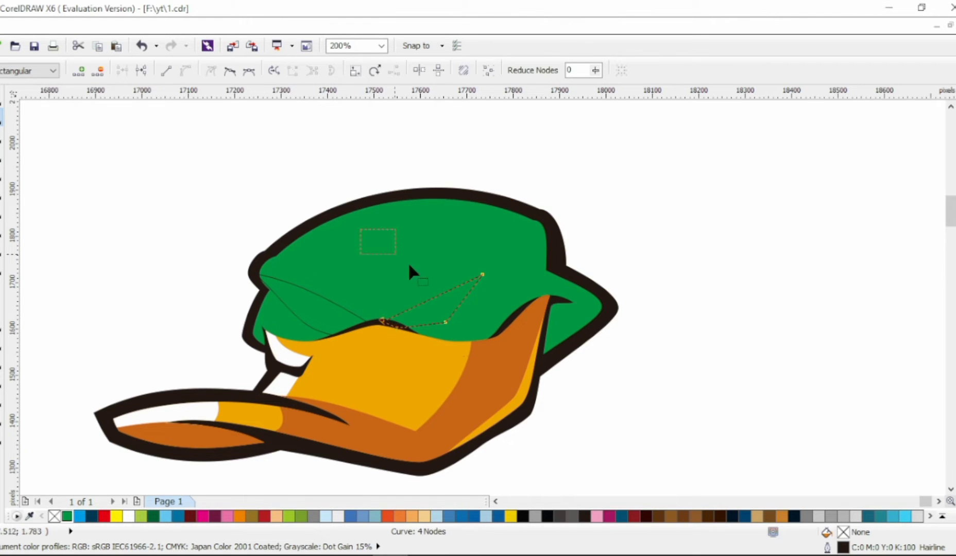
drag(482, 274, 491, 278)
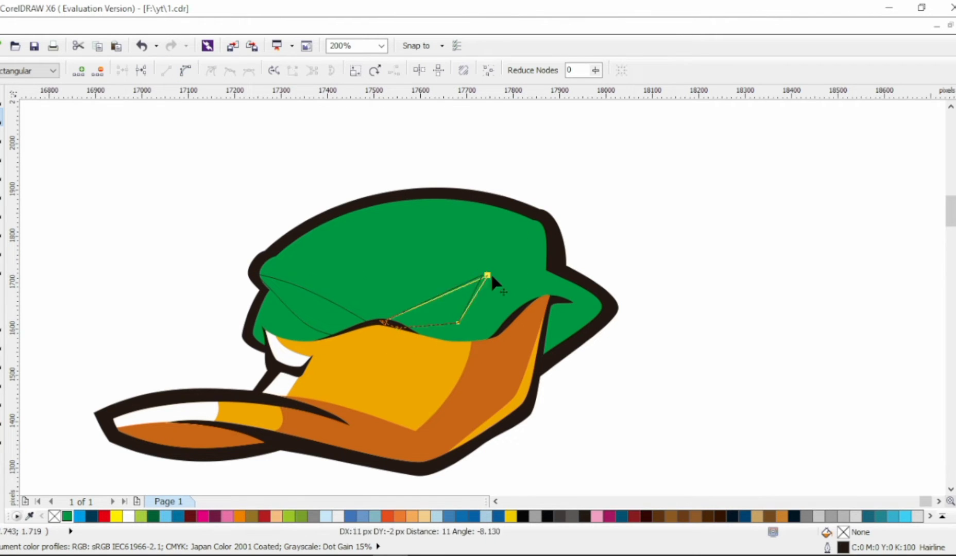
click(429, 299)
click(230, 70)
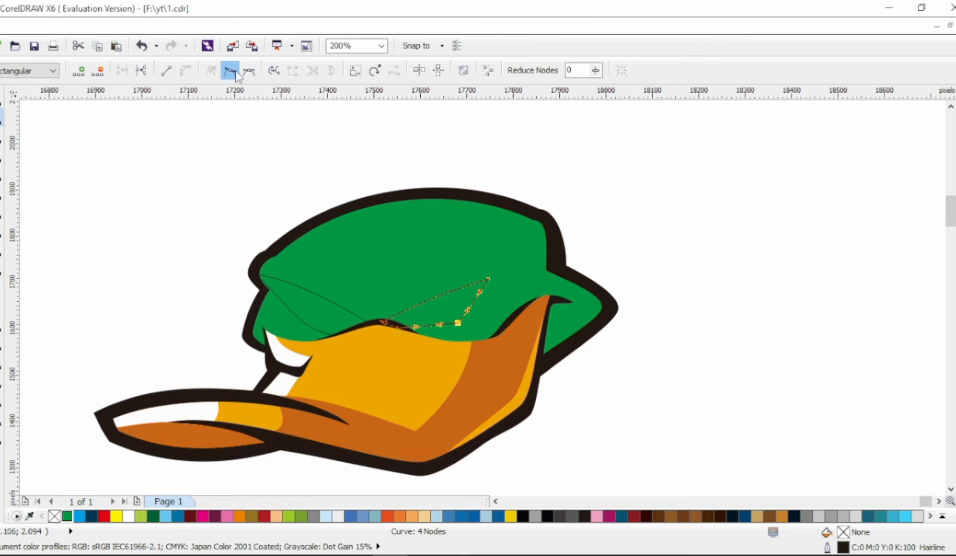
scroll(456, 311, up, 2)
mouse_move(491, 327)
mouse_down()
mouse_move(478, 330)
mouse_move(479, 320)
mouse_up()
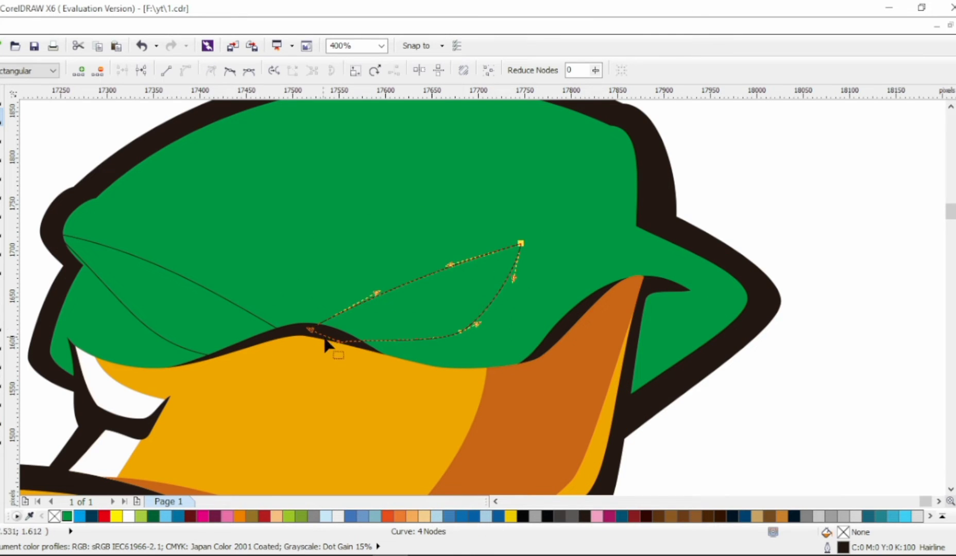
drag(326, 346, 385, 359)
Bend the left eye outline's lower edge outward and cut both eye outlines out of the green shape
shift+click(81, 261)
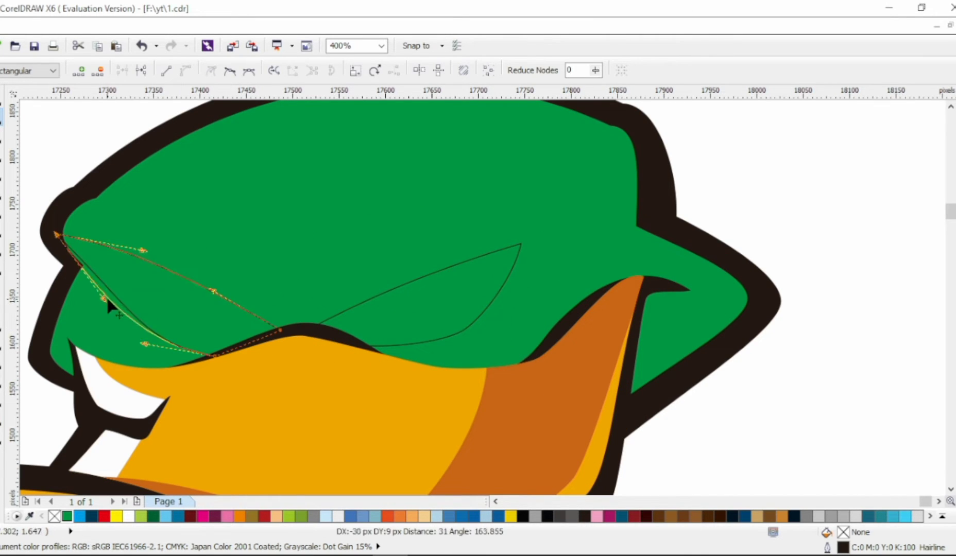
key(space)
key(ctrl+l)
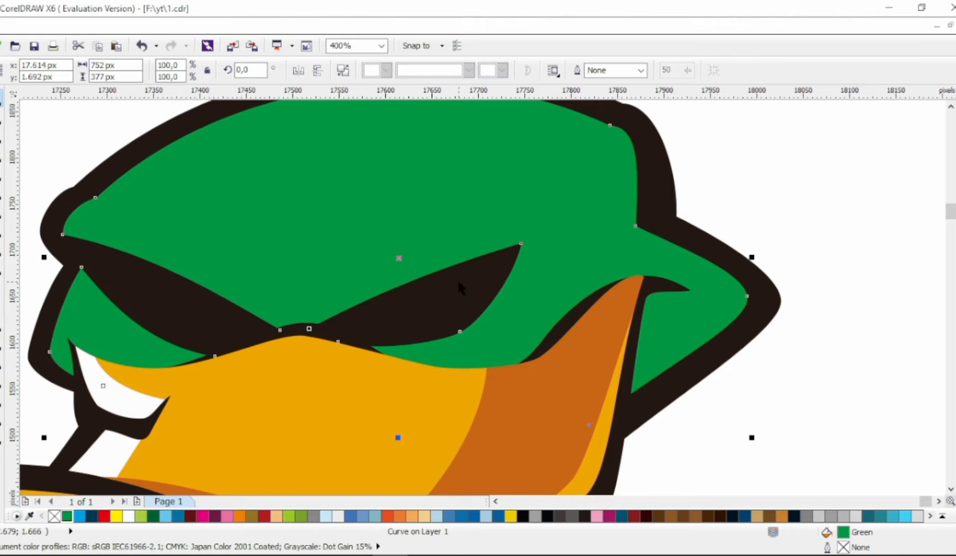
Refine the green shape's node and upper curve at the left eye's outer corner
scroll(457, 279, down, 2)
key(Escape)
click(385, 267)
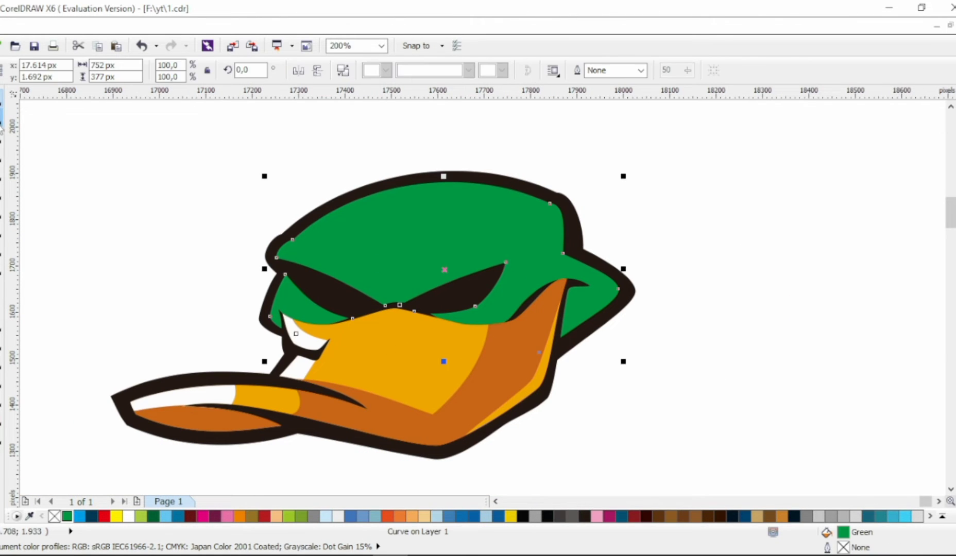
key(F10)
scroll(293, 270, up, 2)
click(265, 250)
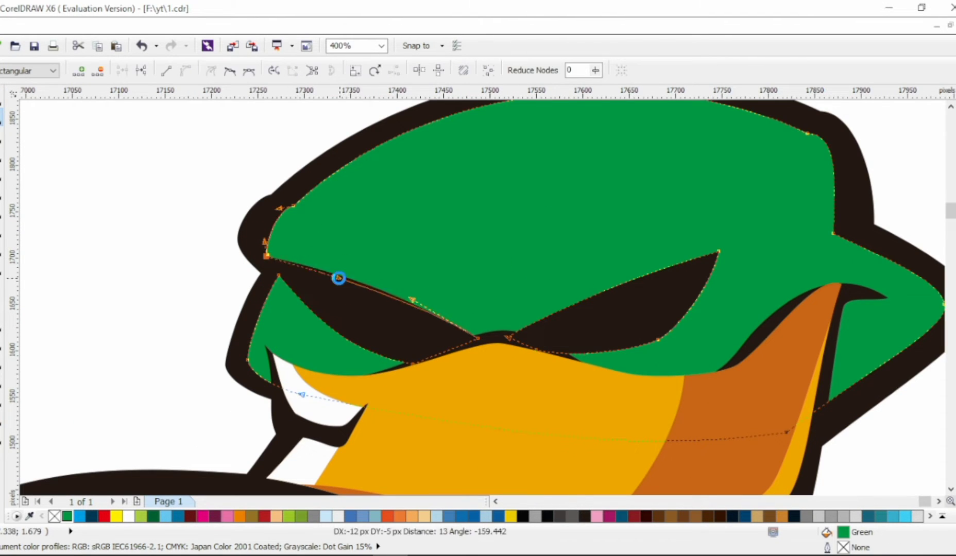
scroll(452, 277, down, 2)
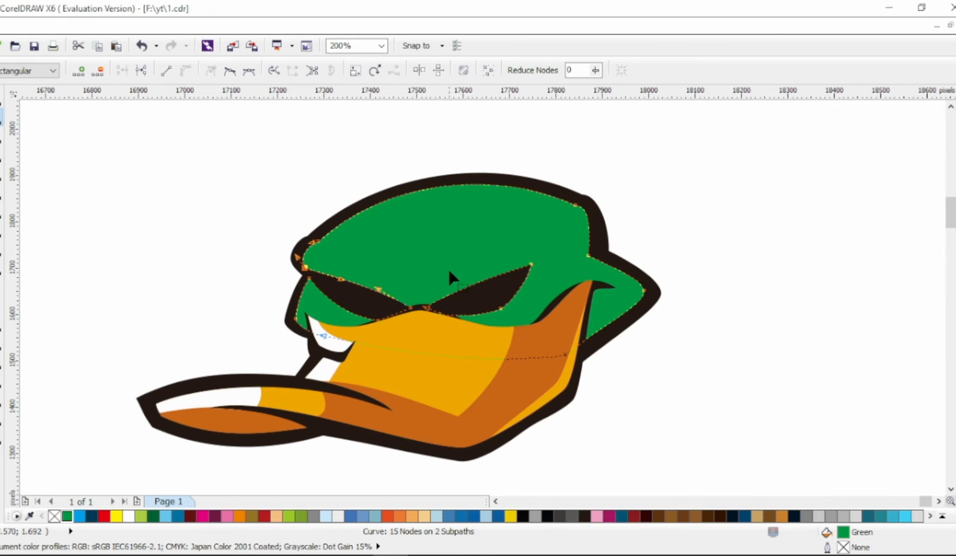
click(51, 134)
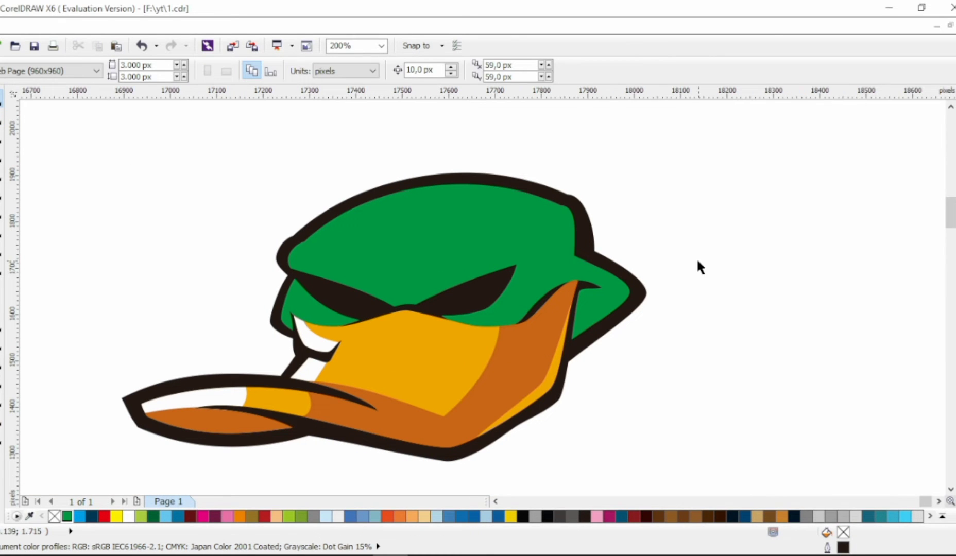
Round the green cheek's lower left edge and reshape the black border's lower left corner beside it
scroll(300, 326, up, 2)
click(300, 325)
key(F10)
mouse_move(261, 314)
mouse_down()
mouse_move(273, 306)
mouse_move(267, 299)
mouse_up()
click(325, 333)
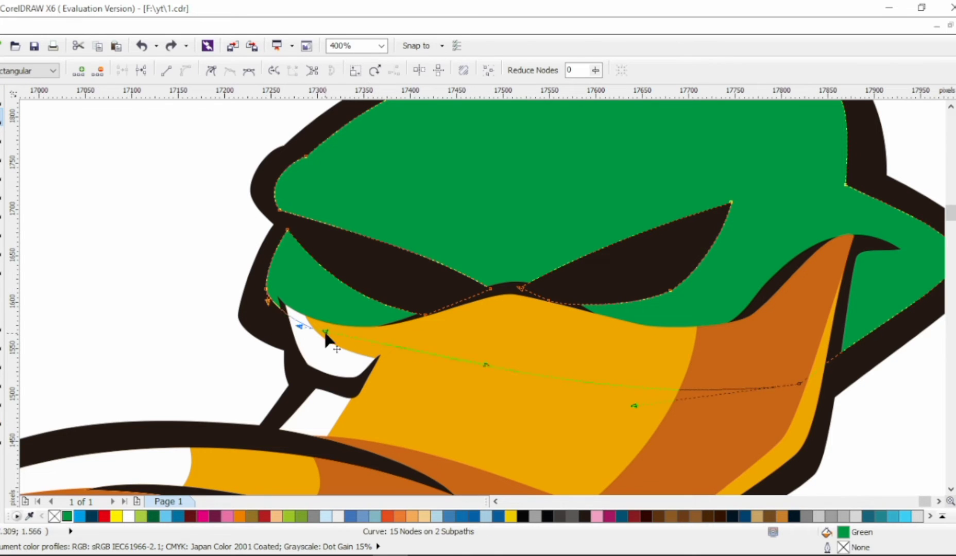
key(ctrl+z)
click(267, 296)
click(238, 315)
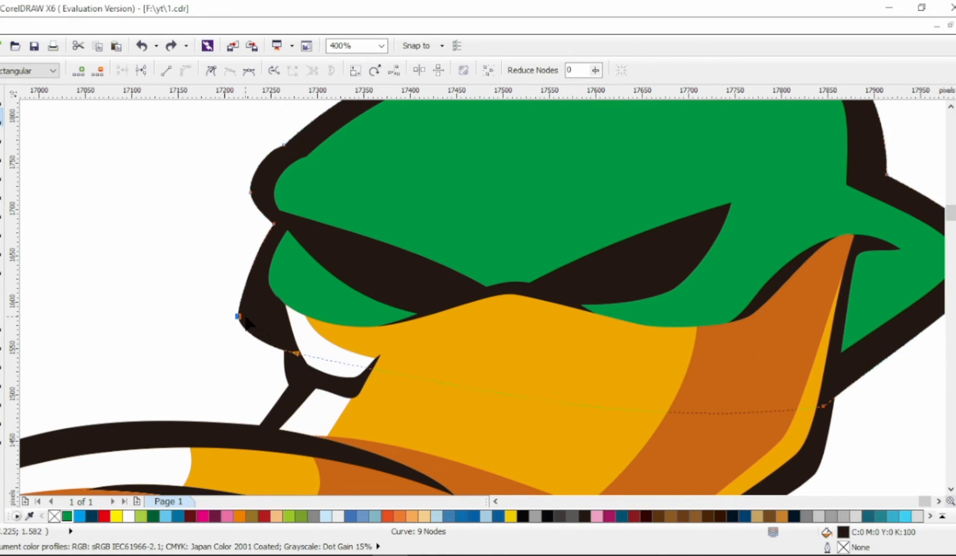
drag(246, 322, 313, 334)
scroll(304, 342, down, 2)
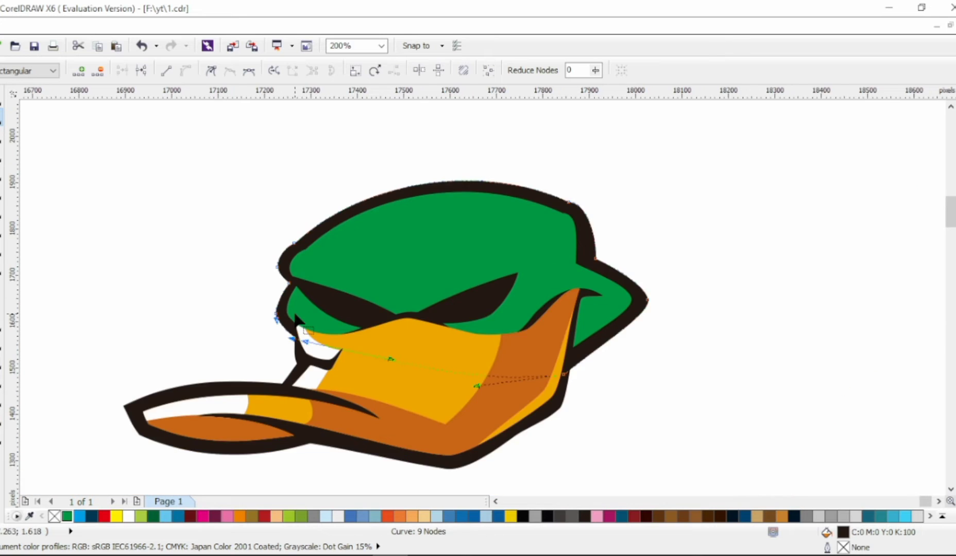
Move the black mouth-corner shape slightly up and left over the white area and adjust its left node
scroll(313, 366, up, 2)
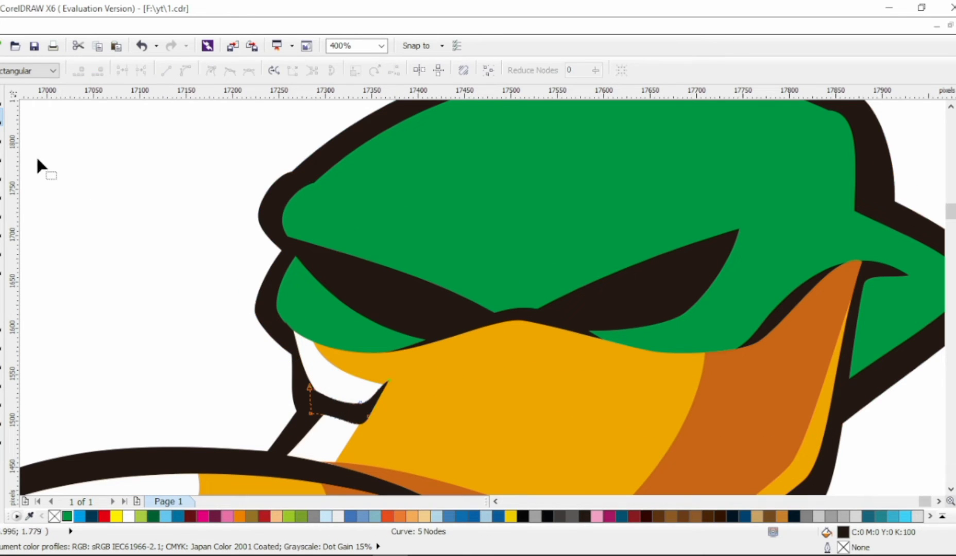
click(3, 100)
click(330, 381)
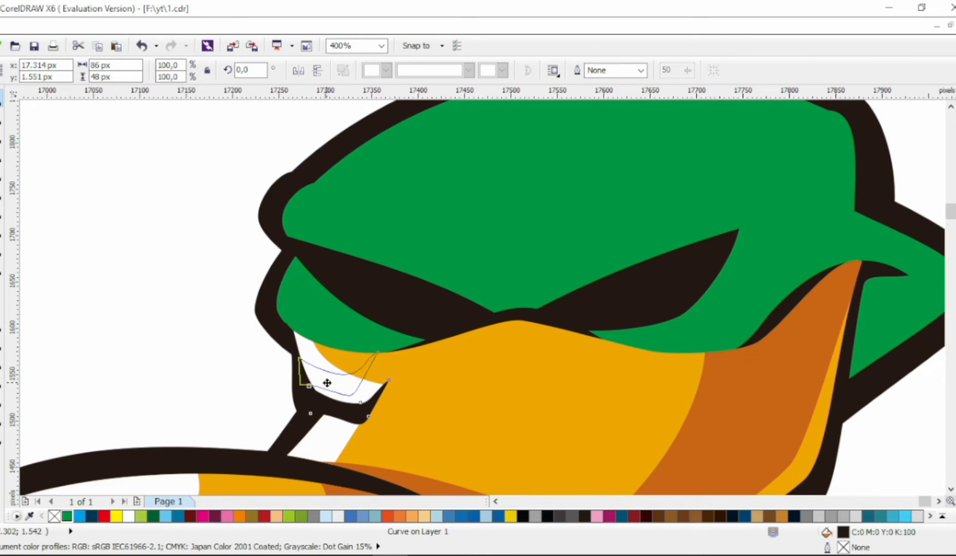
drag(327, 382, 356, 404)
click(4, 118)
click(297, 392)
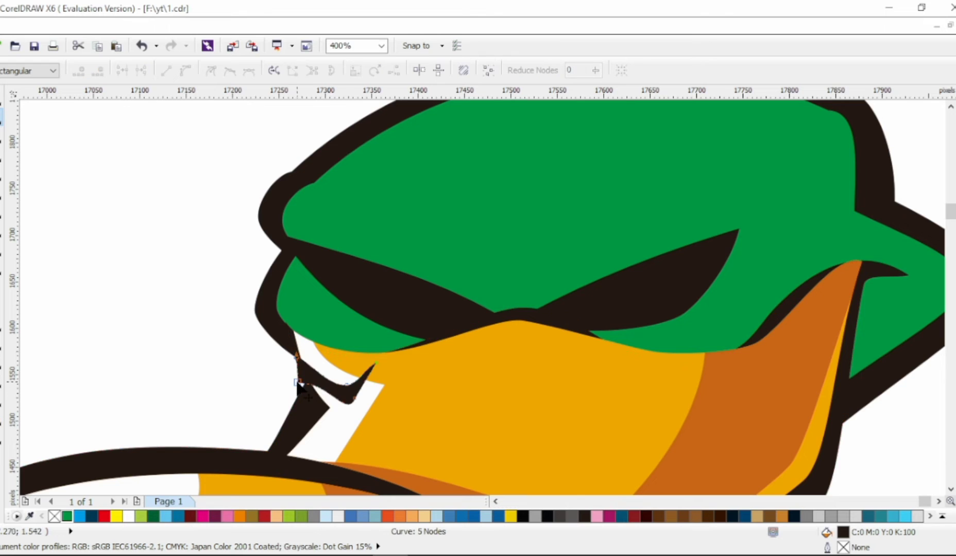
Adjust the orange and white shapes' left nodes and lower the black border's cheek node to fit the moved mouth corner
click(328, 405)
drag(329, 406, 330, 408)
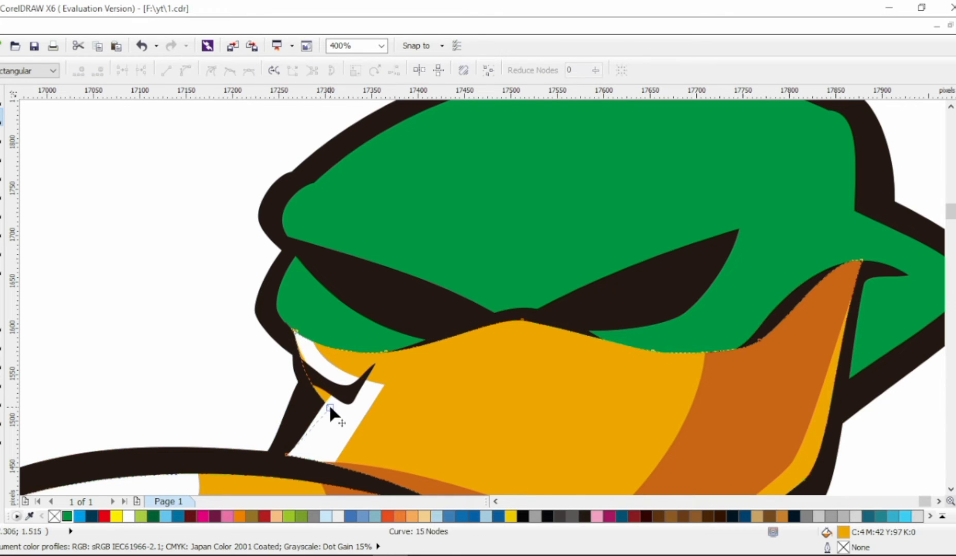
click(319, 392)
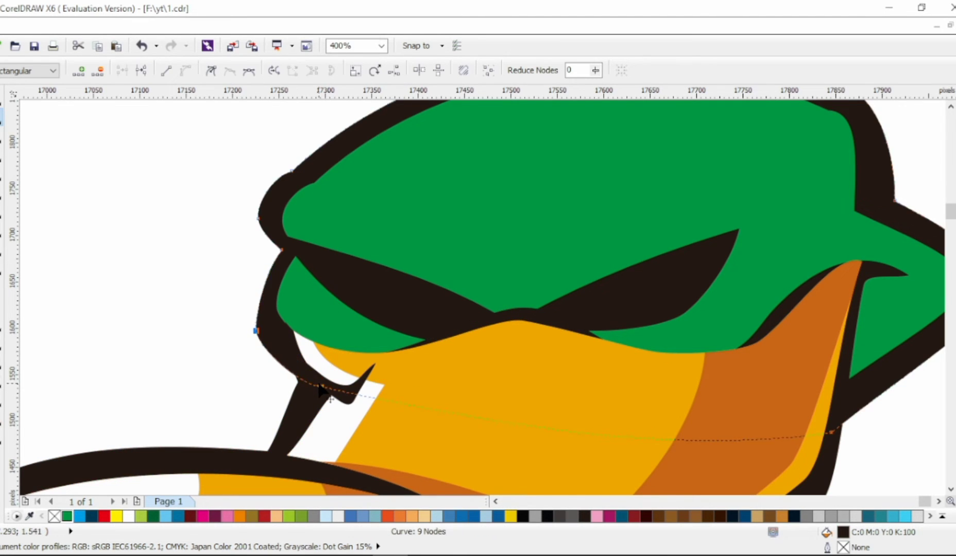
scroll(324, 391, down, 2)
scroll(368, 374, up, 2)
click(316, 367)
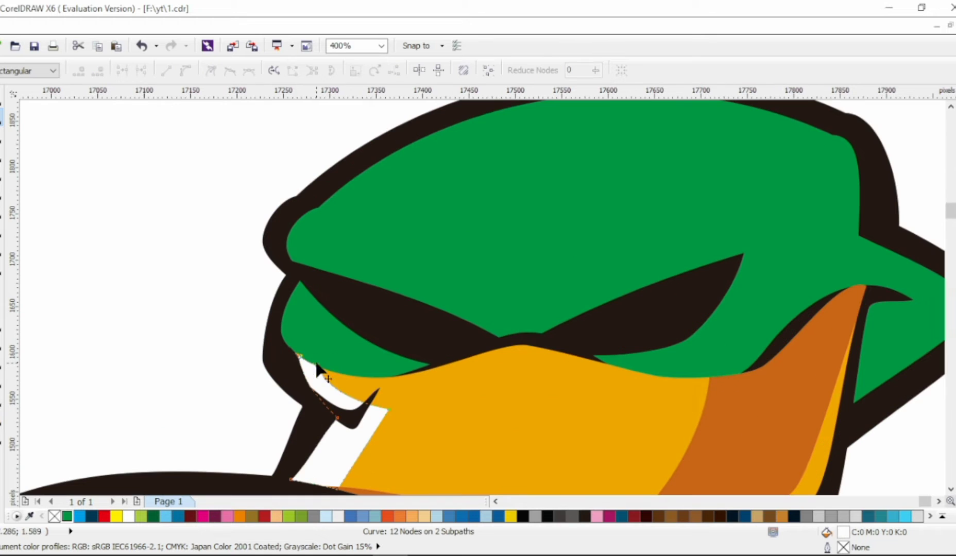
scroll(350, 363, down, 2)
key(space)
key(space)
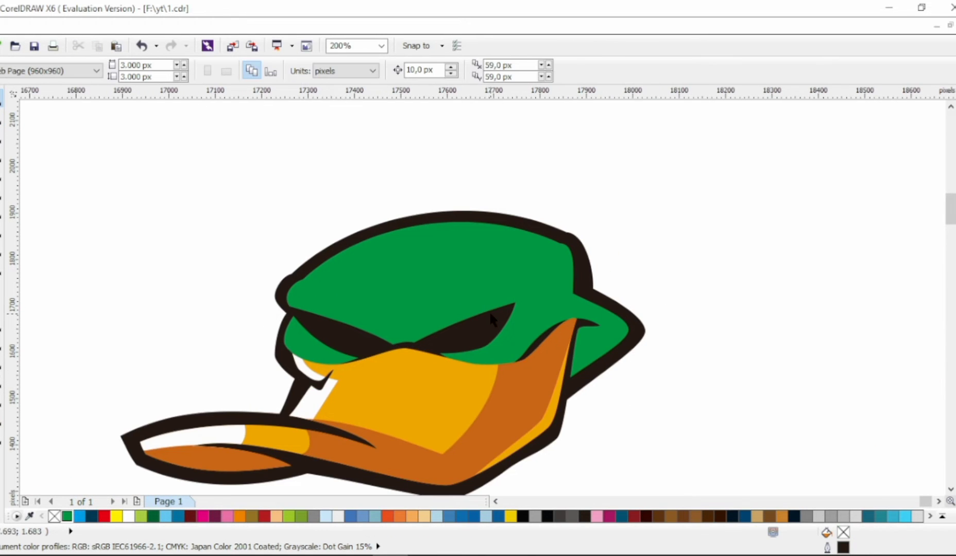
Draw a closed four-node outline for a headband across the upper green area, with both ends extending past the black border
scroll(489, 311, up, 2)
scroll(165, 224, down, 2)
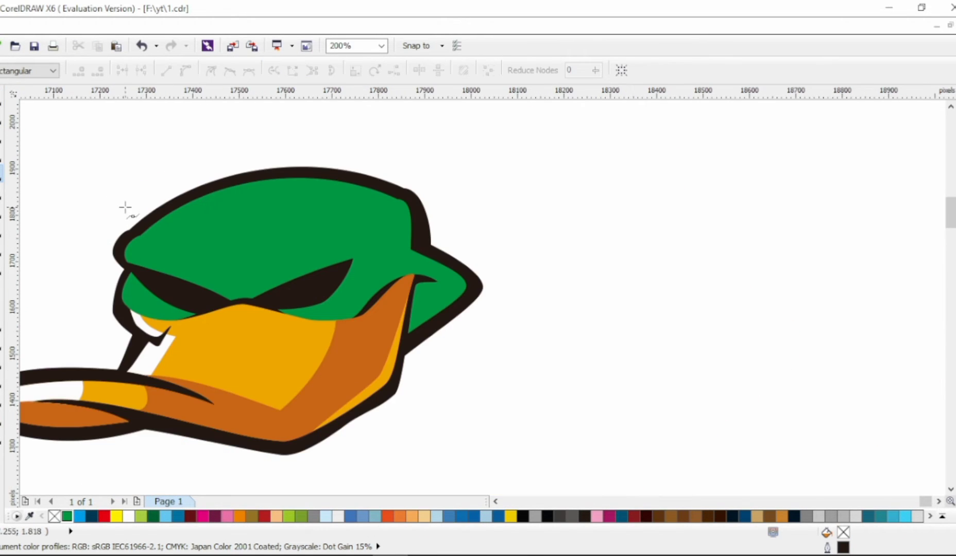
click(126, 234)
scroll(480, 160, left, 1)
click(464, 165)
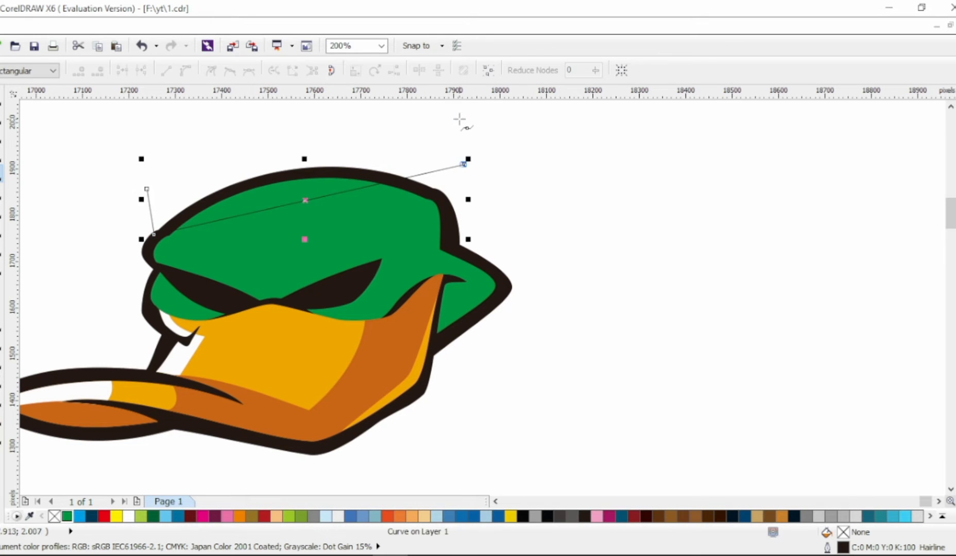
click(459, 119)
click(145, 185)
Convert the headband outline's long edges to curves and bend both downward across the forehead
key(F10)
click(186, 70)
drag(286, 205, 282, 253)
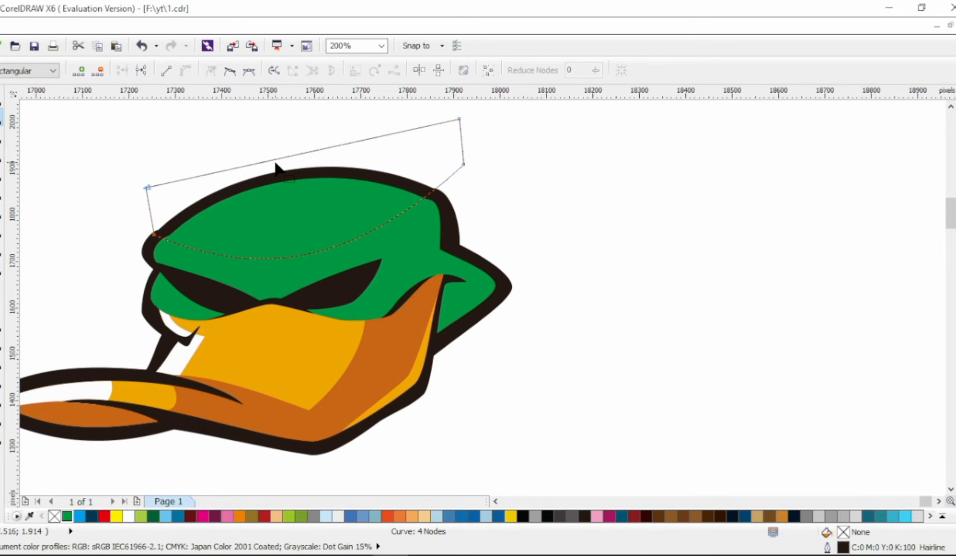
drag(277, 169, 403, 173)
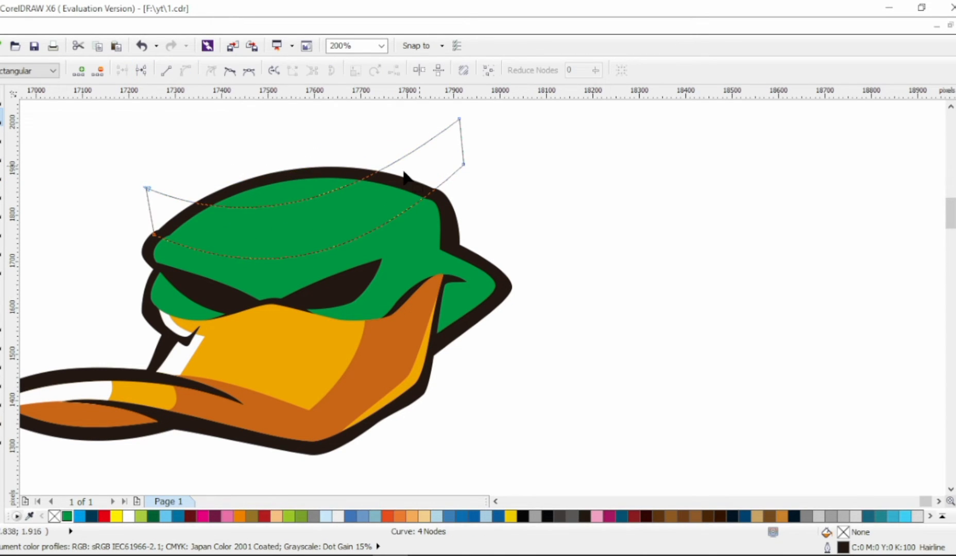
Add a node on the headband outline's left end and shape that end into two rounded lobes
double_click(148, 208)
drag(106, 168, 150, 222)
scroll(156, 199, up, 2)
drag(152, 176, 126, 188)
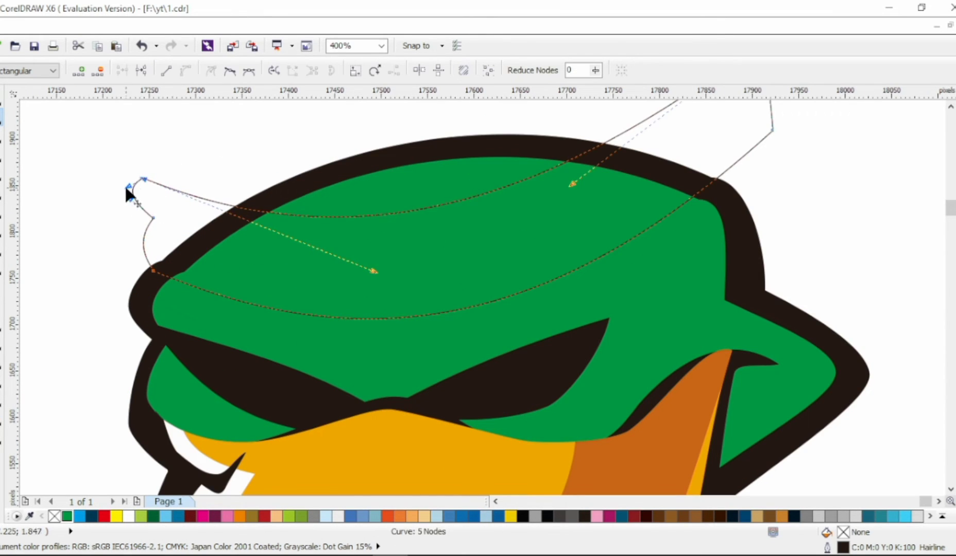
Pull the headband outline's right end in to the black border, add a node there and curve it into two rounded lobes
scroll(191, 233, down, 1)
drag(520, 111, 473, 182)
drag(483, 176, 464, 203)
drag(432, 242, 268, 273)
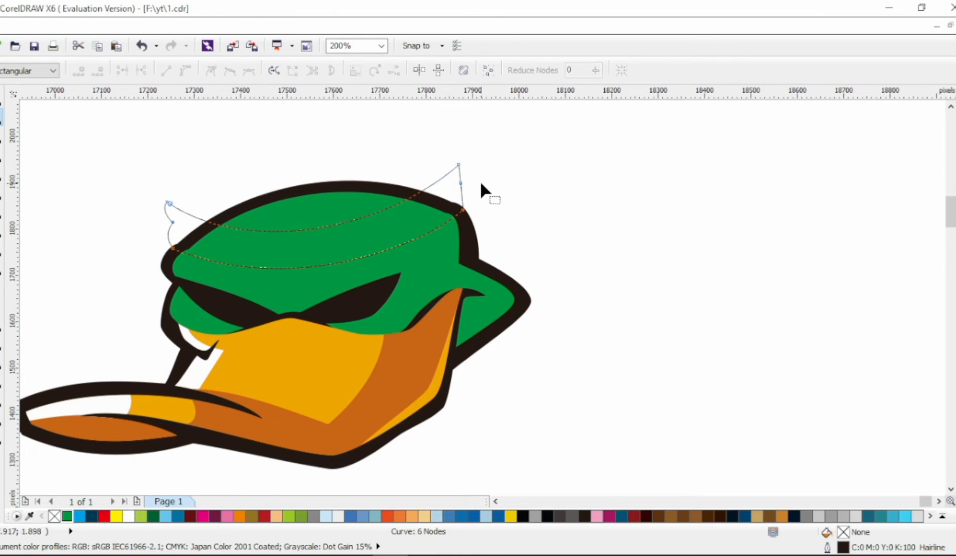
click(460, 182)
scroll(439, 185, up, 1)
drag(439, 185, 483, 224)
scroll(483, 225, down, 1)
Fill the headband with red and remove its outline
key(space)
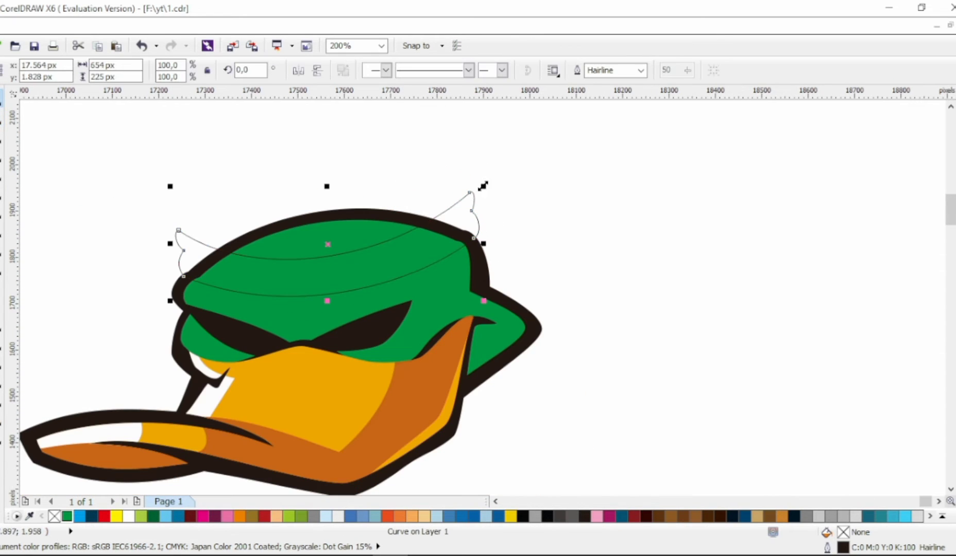
click(104, 516)
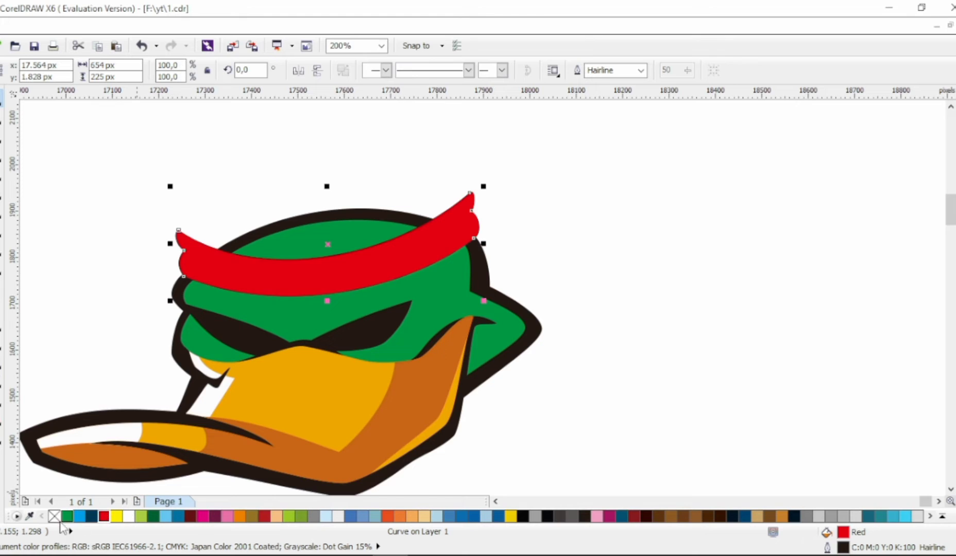
right_click(54, 515)
Apply a single-step black outside contour to the red headband with a 20 px offset
click(5, 363)
drag(179, 244, 160, 243)
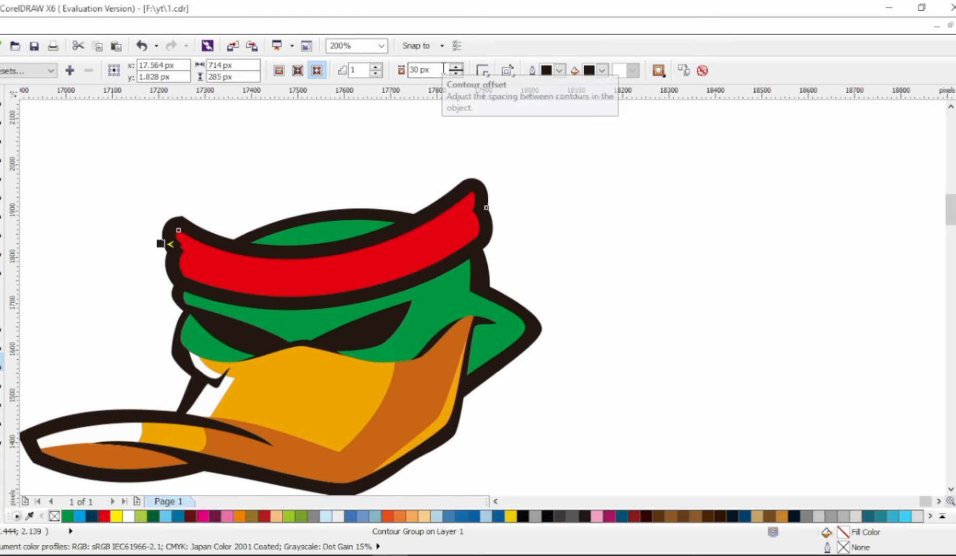
double_click(427, 70)
text(3)
key(Return)
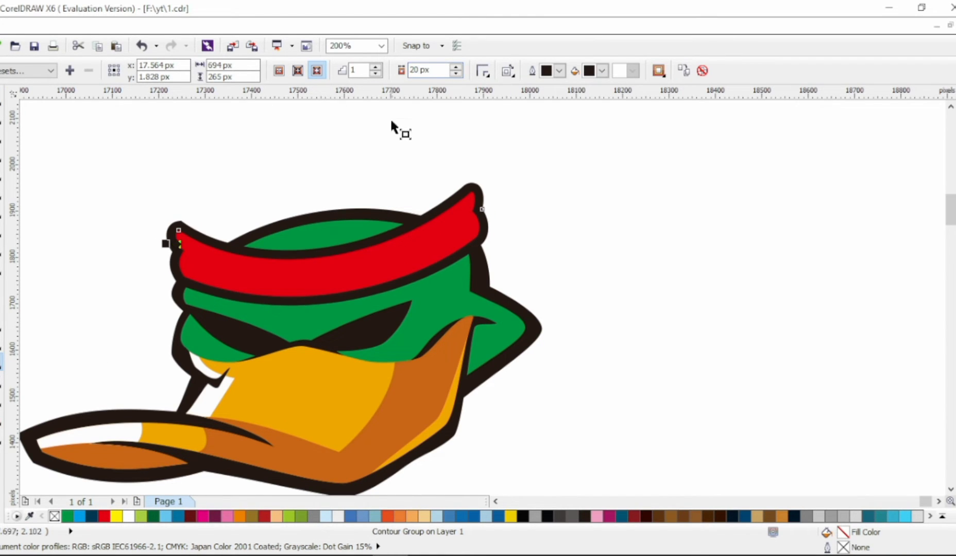
key(space)
click(516, 180)
Add a node beside the headband's left notch and pull the notch inward into a long, pointed, curved black fold
scroll(290, 227, up, 1)
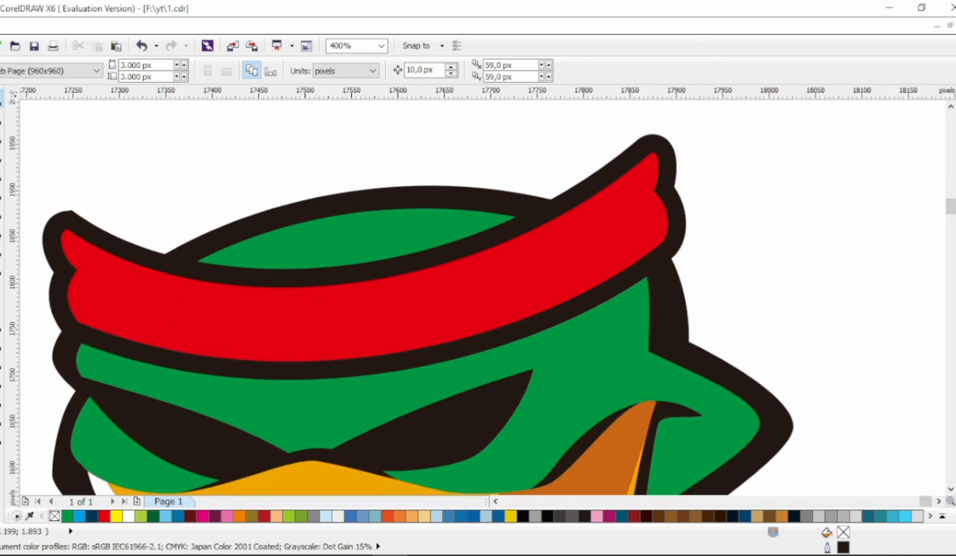
key(F10)
click(77, 271)
click(140, 70)
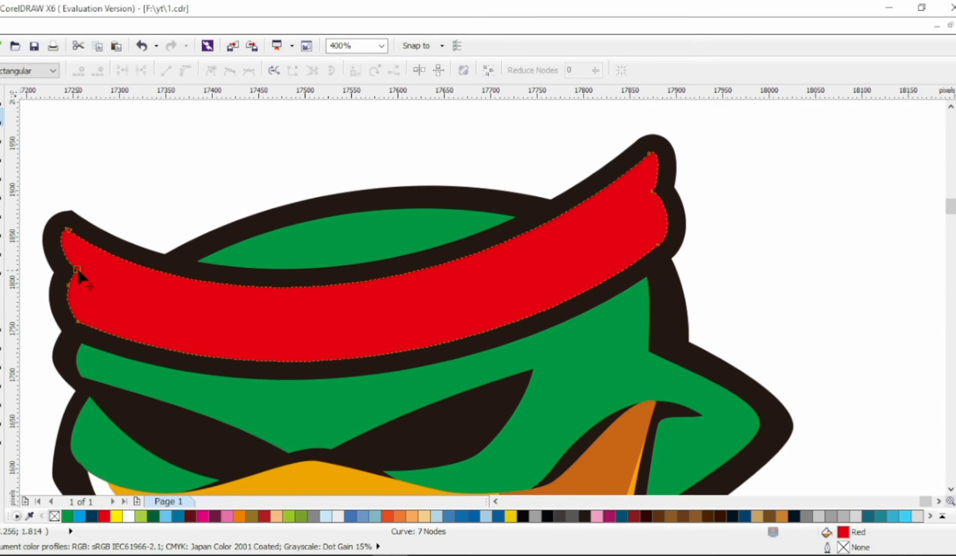
drag(77, 267, 75, 292)
click(69, 284)
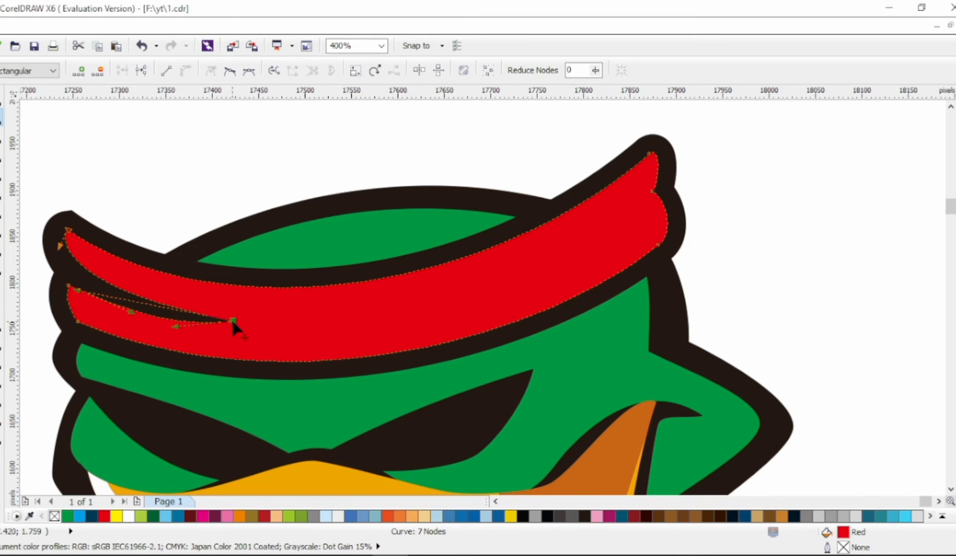
drag(232, 316, 228, 322)
Add a node near the headband's right notch and pull the notch inward into a pointed, curved black fold
double_click(665, 217)
drag(665, 218, 529, 282)
key(ctrl+z)
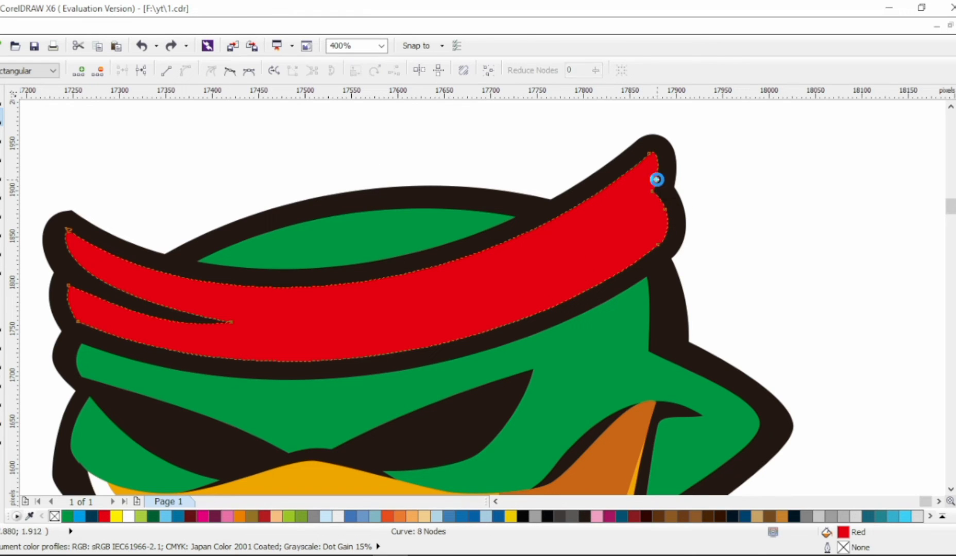
drag(656, 180, 590, 275)
scroll(590, 275, down, 2)
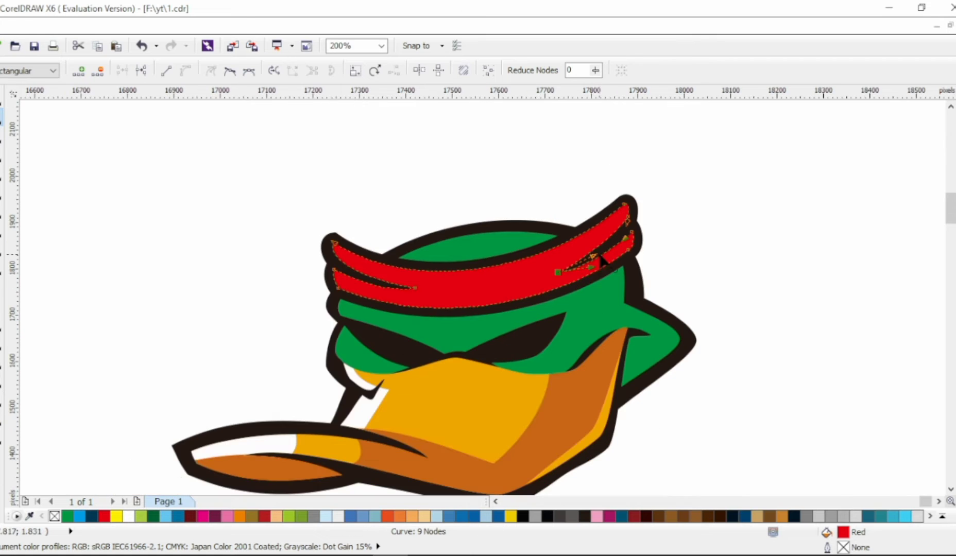
Refine the curved edges and notch corner of the headband's right black fold by adjusting its nodes and handles
scroll(381, 280, up, 2)
drag(320, 260, 337, 265)
drag(418, 256, 482, 294)
scroll(292, 243, down, 2)
scroll(581, 226, up, 2)
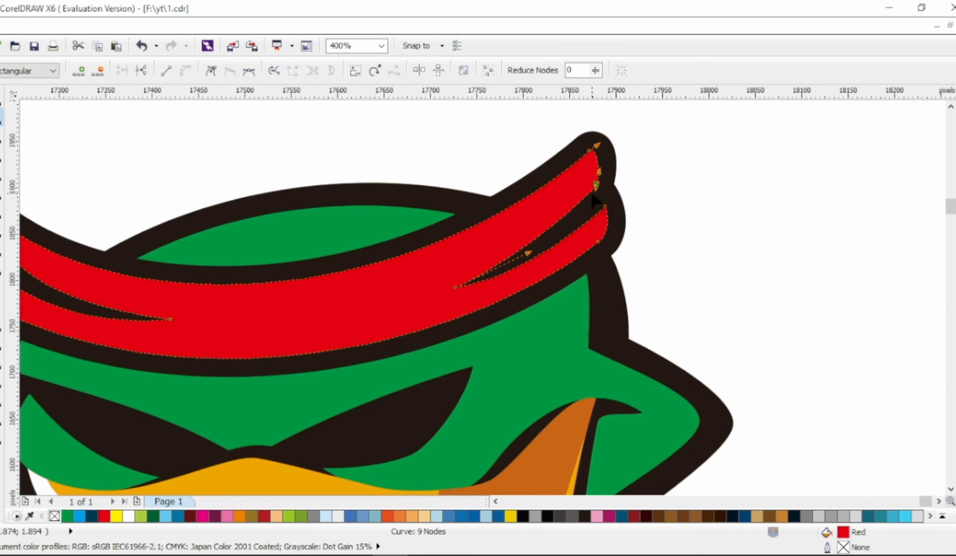
click(595, 211)
scroll(596, 211, down, 2)
scroll(541, 247, right, 1)
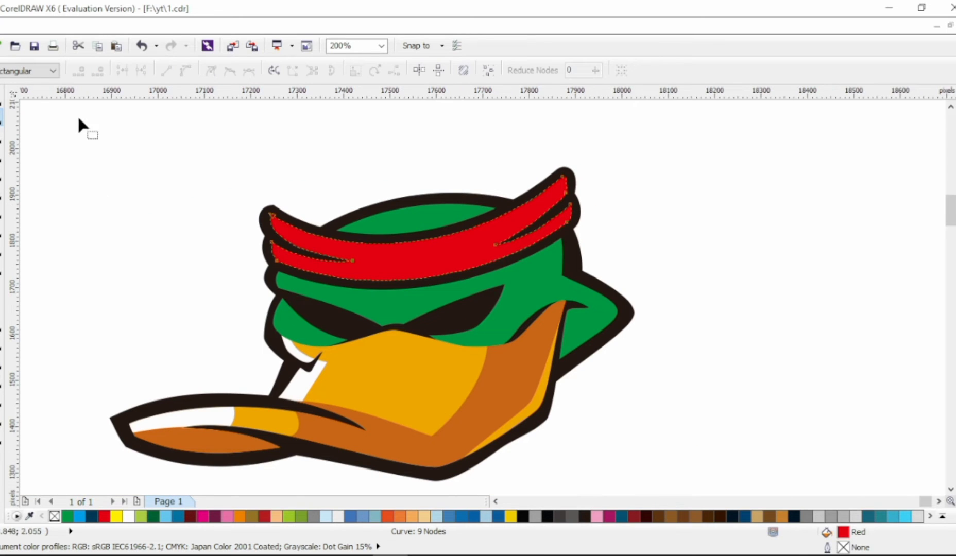
Scale the headband and its black contour to about 670 px wide and rotate them to 358.1 degrees so they fit the head
key(space)
drag(235, 149, 696, 315)
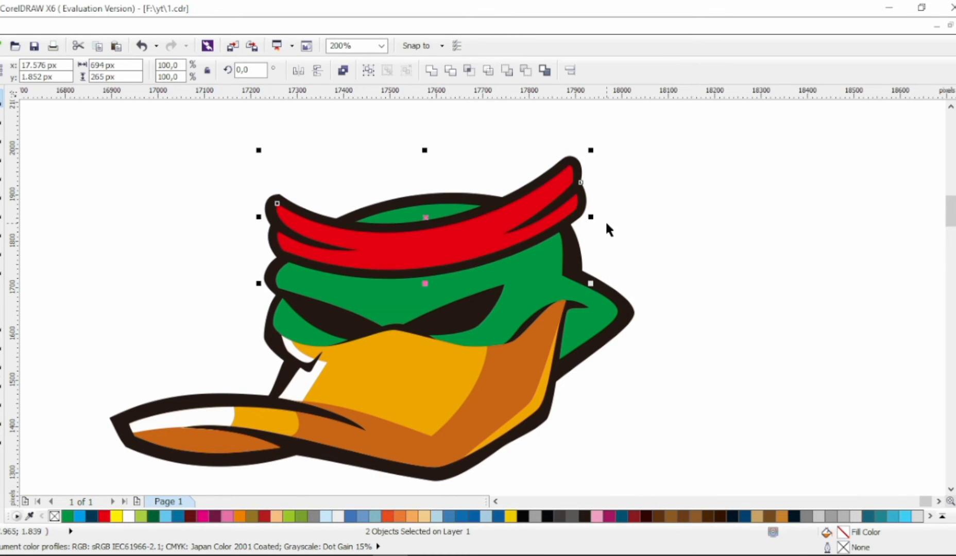
drag(587, 217, 580, 224)
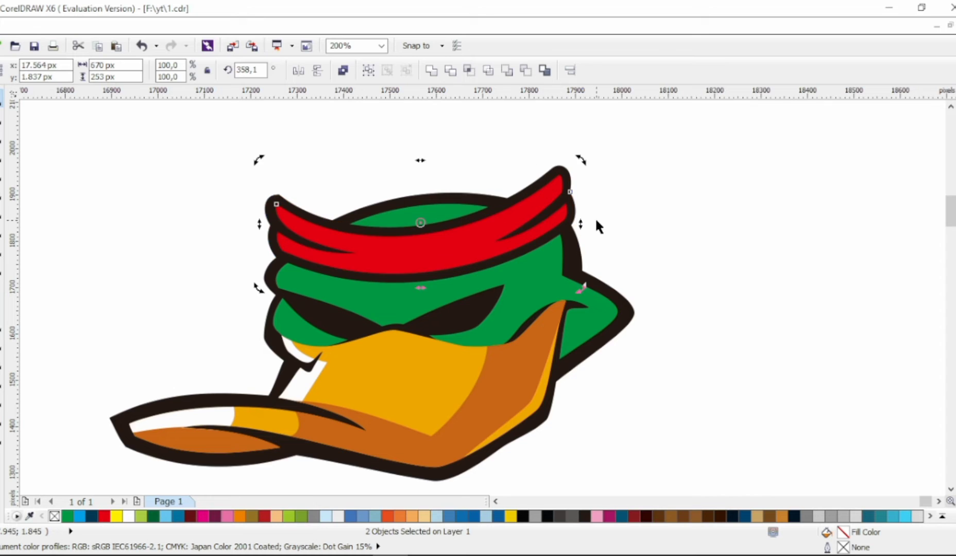
key(Escape)
Draw a closed angular brow outline below the headband, with two side arms and a stem reaching the bill between the eyes
scroll(452, 274, up, 2)
key(space)
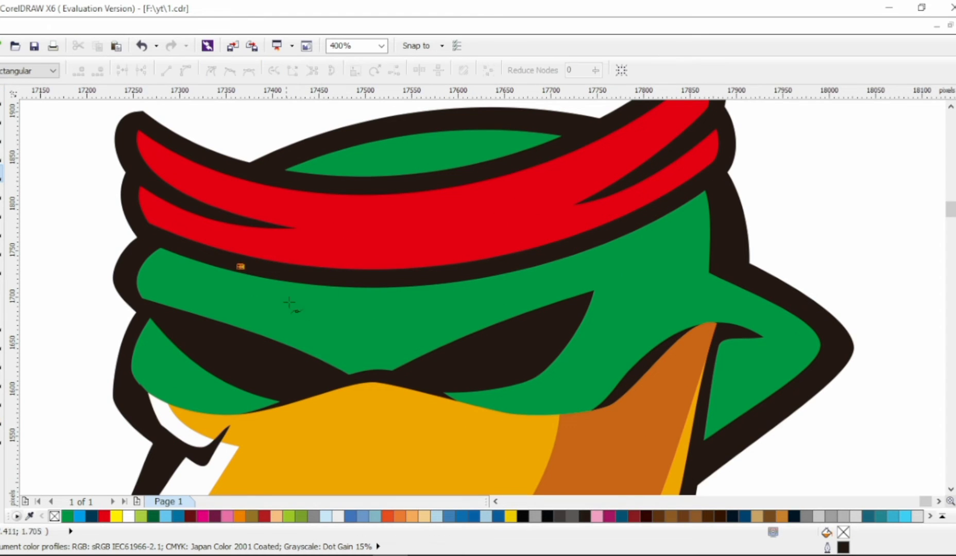
click(365, 314)
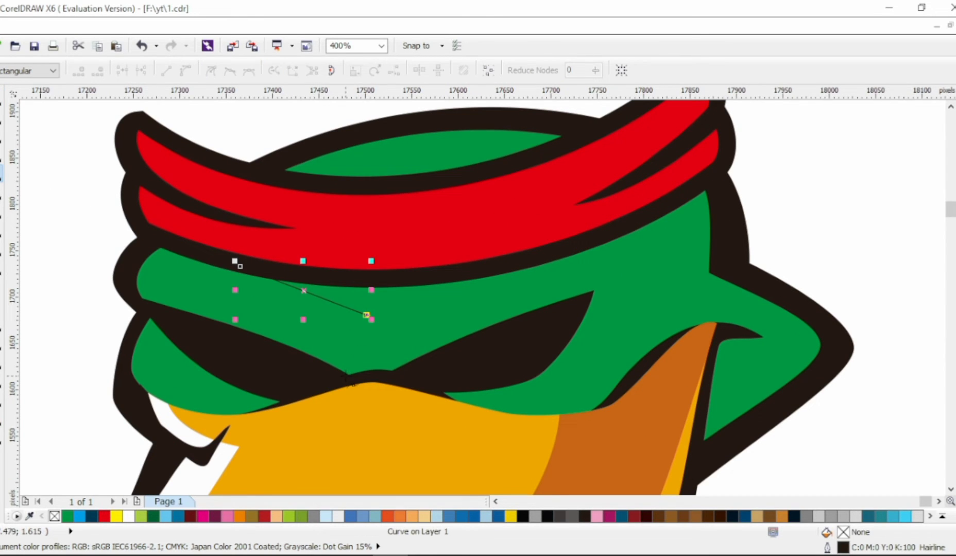
click(401, 380)
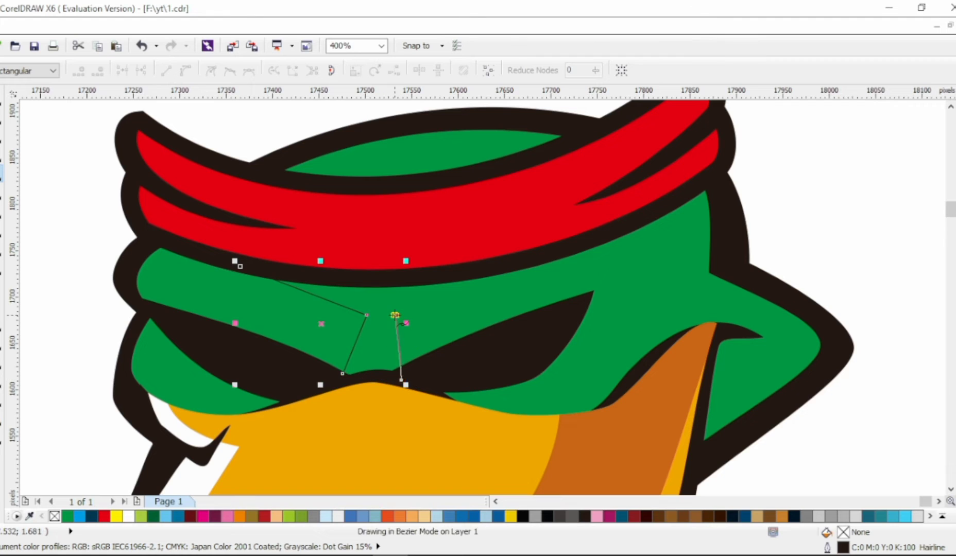
click(570, 249)
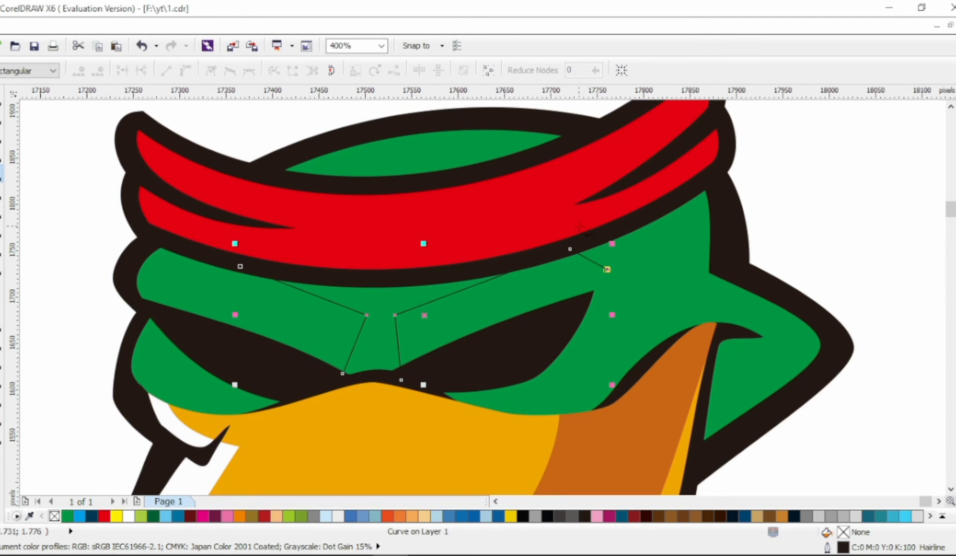
double_click(394, 285)
key(F10)
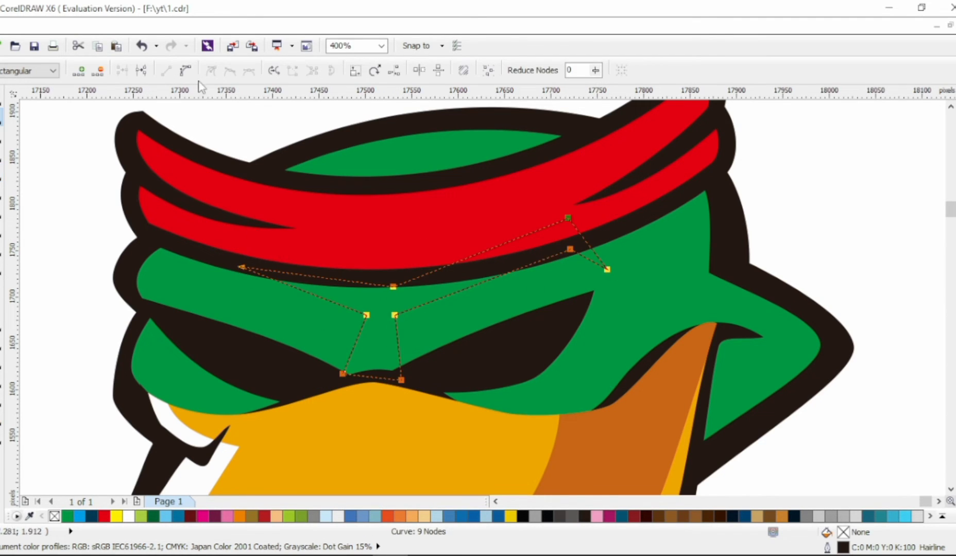
Convert the brow outline to curves, bend its stem and right end smoothly, and fill it with black
drag(359, 346, 379, 334)
key(ctrl+a)
click(230, 70)
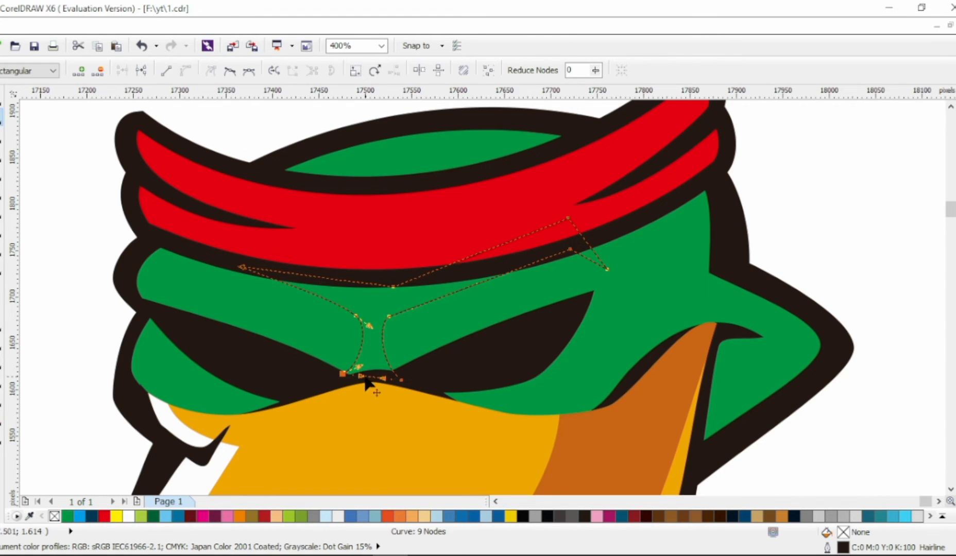
drag(364, 377, 379, 365)
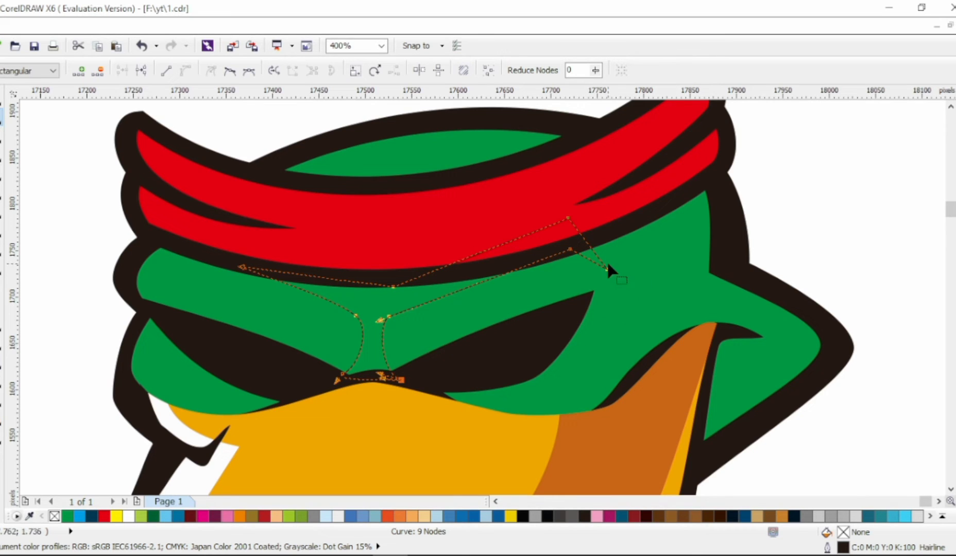
mouse_move(607, 267)
mouse_down()
mouse_move(590, 264)
mouse_move(598, 250)
mouse_up()
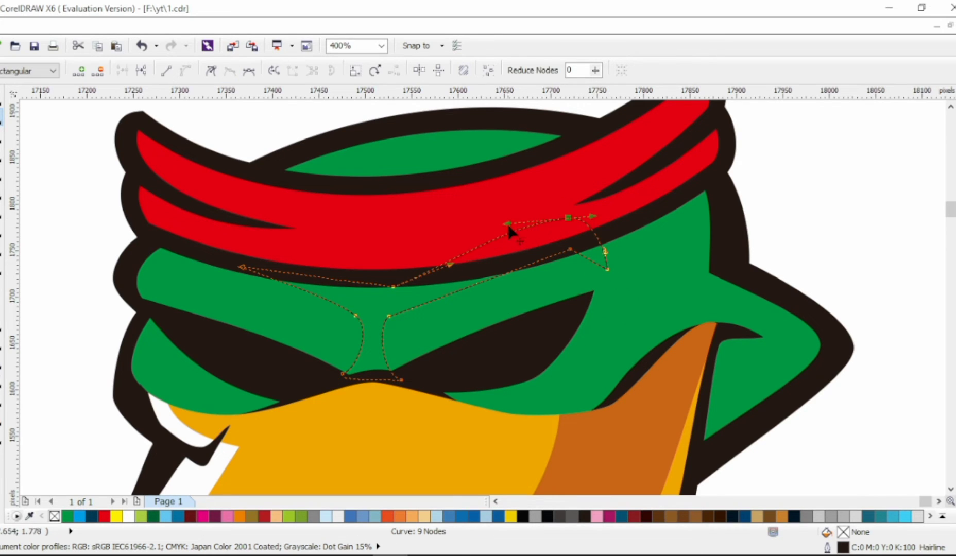
click(569, 250)
drag(515, 238, 549, 215)
drag(448, 262, 449, 264)
key(space)
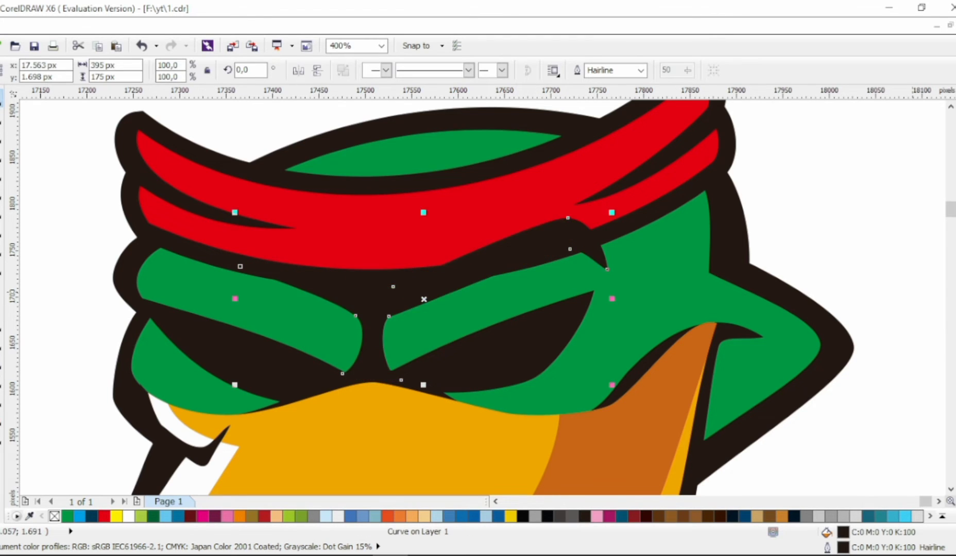
Add nodes to the headband's black contour above the right eye and pull its lower edge up into a rounded brow peak
key(Escape)
scroll(773, 195, down, 2)
click(633, 239)
scroll(633, 240, up, 1)
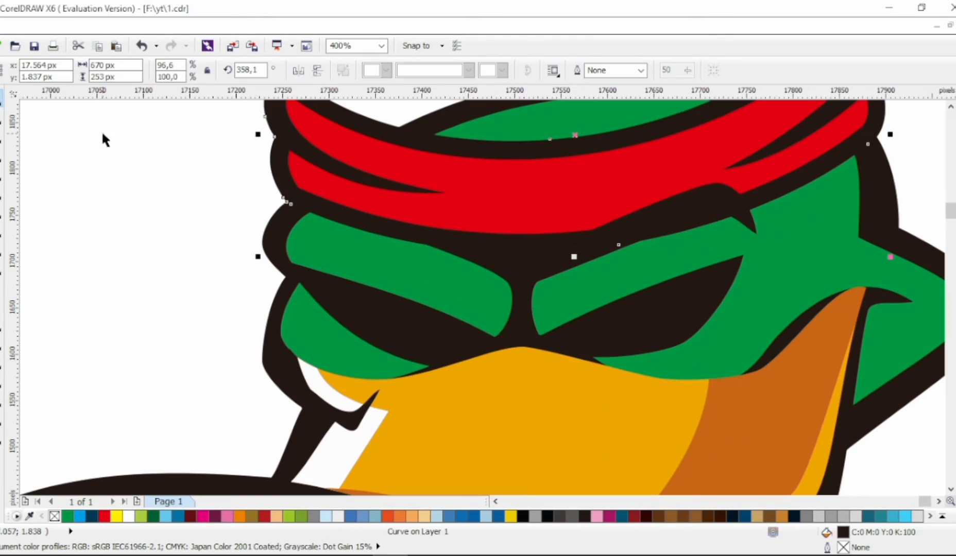
key(space)
double_click(735, 215)
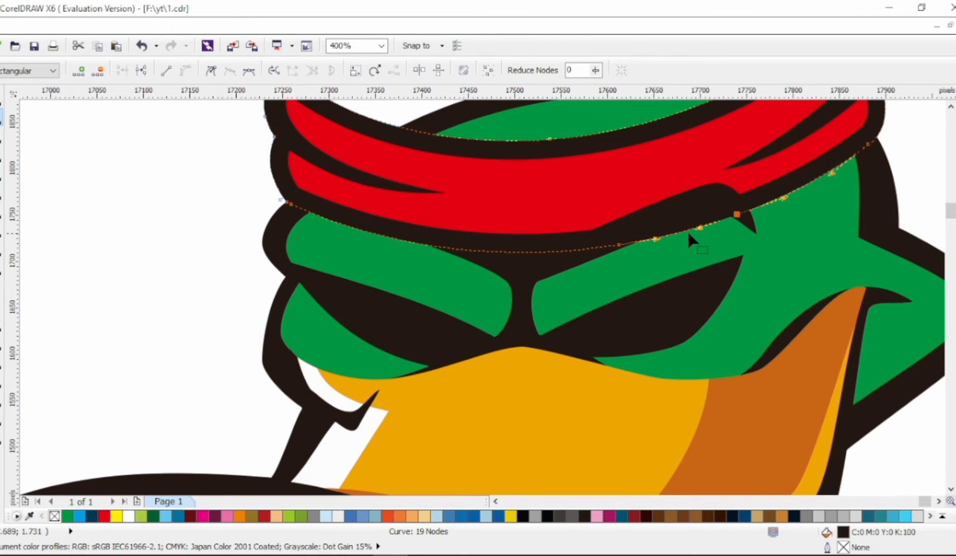
drag(591, 181, 783, 272)
double_click(669, 235)
drag(669, 235, 697, 200)
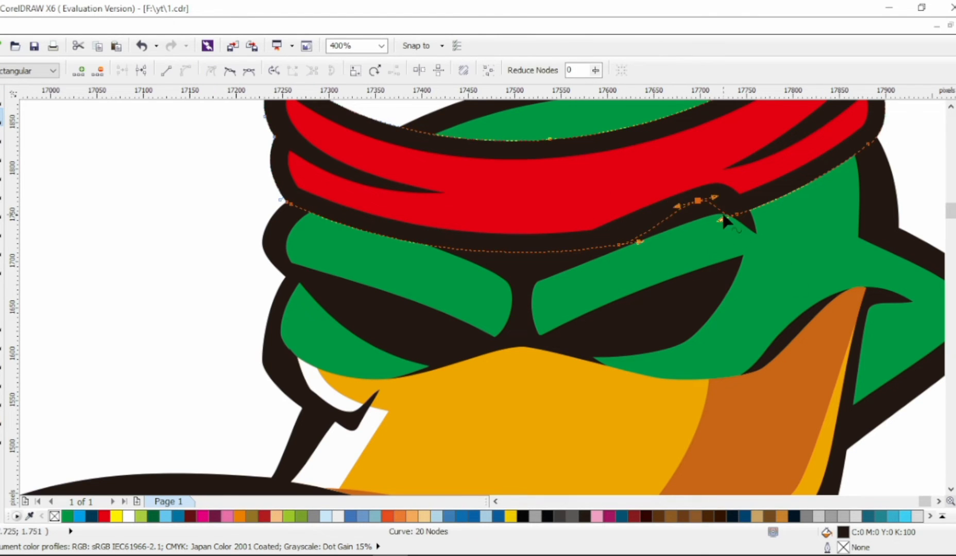
mouse_move(605, 234)
mouse_down()
mouse_move(645, 254)
mouse_move(639, 231)
mouse_up()
click(211, 189)
scroll(212, 189, down, 2)
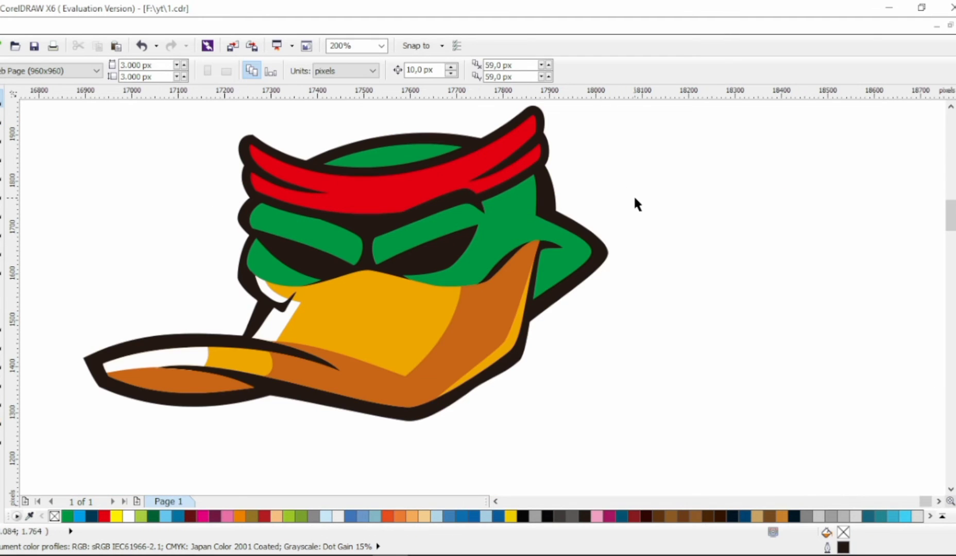
Add a node at the right eye's outer corner in the green head shape and pull it into a small, pointed, curved tip
scroll(414, 223, up, 2)
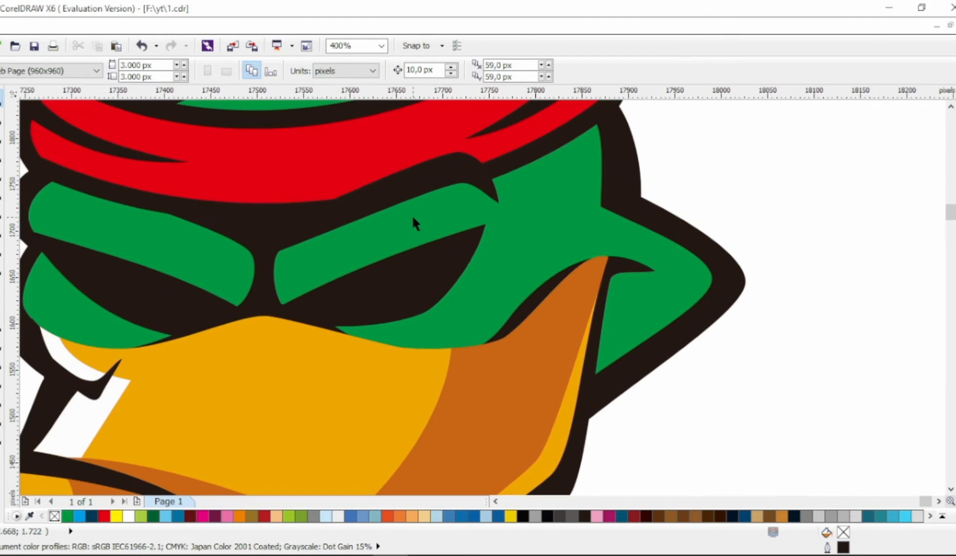
click(393, 262)
key(F10)
drag(463, 215, 499, 247)
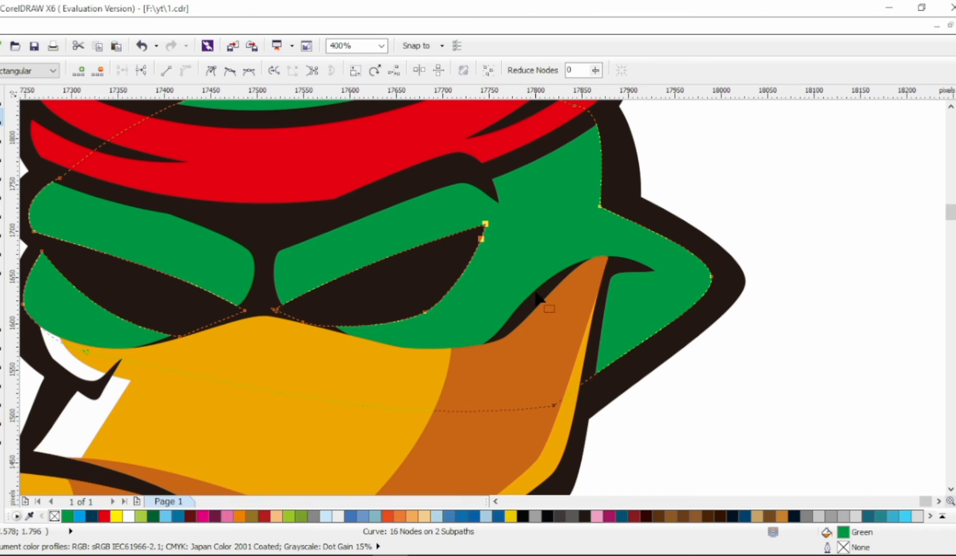
click(535, 296)
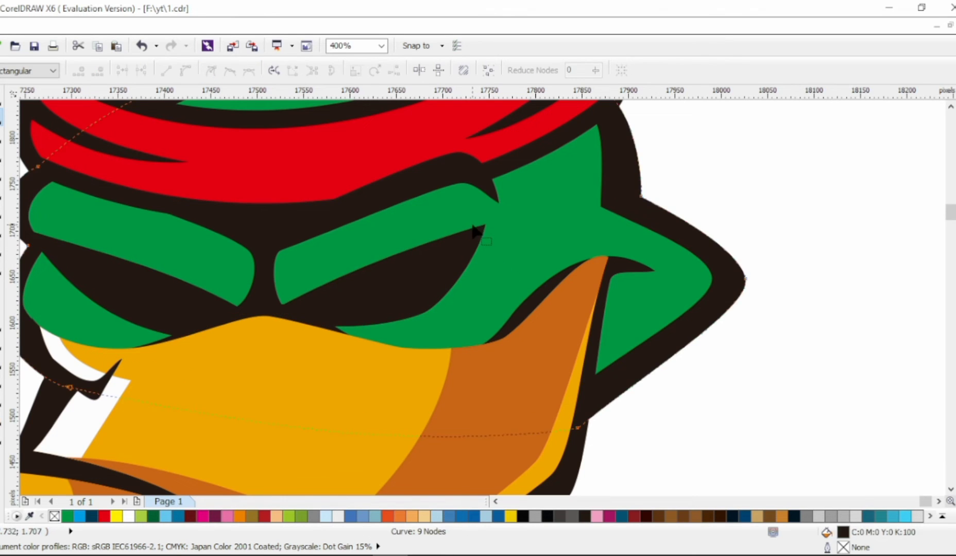
double_click(480, 237)
drag(504, 233, 469, 226)
scroll(508, 246, up, 2)
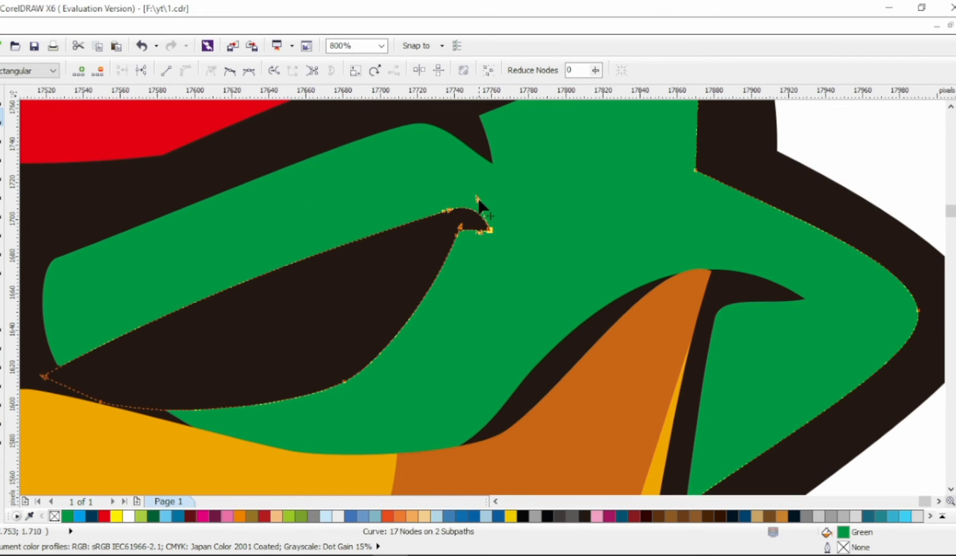
scroll(530, 216, down, 2)
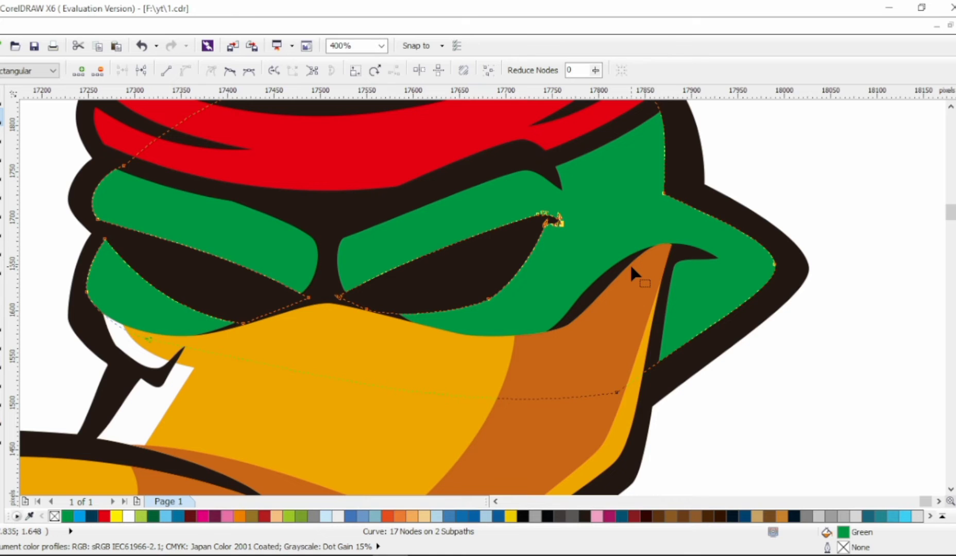
Draw a closed pointed outline rising from the bill's right corner across the green cheek to the notch at the head's back
click(625, 271)
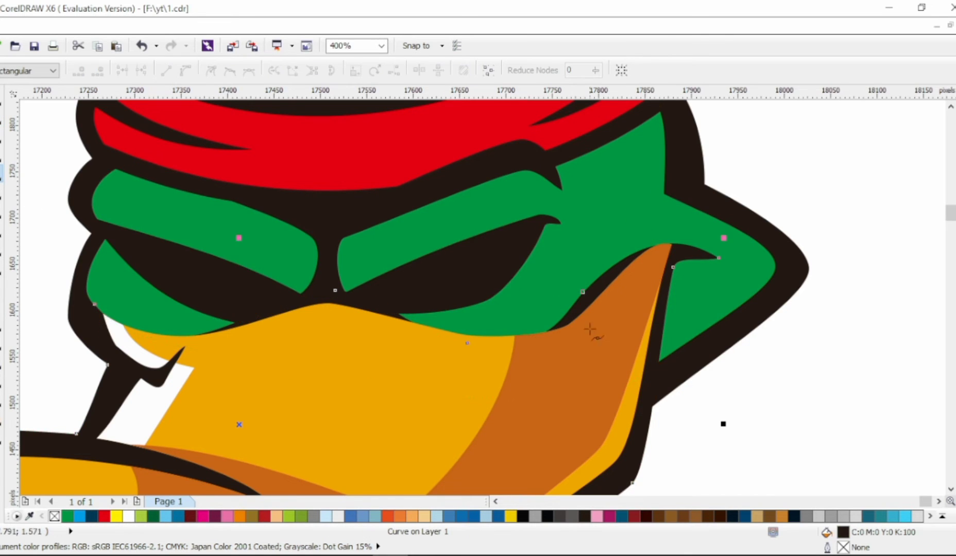
click(570, 319)
click(637, 170)
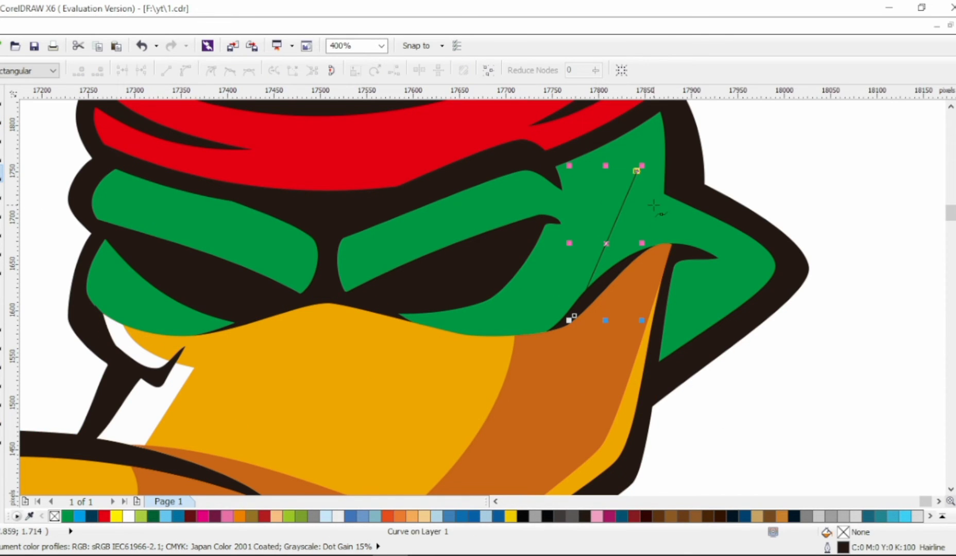
click(658, 215)
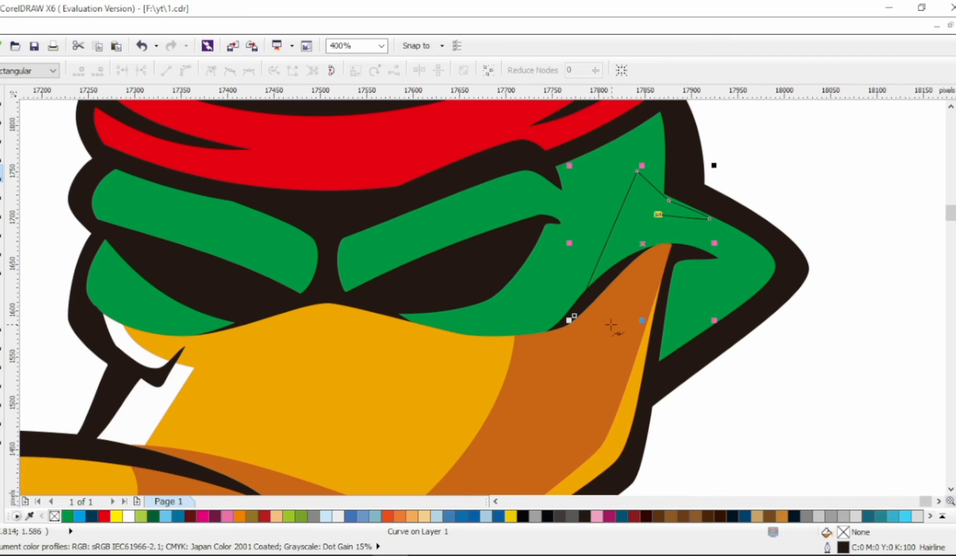
click(571, 317)
Curve the corners of the pointed cheek outline and trim it out of the green head to leave a black crease
drag(637, 170, 649, 163)
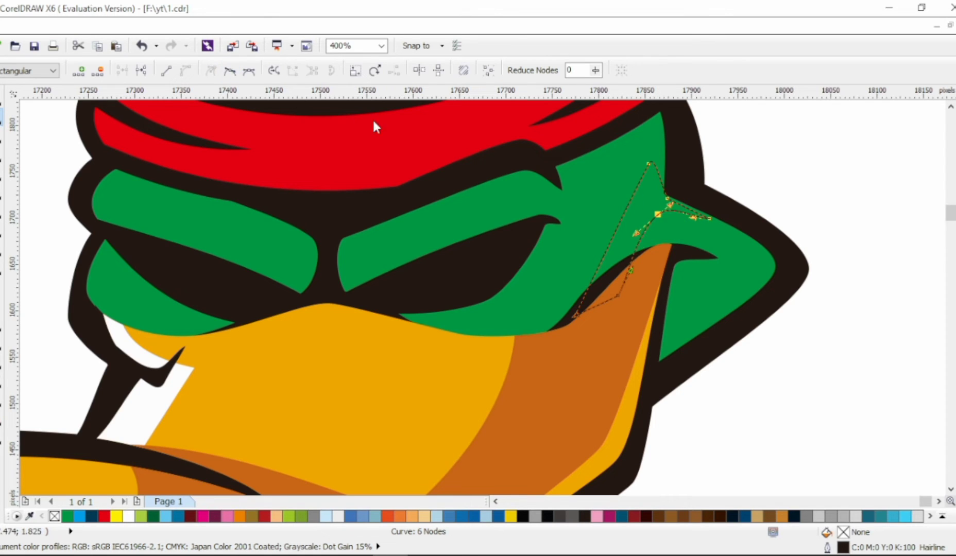
drag(637, 233, 693, 212)
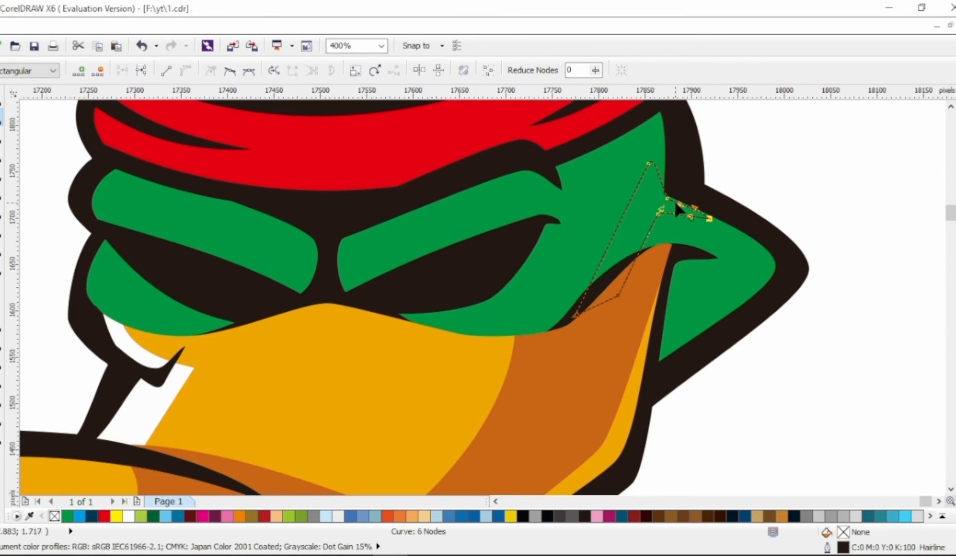
click(4, 117)
shift+click(685, 157)
click(746, 201)
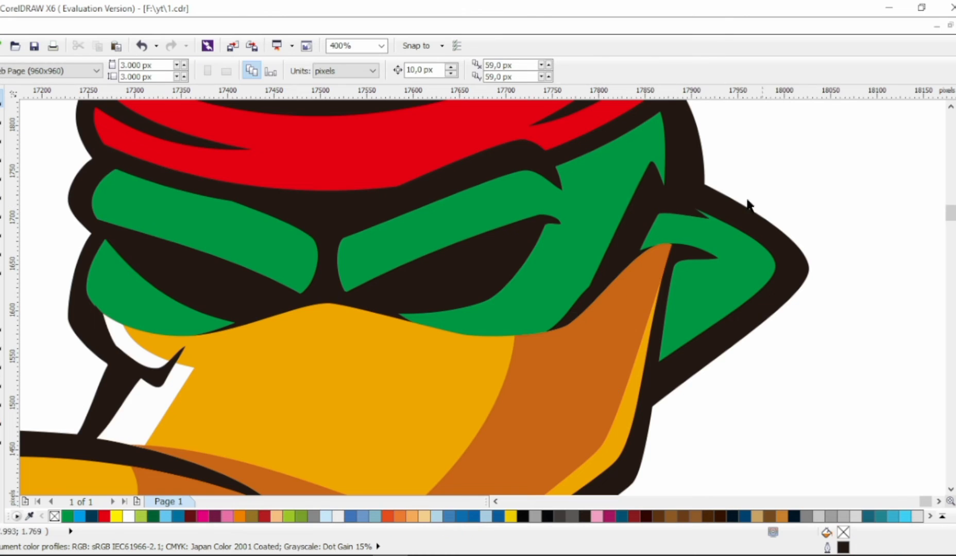
Inspect the trimmed green head shape and review the whole mascot
scroll(754, 204, down, 2)
scroll(754, 204, up, 1)
key(F10)
click(580, 307)
scroll(580, 307, up, 1)
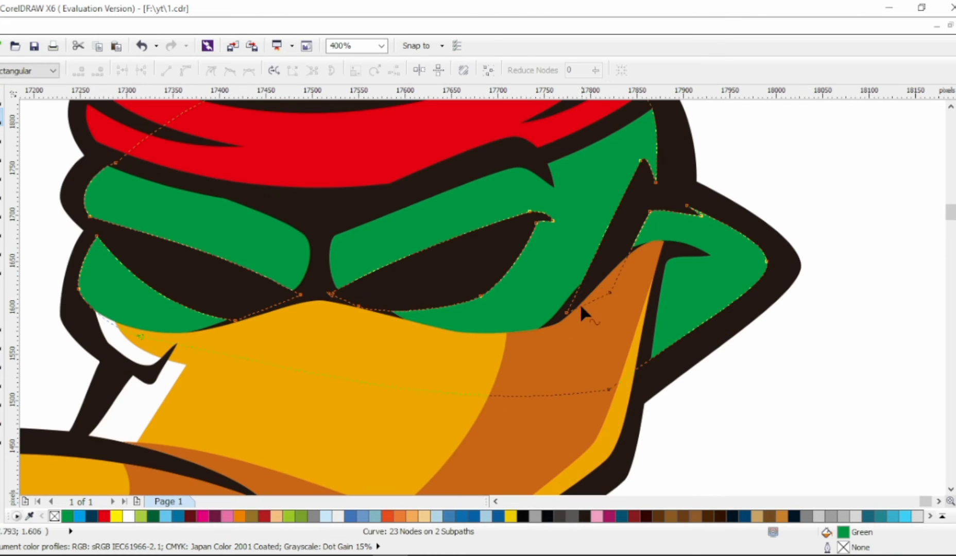
key(space)
key(F3)
key(F3)
click(642, 180)
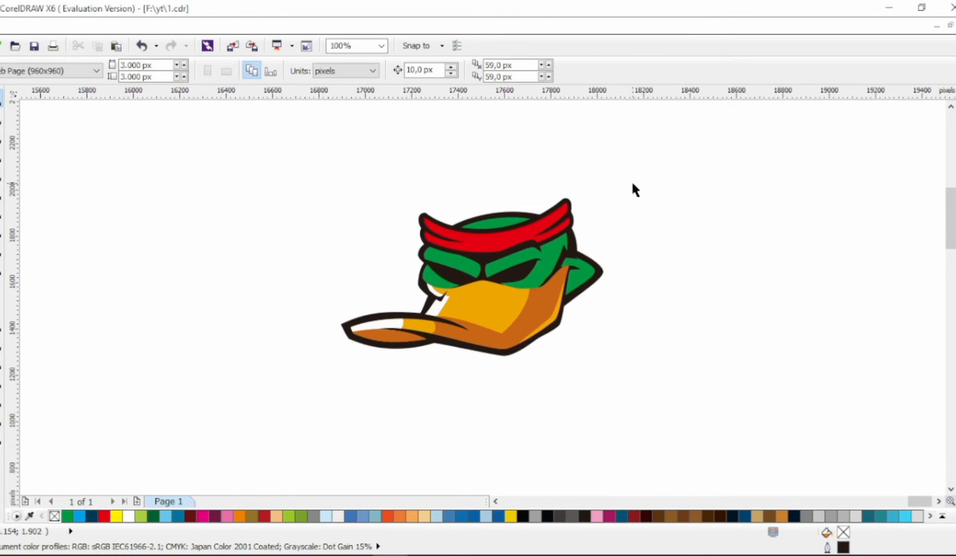
Draw an ellipse about 586 by 309 px over the crown, trim it from the head shapes above the headband, and delete it
scroll(633, 190, up, 1)
key(F7)
mouse_move(207, 148)
mouse_down()
mouse_move(515, 257)
mouse_move(488, 302)
mouse_up()
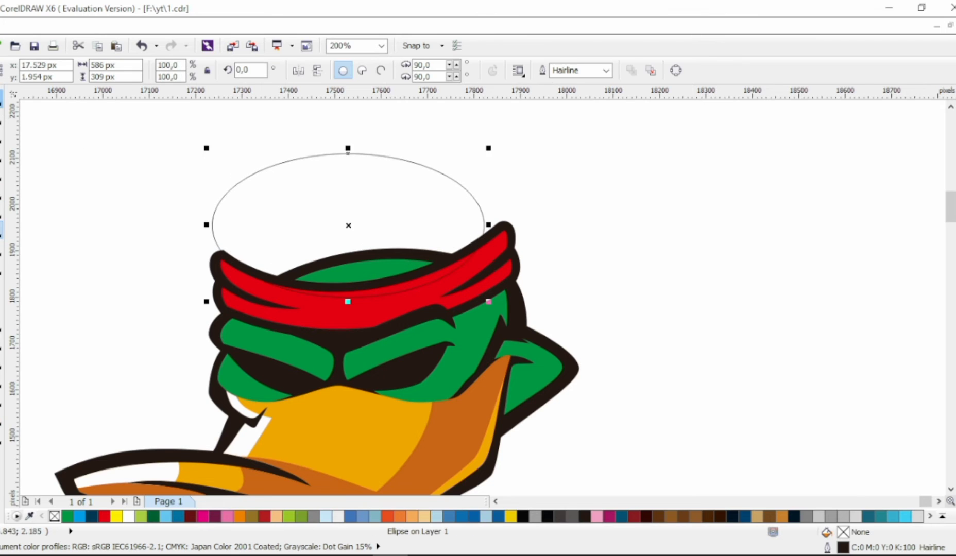
shift+click(550, 342)
click(452, 70)
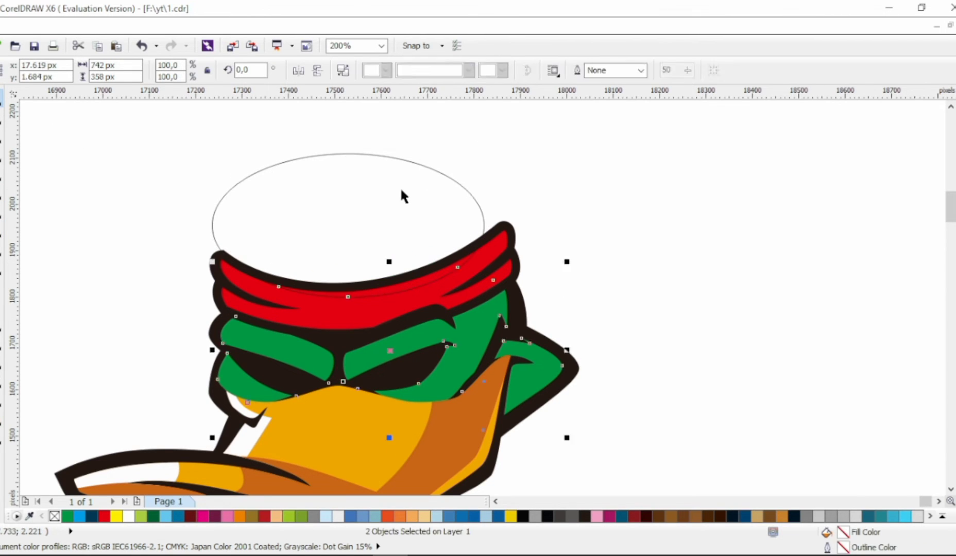
key(Delete)
Draw a closed, straight-sided outline above the headband with three jagged points between the band's two upper ends
key(F5)
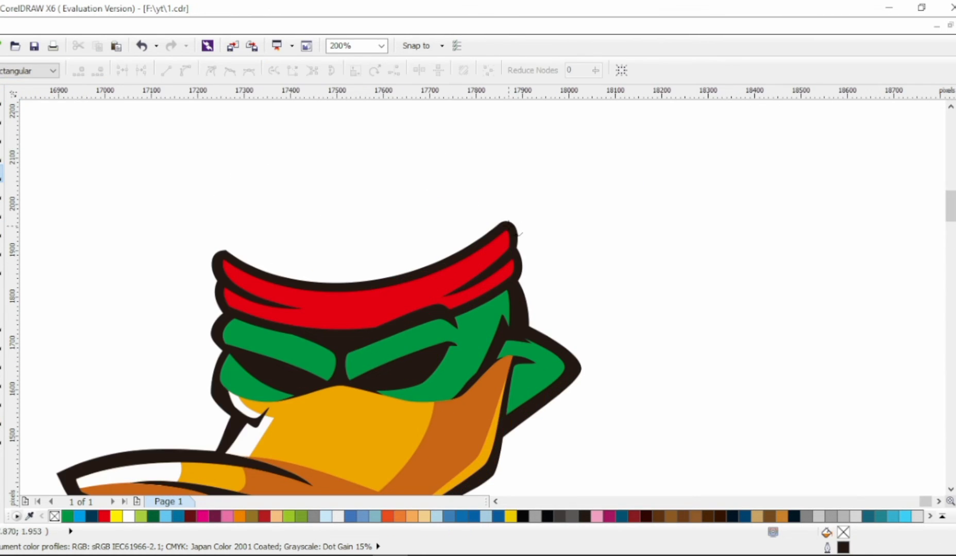
click(510, 225)
scroll(509, 225, up, 1)
scroll(345, 118, up, 1)
double_click(323, 124)
double_click(331, 150)
click(161, 193)
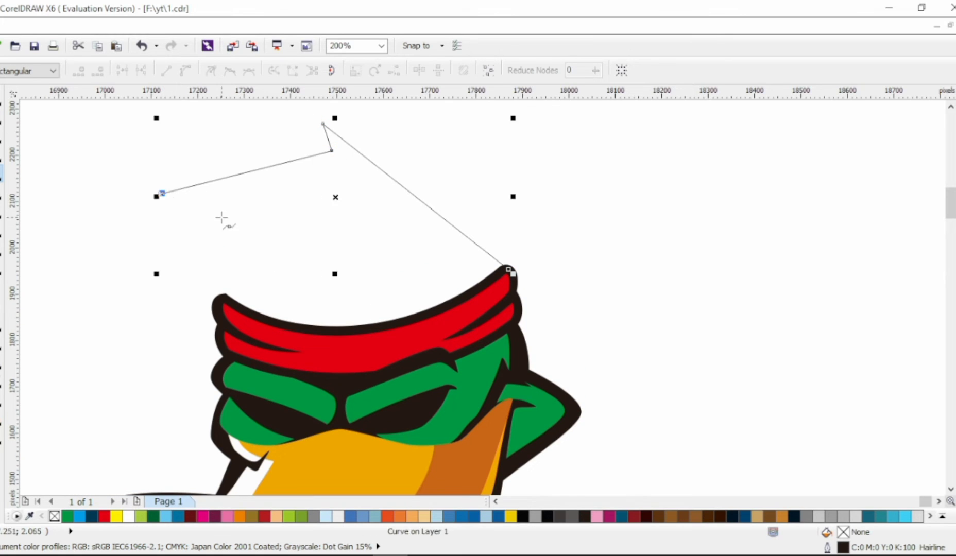
double_click(222, 217)
double_click(148, 335)
double_click(223, 298)
click(508, 269)
key(F10)
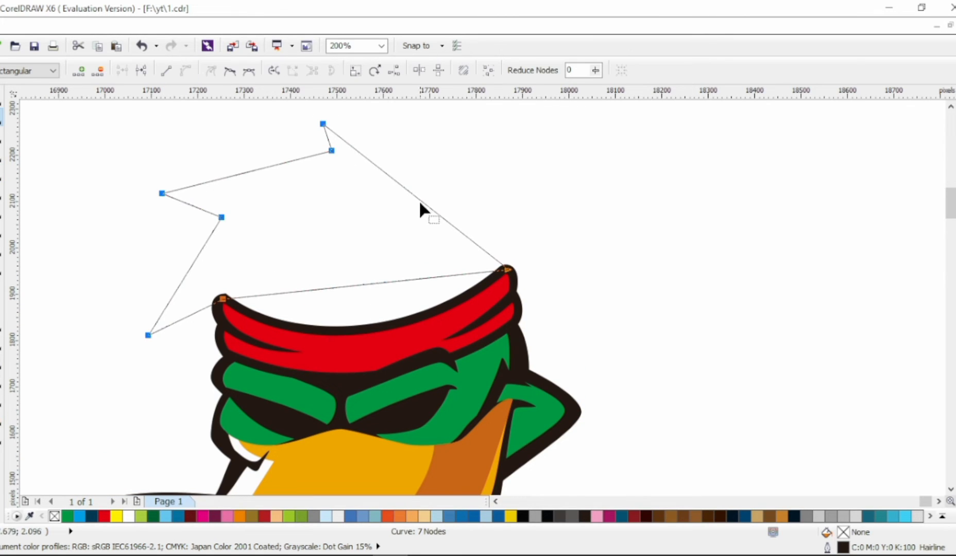
Bend the straight edges of the jagged crown outline into smooth arcs, shaping curved hair tufts along its top and side
drag(419, 201, 399, 123)
scroll(399, 124, up, 1)
drag(323, 131, 305, 136)
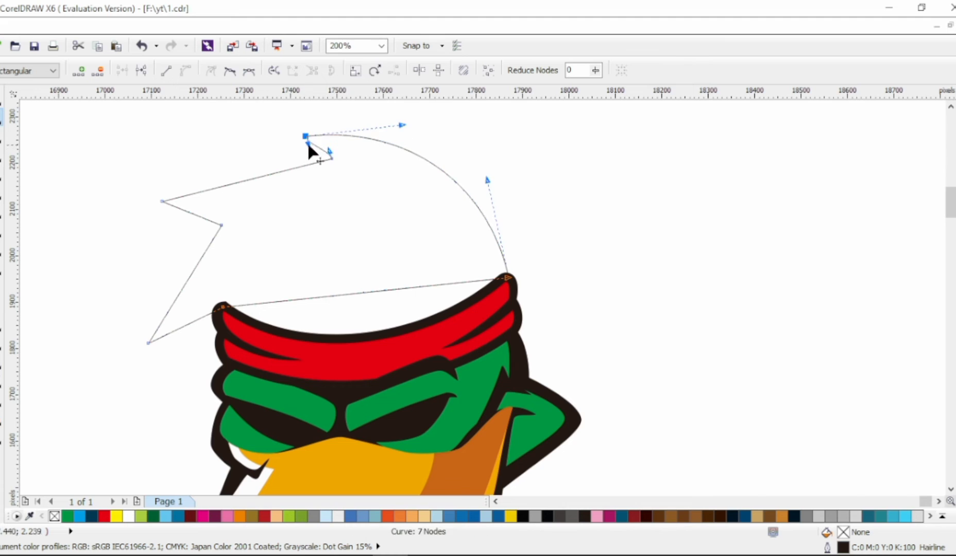
click(323, 140)
drag(293, 170, 254, 154)
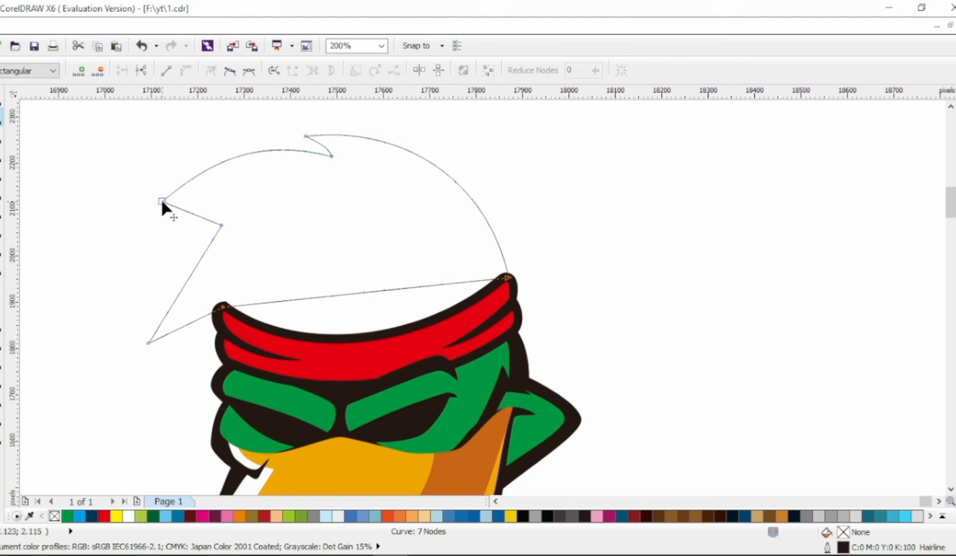
click(190, 214)
mouse_move(190, 214)
mouse_down()
mouse_move(211, 203)
mouse_move(167, 213)
mouse_move(202, 205)
mouse_up()
drag(184, 262, 170, 267)
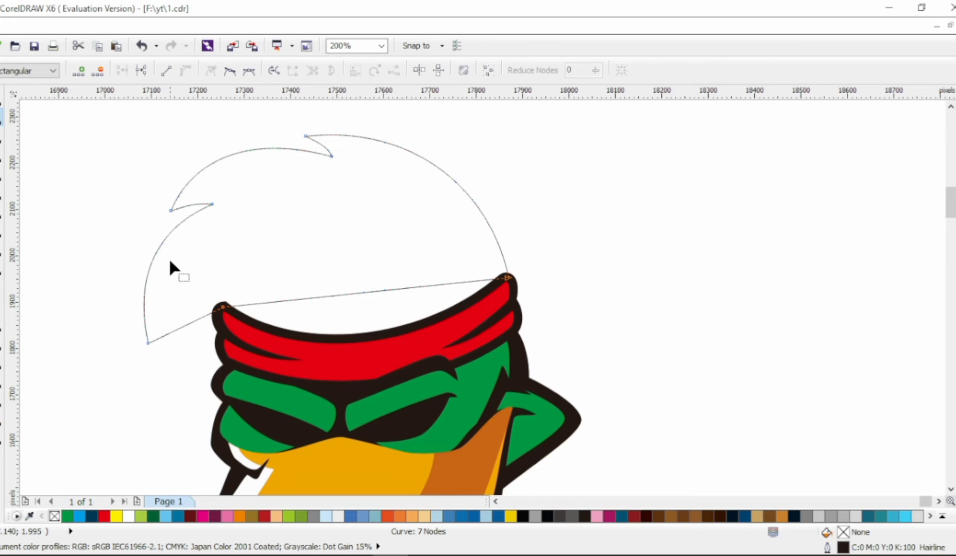
Move and curve the lowest hair tuft inward, and bow the outline's bottom edge down along the headband
click(177, 333)
drag(149, 343, 175, 348)
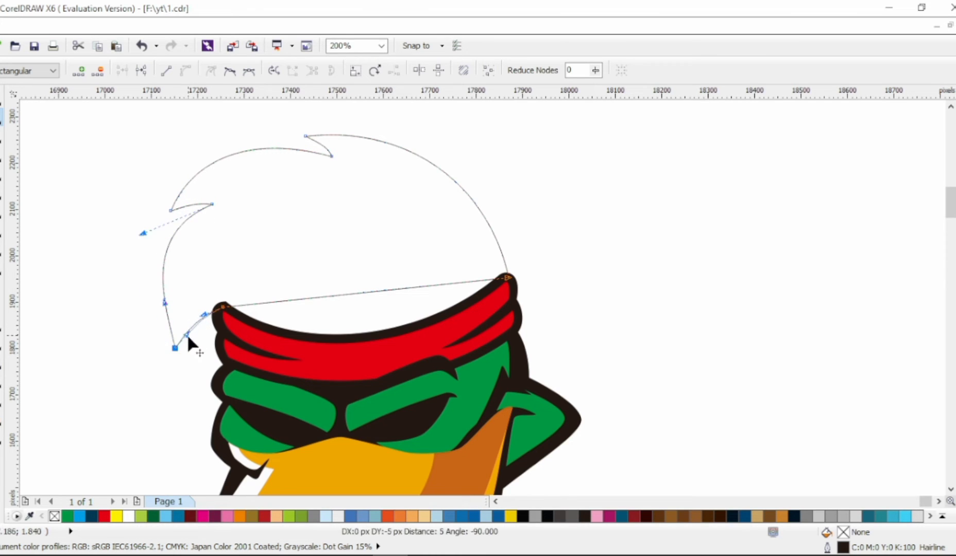
drag(223, 309, 154, 313)
drag(367, 301, 363, 355)
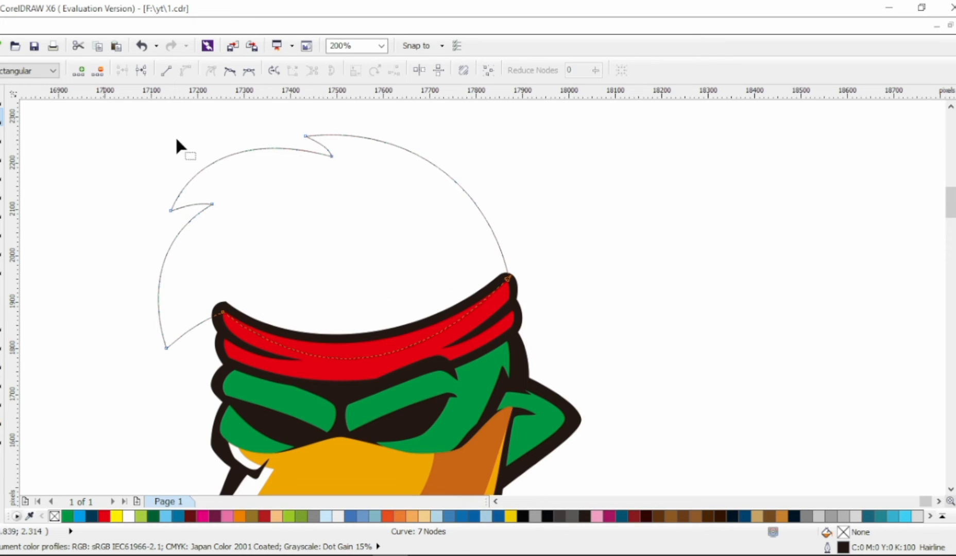
Refine the topmost tuft and upper arc, and fill the hair shape with solid black behind the red headband
drag(305, 136, 304, 128)
drag(273, 149, 272, 132)
key(space)
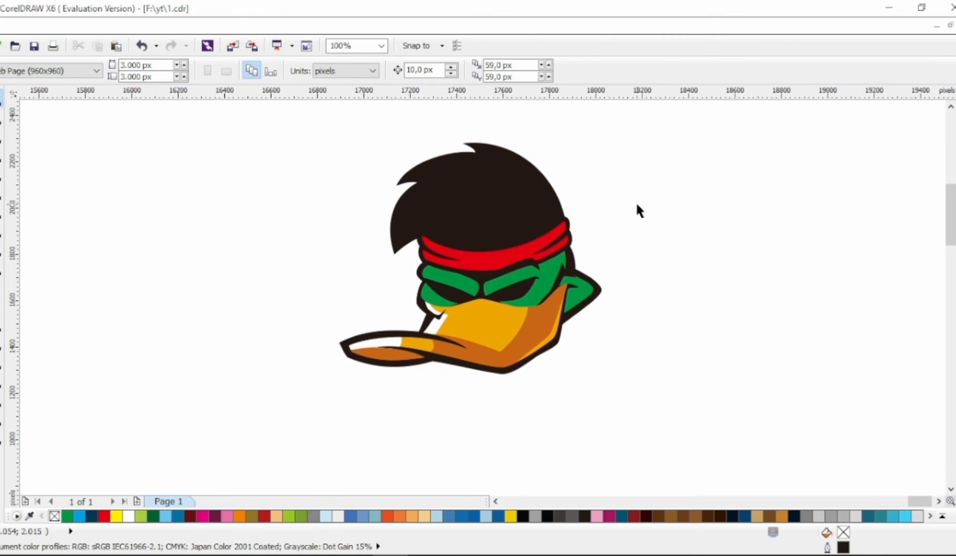
Smooth the yellow bill's upper edge between the eyes and lower its central peak slightly
click(508, 310)
scroll(488, 287, up, 2)
key(F10)
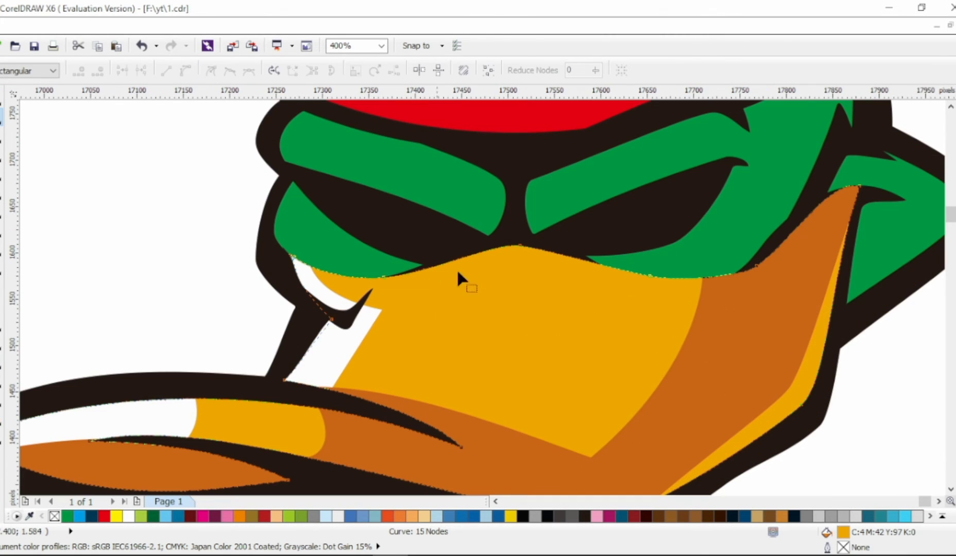
click(385, 277)
drag(521, 247, 522, 258)
scroll(522, 258, down, 2)
click(624, 236)
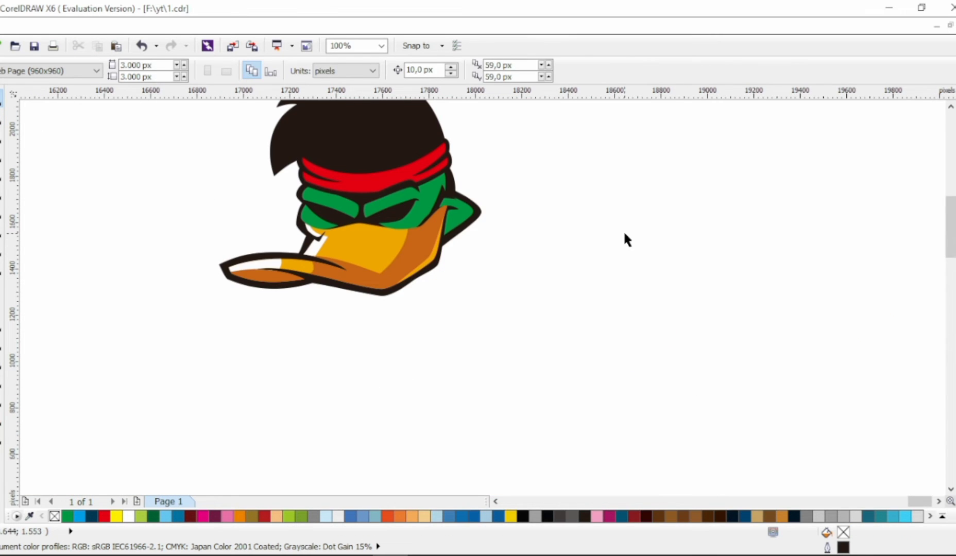
scroll(385, 172, up, 2)
click(377, 129)
scroll(376, 129, up, 1)
key(F10)
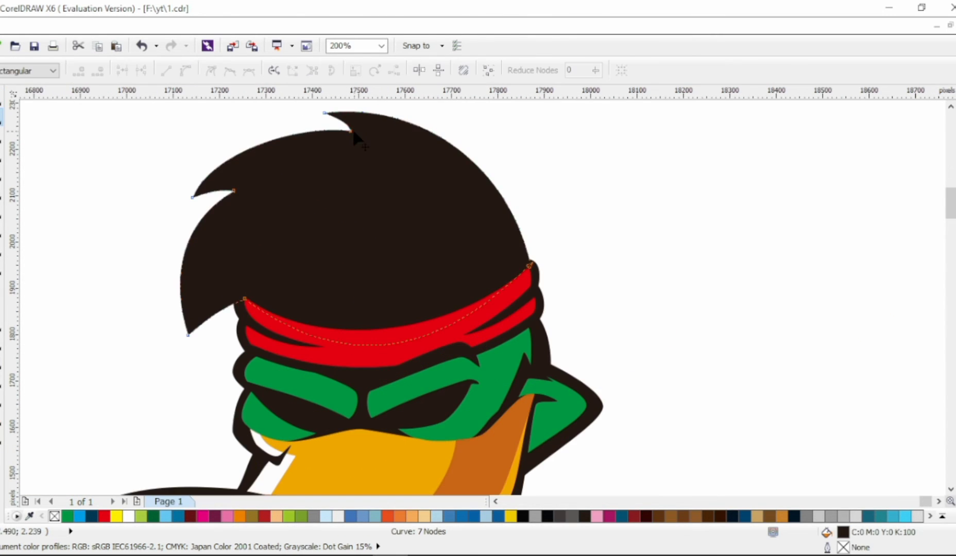
key(space)
click(122, 178)
scroll(71, 193, up, 1)
Draw a closed four-node streak outline near the back of the black hair and curve its outer edge
key(F10)
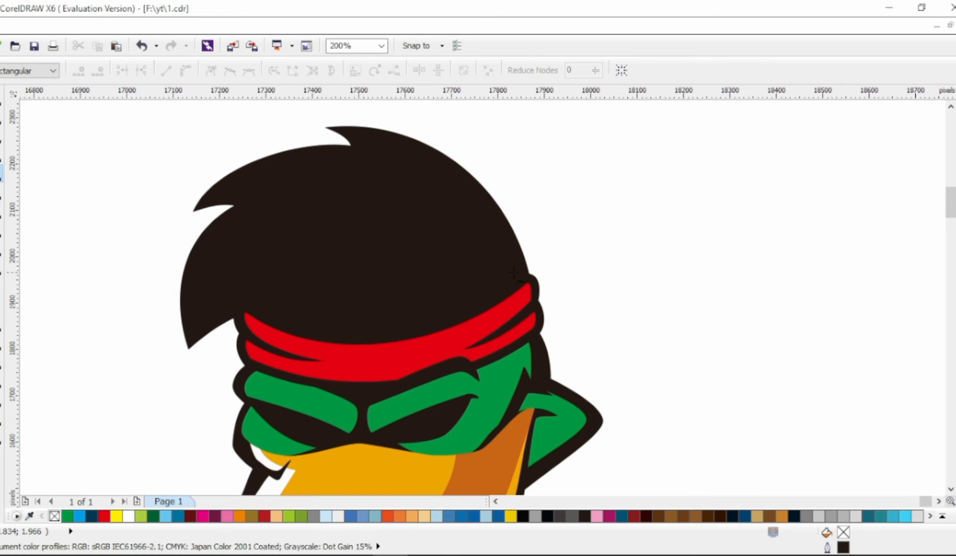
click(509, 264)
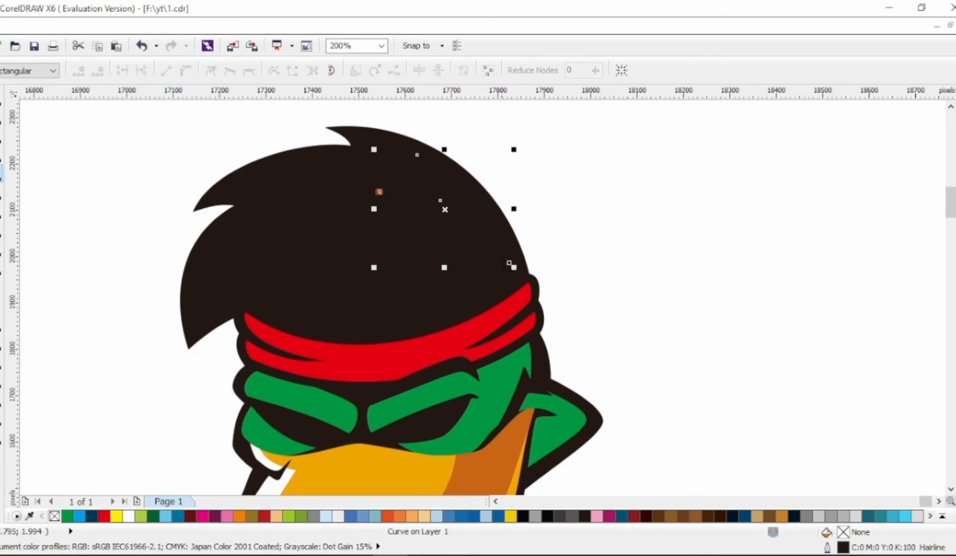
key(F10)
drag(509, 263, 474, 206)
click(417, 155)
drag(420, 159, 411, 159)
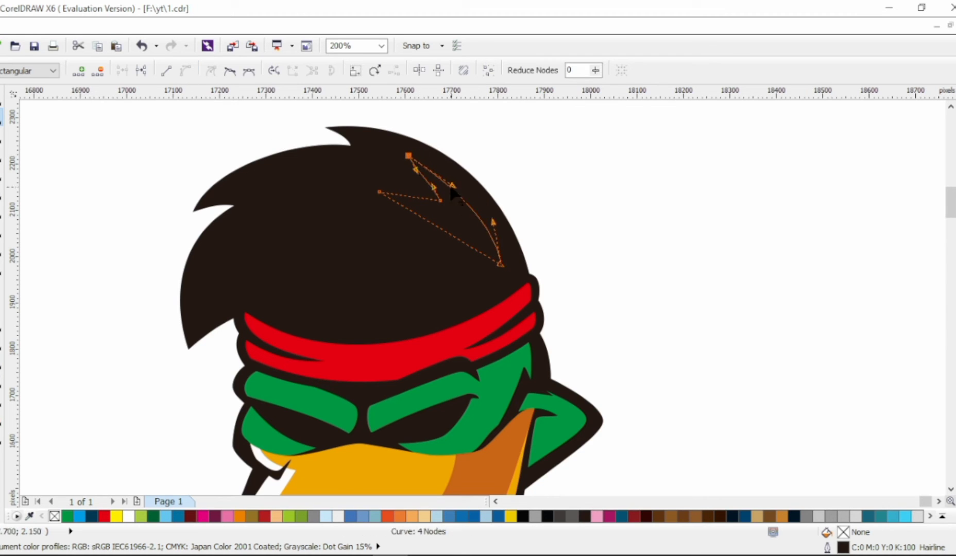
Extend the streak's inner tip toward the front, curve its remaining edges, and fill it dark green without an outline
drag(441, 201, 359, 183)
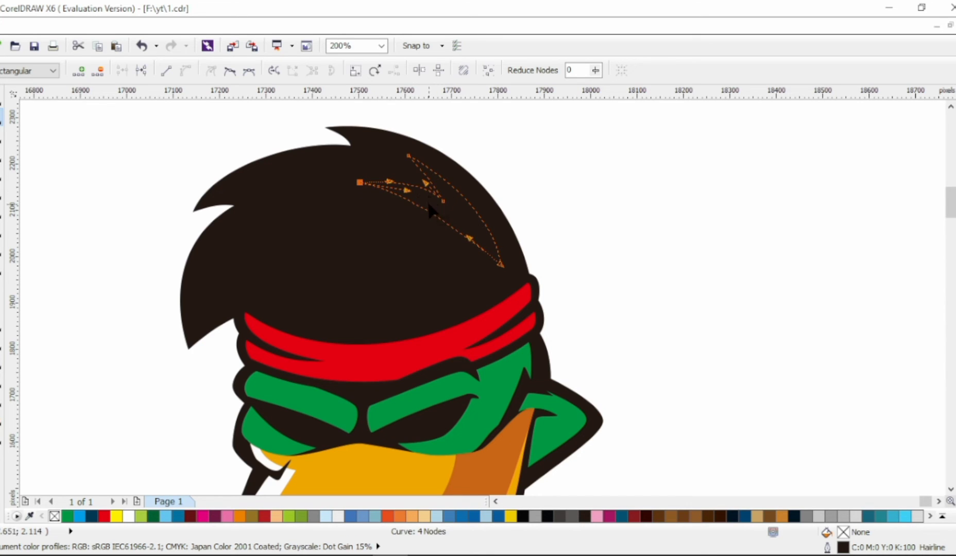
click(2, 98)
click(152, 516)
click(80, 480)
scroll(157, 189, left, 1)
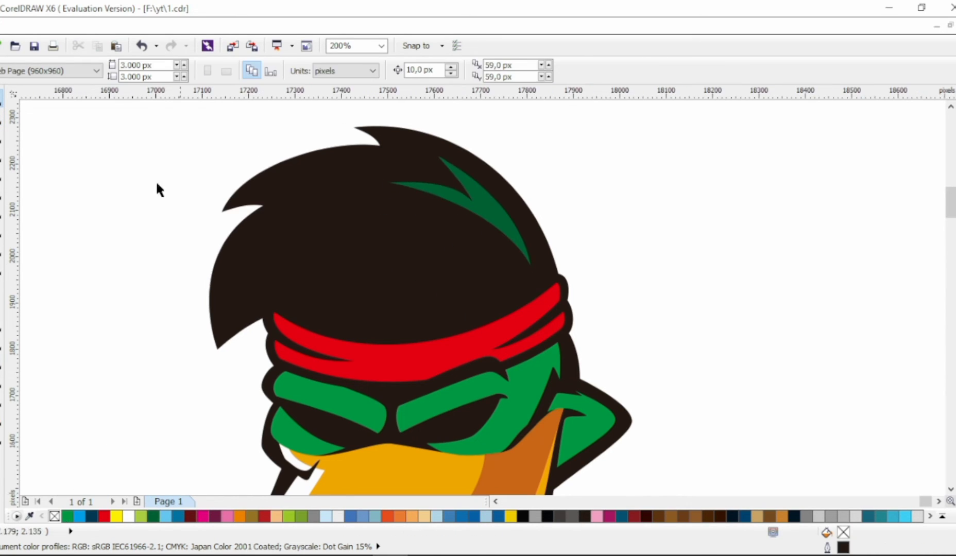
Draw a thin, pointed crescent streak about 392 by 112 px in the hair in front of the dark green one
click(2, 174)
click(366, 210)
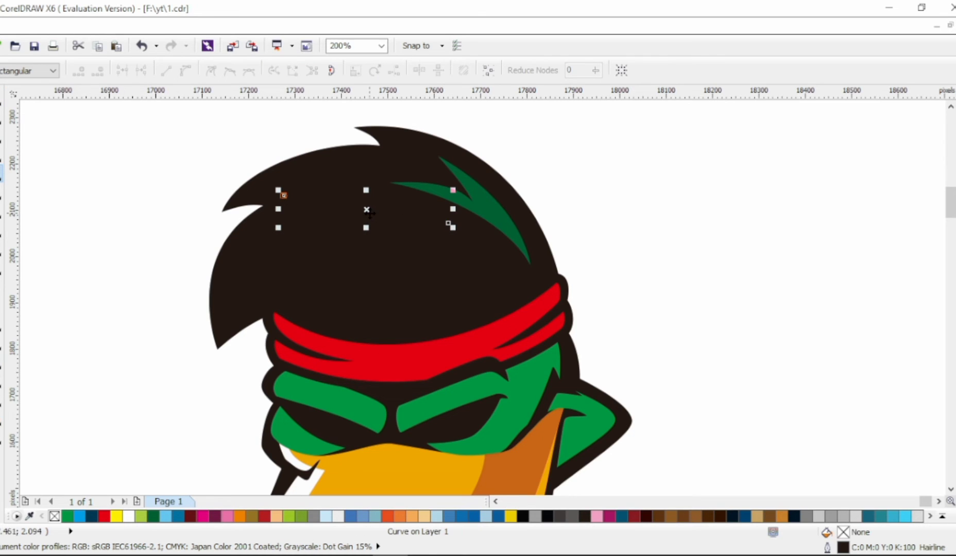
click(448, 224)
drag(350, 198, 362, 200)
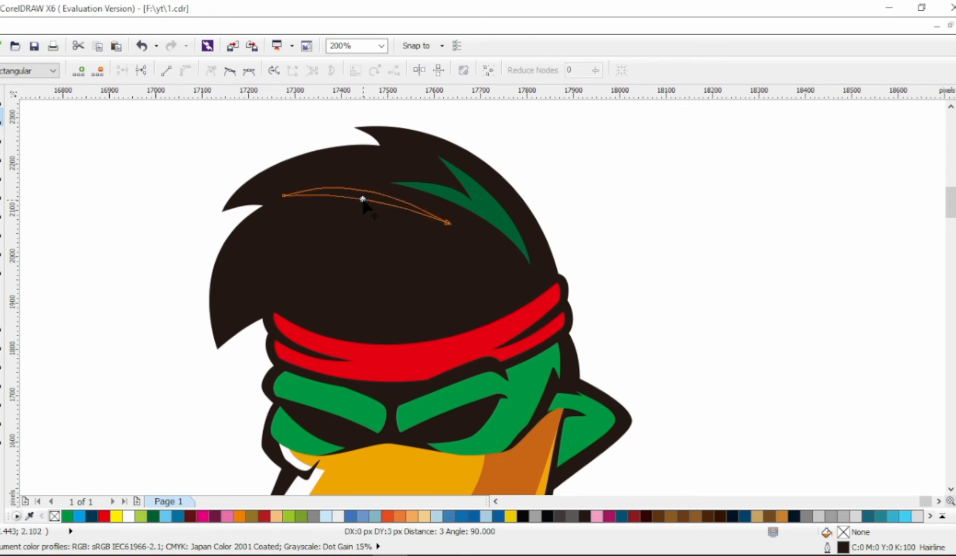
drag(284, 197, 278, 207)
drag(448, 226, 426, 197)
Lower the middle tuft at the front of the black hair and adjust the curve beneath it
click(219, 203)
drag(219, 203, 220, 221)
drag(211, 260, 217, 256)
Fill the crescent hair streak with bright green, remove its outline, and slim its curved edges
key(space)
key(Tab)
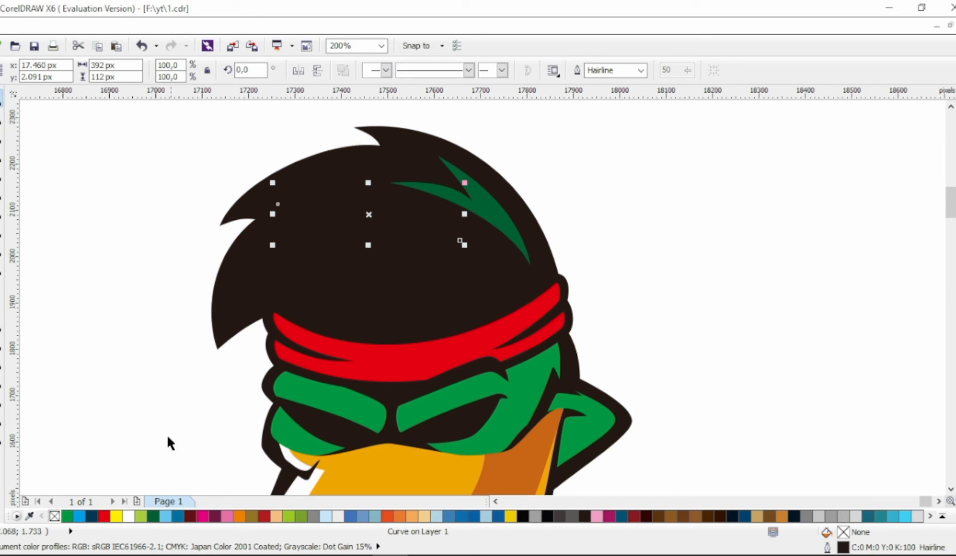
click(70, 515)
key(Escape)
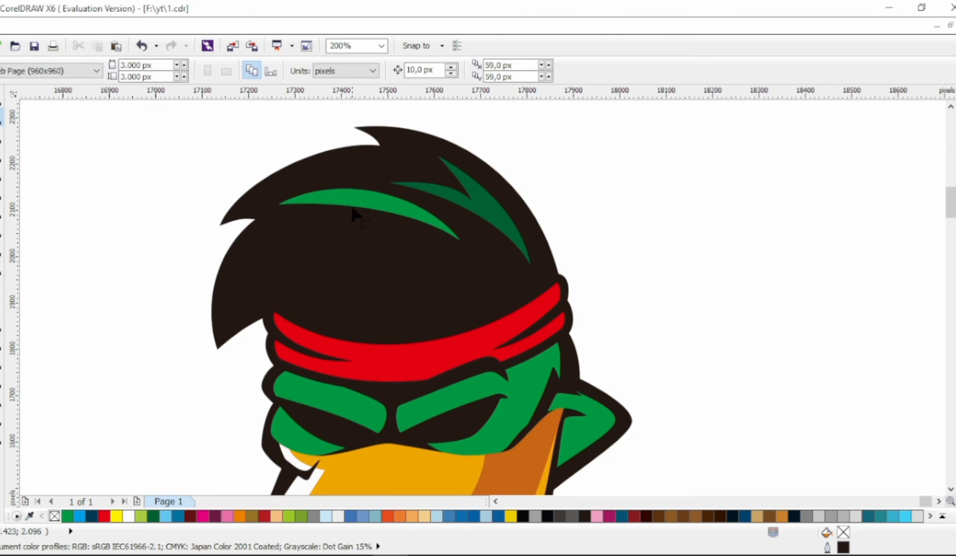
key(space)
click(352, 214)
drag(251, 170, 314, 230)
drag(339, 199, 338, 184)
key(Escape)
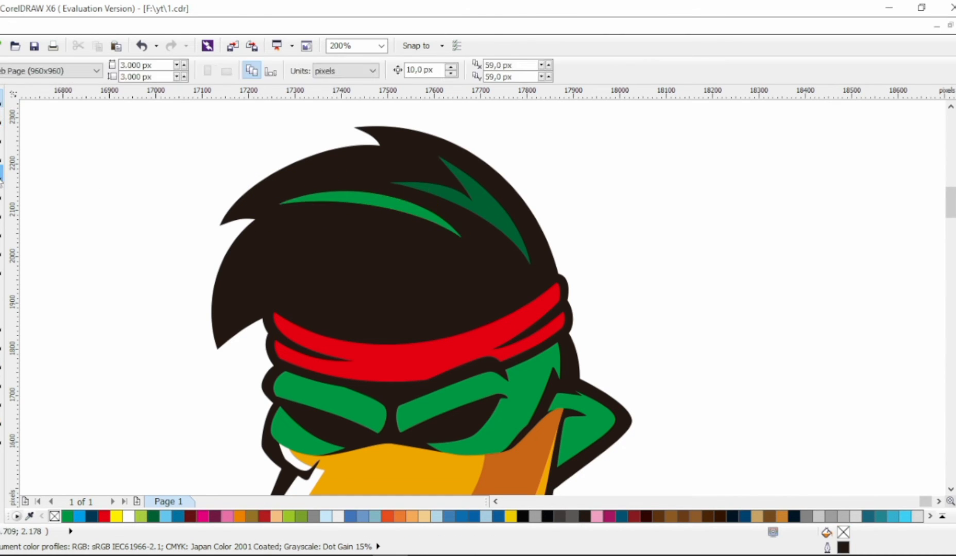
Draw an open zigzag line about 425 by 147 px below the green crescent streak and bend its segments into curves
key(space)
click(291, 265)
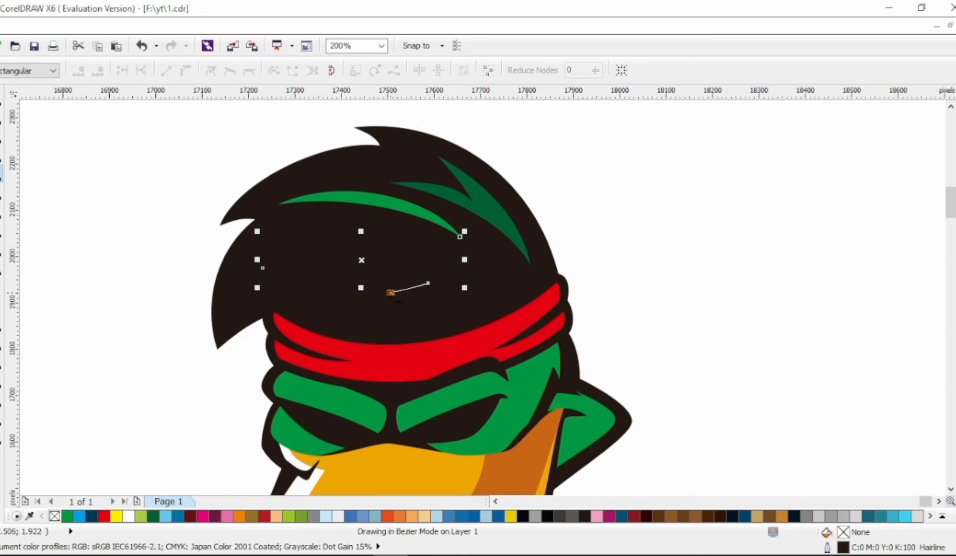
drag(377, 250, 407, 290)
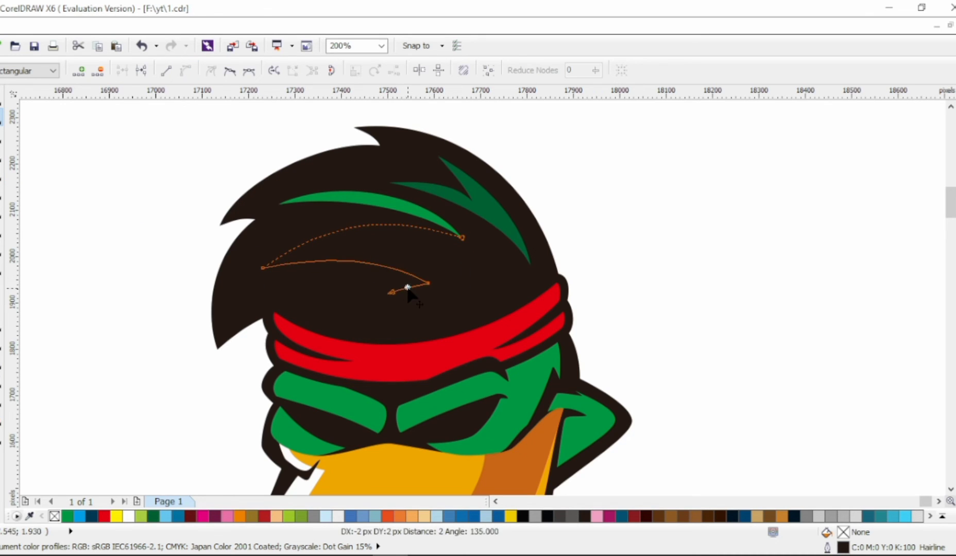
click(467, 241)
key(space)
Give the zigzag line a white 2.0 mm outline and convert that outline to an object
click(640, 70)
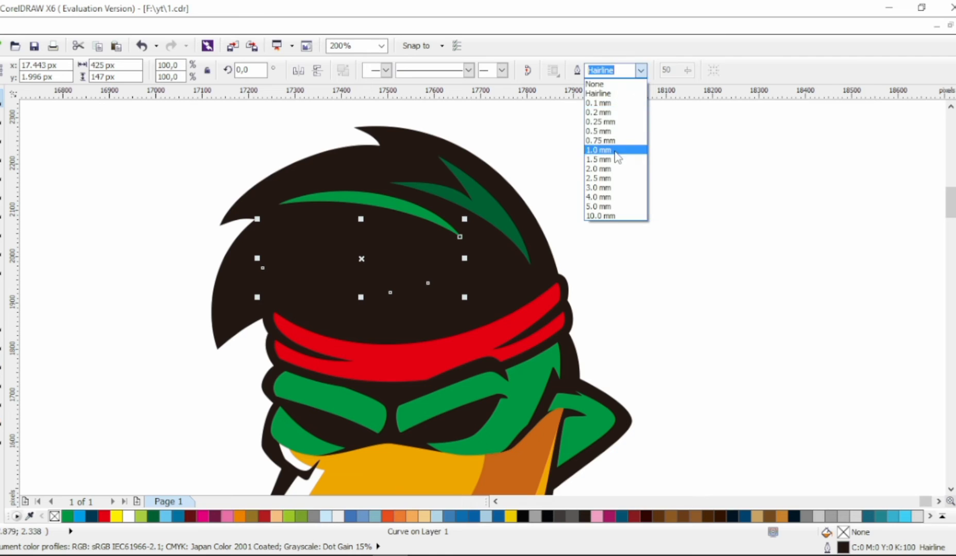
click(607, 147)
click(640, 70)
click(644, 222)
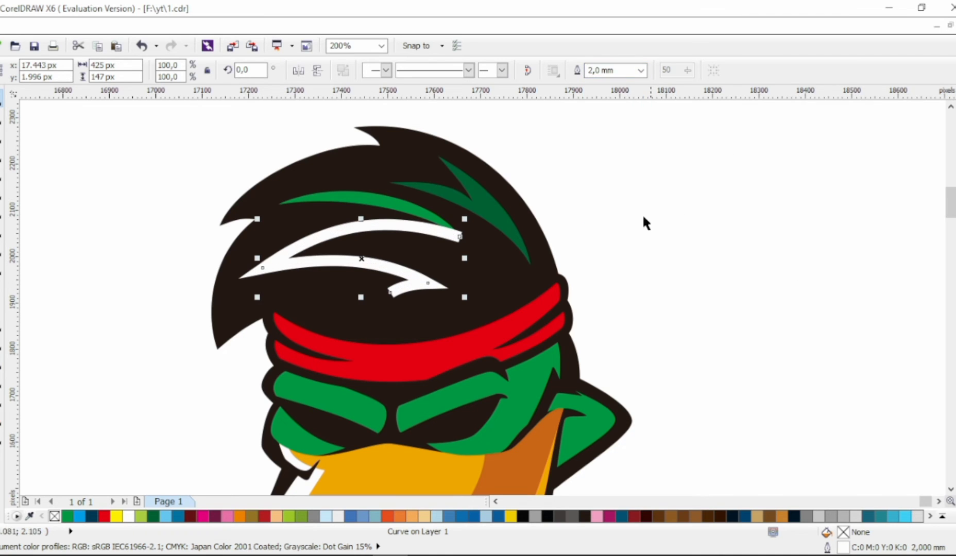
key(ctrl+shift+q)
Remove surplus nodes from the white zigzag shape and taper its blunt ends into sharp, curved points
key(F10)
mouse_move(268, 294)
mouse_down()
mouse_move(242, 227)
mouse_move(330, 283)
mouse_up()
key(Delete)
click(460, 239)
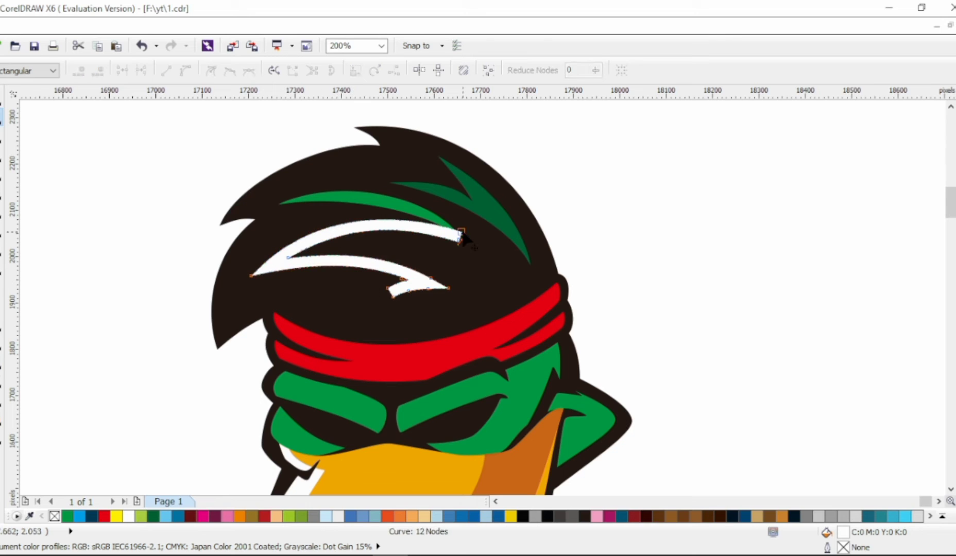
scroll(465, 239, up, 1)
drag(489, 171, 343, 135)
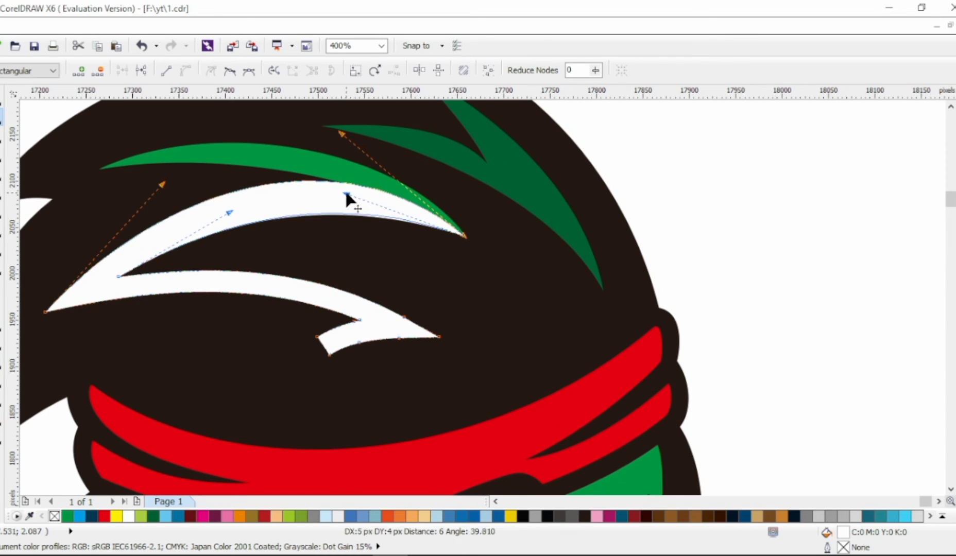
key(Delete)
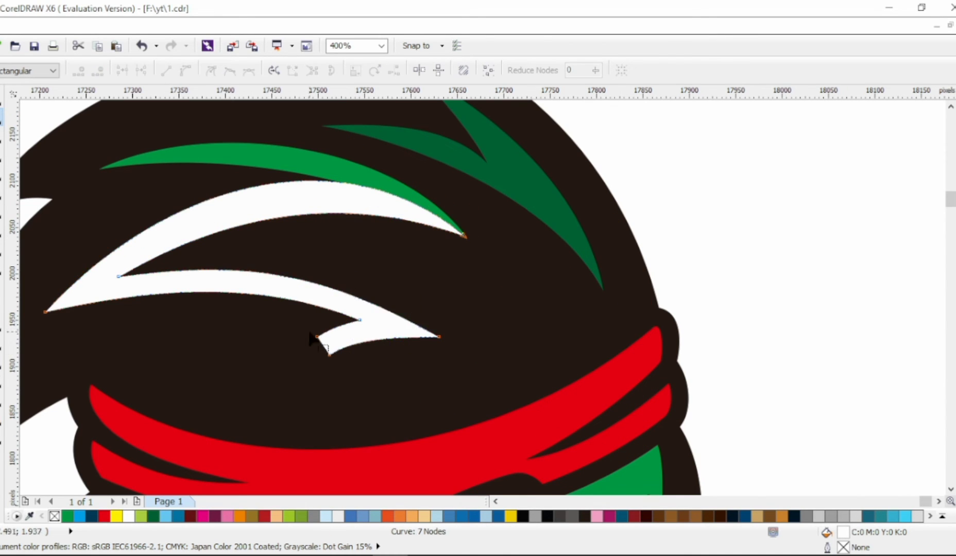
drag(330, 354, 298, 364)
Fill the zigzag hair streak with bright green and review the whole mascot
scroll(417, 311, down, 1)
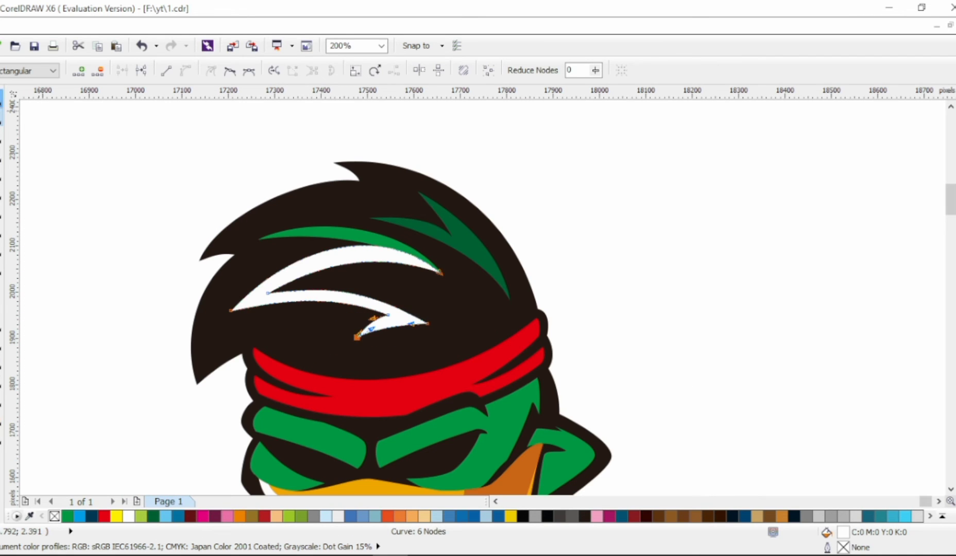
key(space)
click(575, 218)
scroll(575, 219, down, 1)
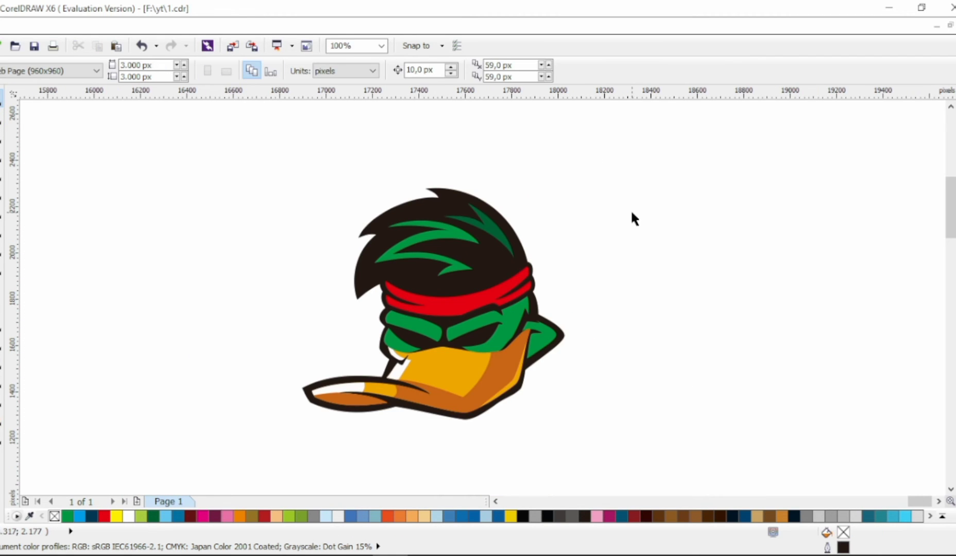
Draw a closed six-node outline about 714 by 372 px covering the rear half of the headband for its shadow
click(3, 174)
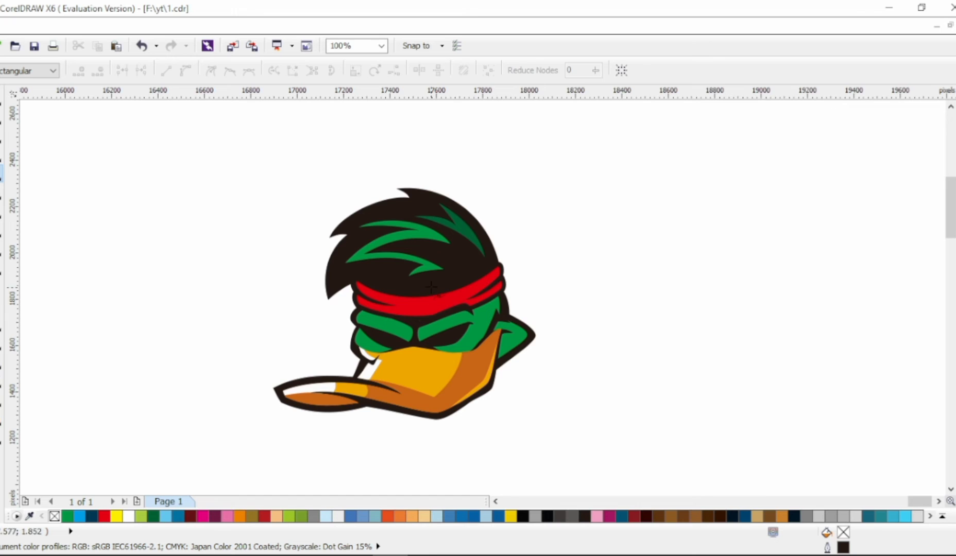
scroll(431, 287, up, 1)
click(423, 304)
click(317, 326)
click(381, 354)
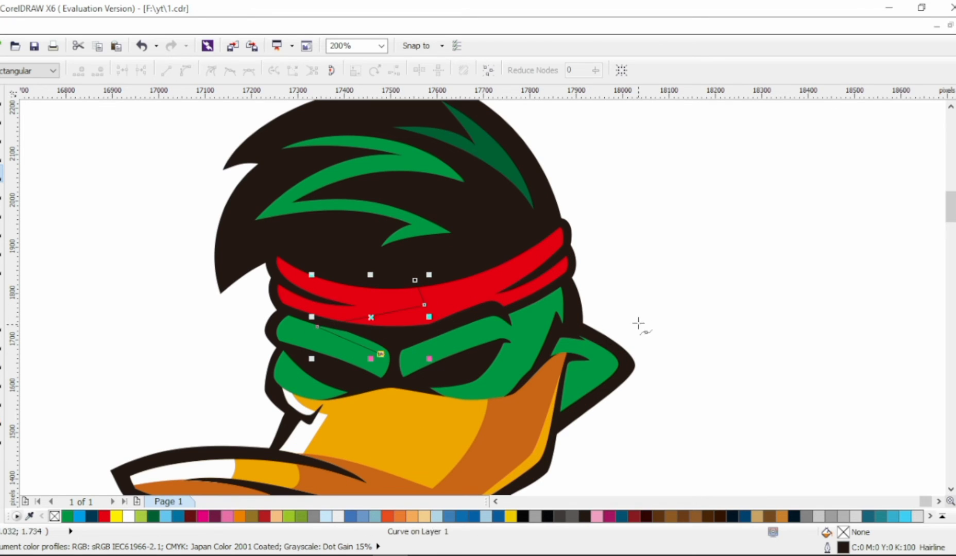
click(648, 303)
click(604, 182)
click(416, 281)
key(F10)
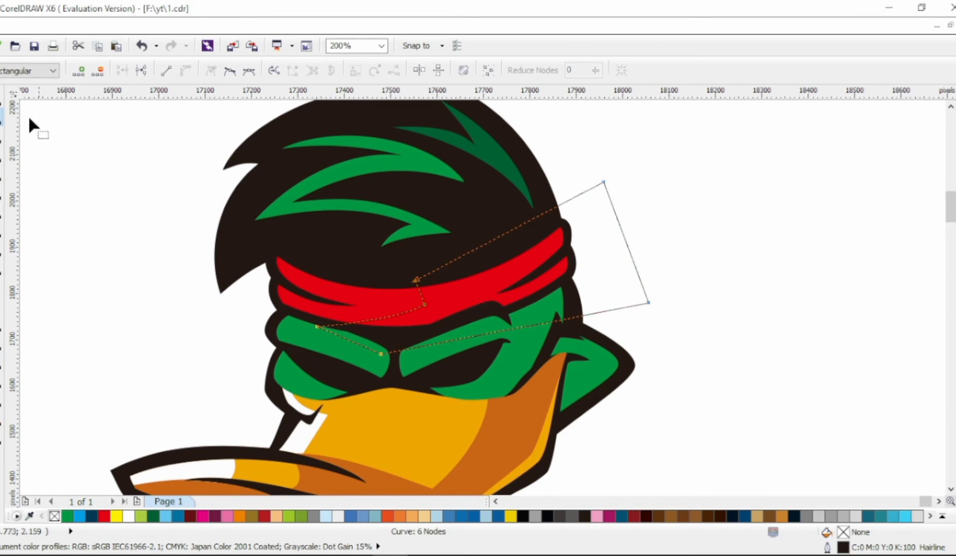
Intersect the outline with the red headband, fill the overlapping area brick red, and delete the outline
click(3, 115)
click(453, 70)
click(268, 518)
click(616, 277)
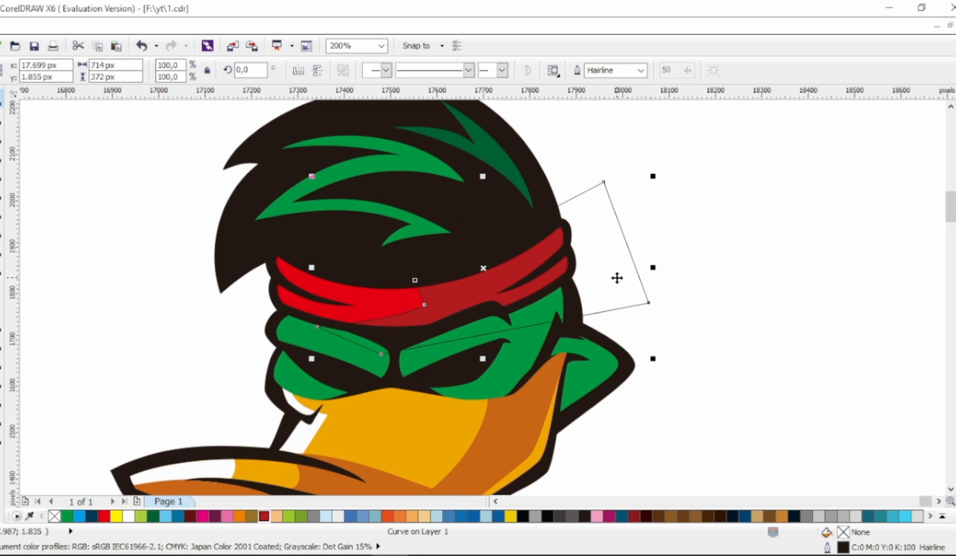
key(Delete)
Recolor the headband's shadow area dark red, C53 M100 Y100 K41, and review the mascot
click(541, 289)
click(128, 380)
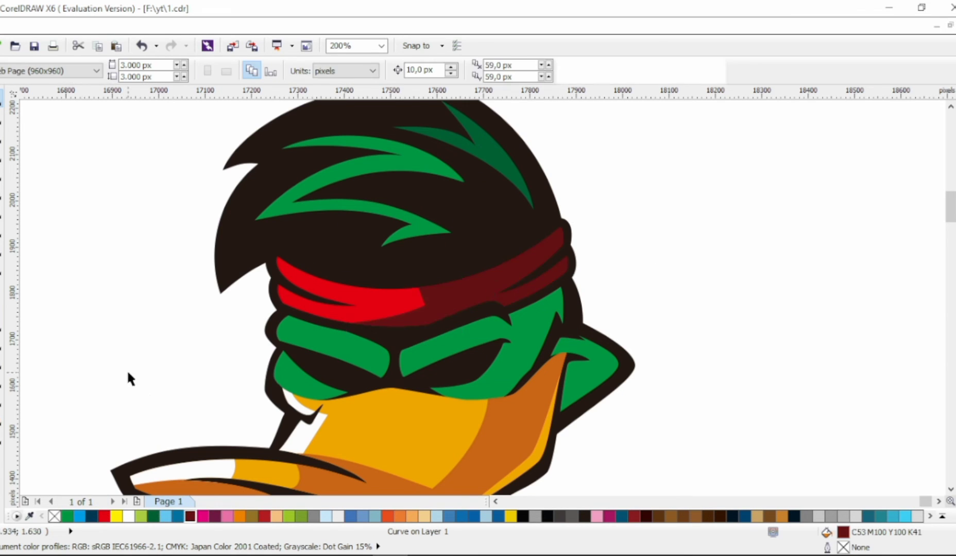
scroll(128, 379, down, 1)
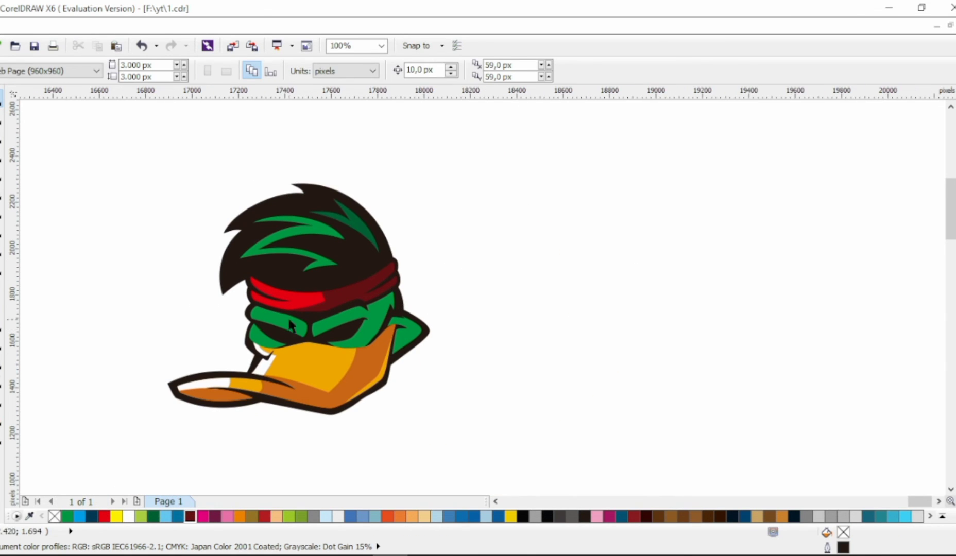
Draw a closed 13-node outline covering the rear parts of the green brows, face and ear for their shadows
scroll(290, 325, up, 1)
key(F10)
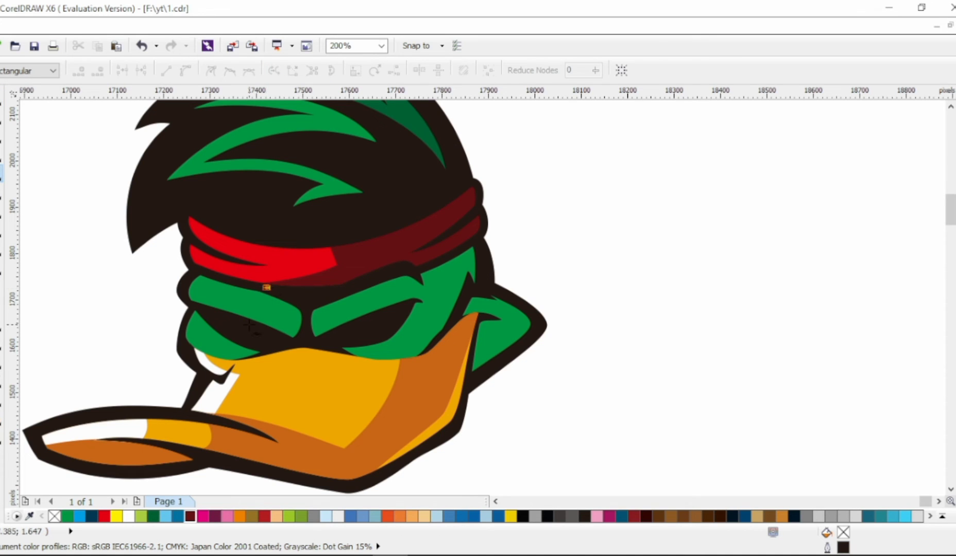
drag(249, 326, 267, 287)
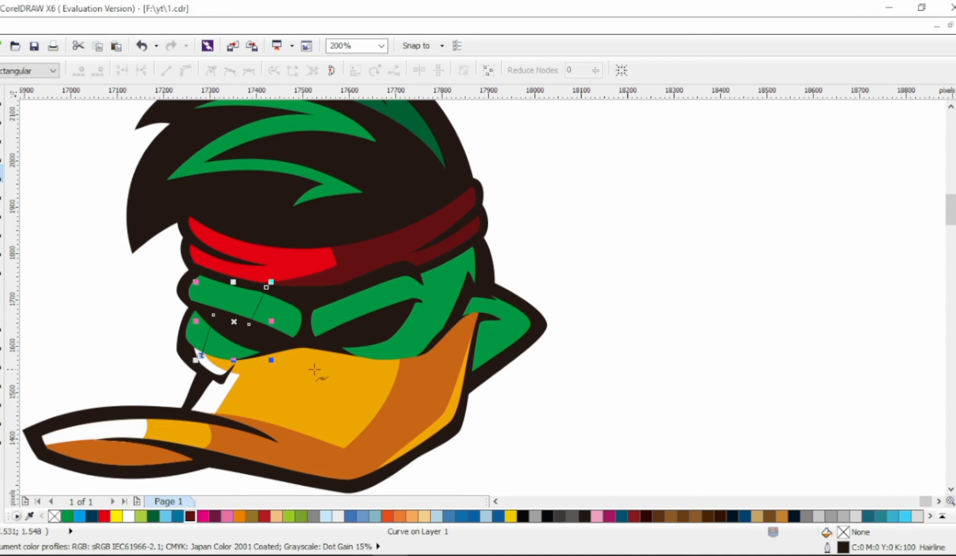
drag(271, 360, 307, 364)
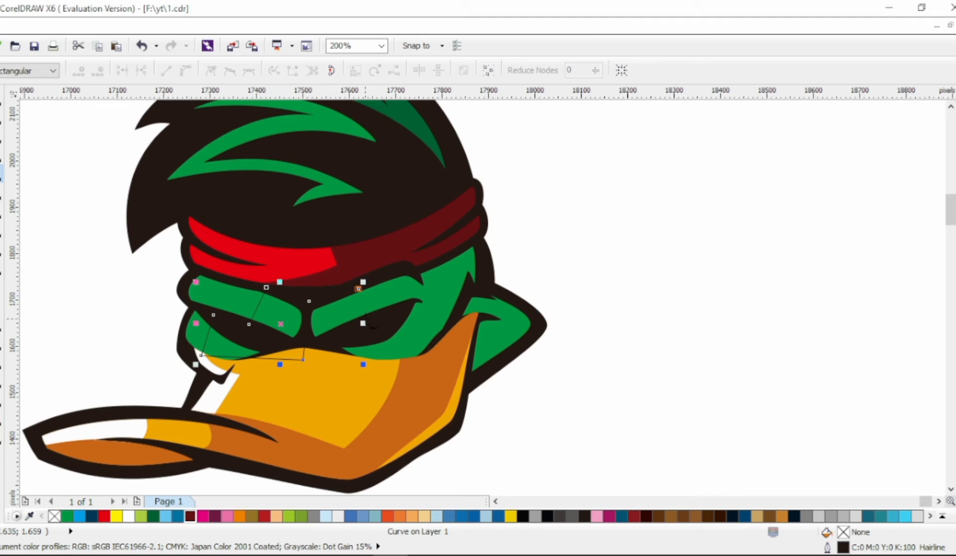
drag(363, 324, 636, 304)
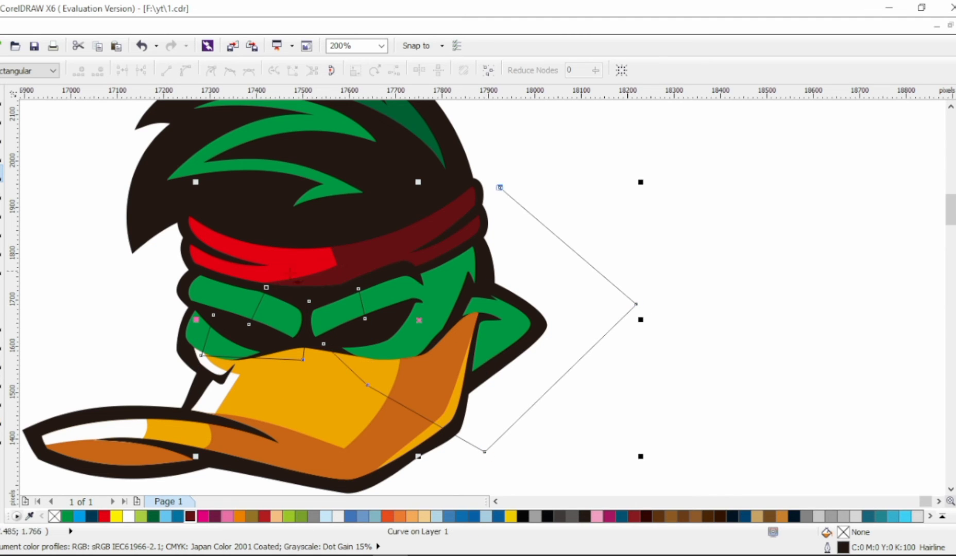
click(260, 305)
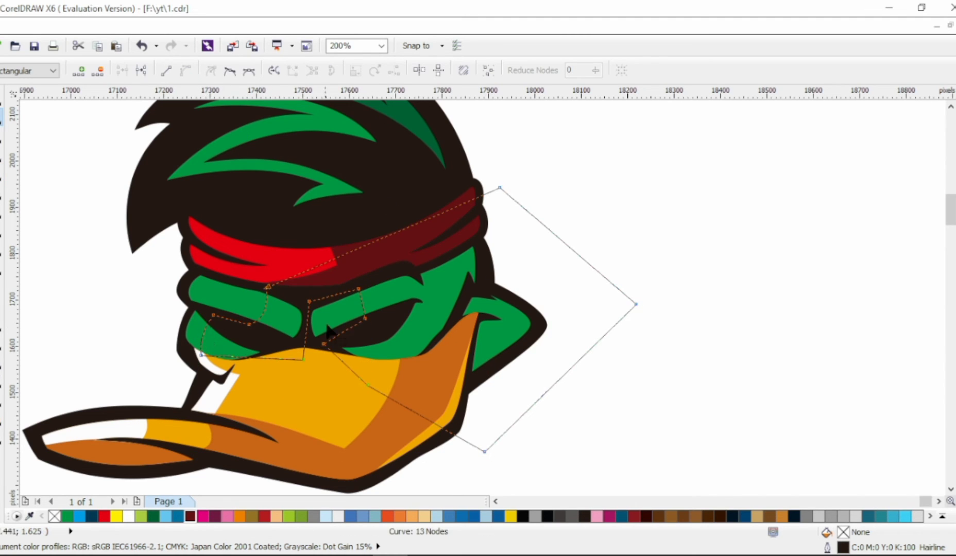
Curve the outline's edges over the brows, intersect it with the green face, fill the overlap dark green, and remove the outline
key(space)
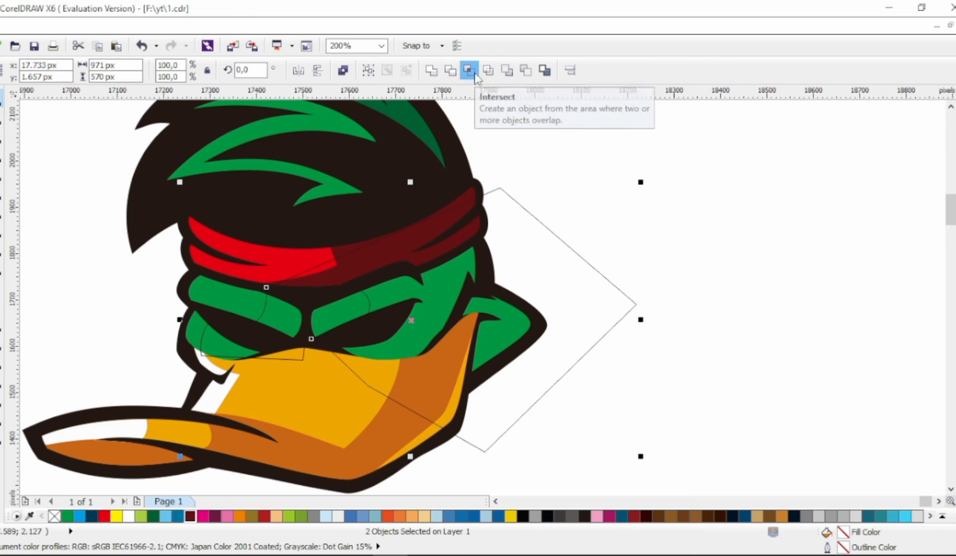
click(63, 516)
click(154, 516)
click(647, 237)
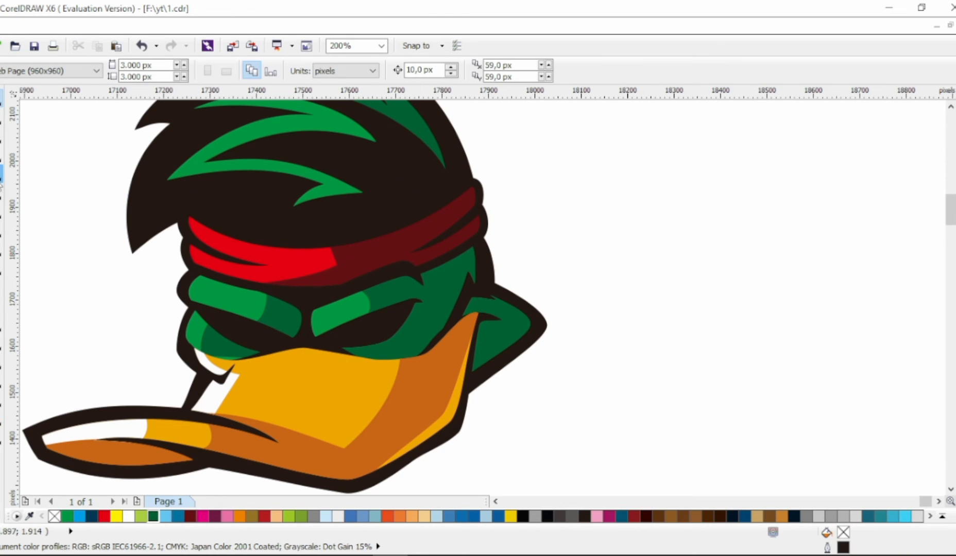
Draw a closed 14-node outline around the front edges of the brows and cheek for highlights, and curve its inner edges
key(space)
click(220, 270)
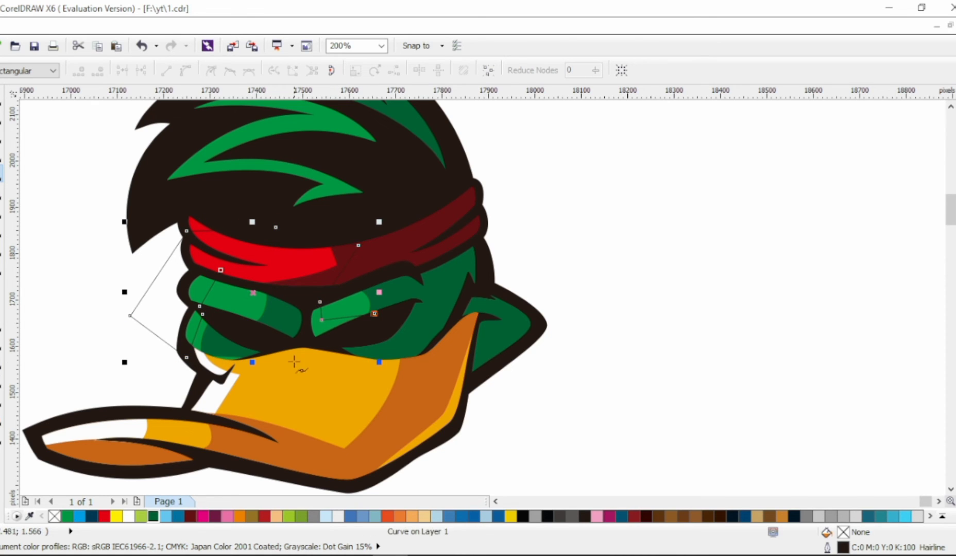
click(222, 269)
scroll(218, 300, up, 2)
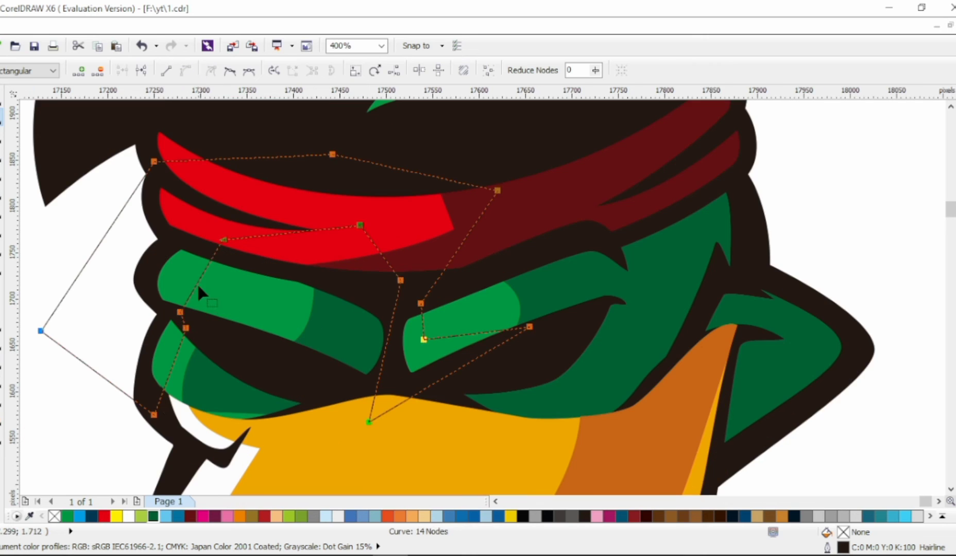
click(444, 338)
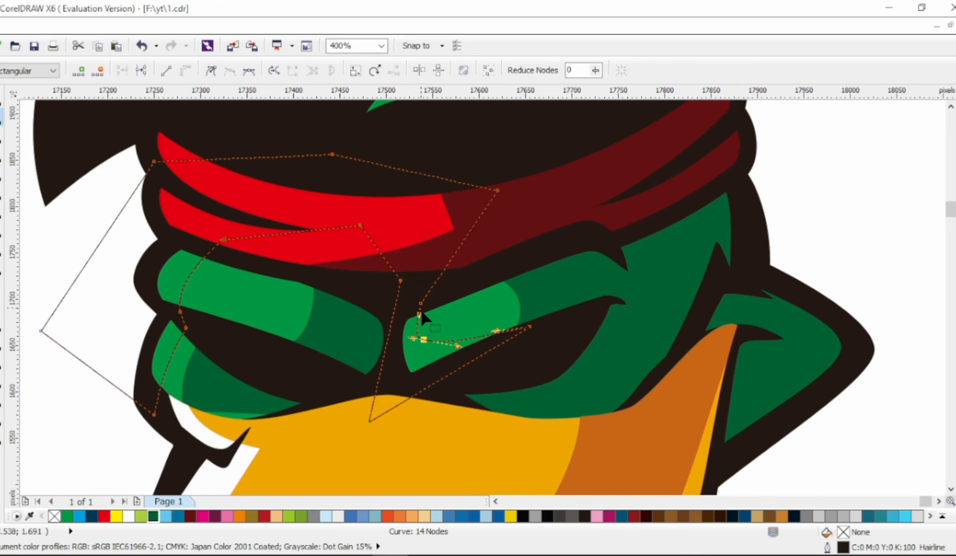
drag(423, 335, 471, 350)
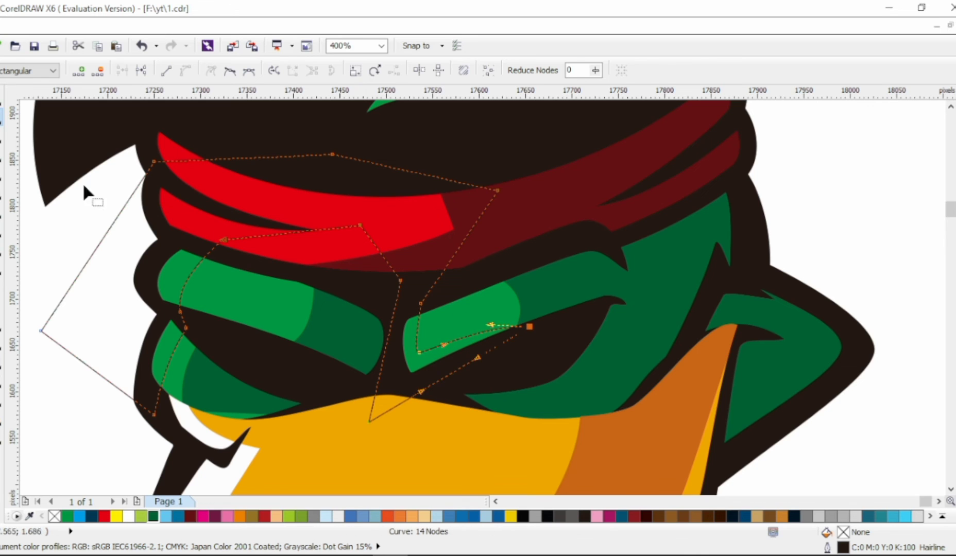
Intersect the outline with the green face, fill the overlap lime green, C39 M0 Y86 K0, and delete the outline
key(space)
click(141, 515)
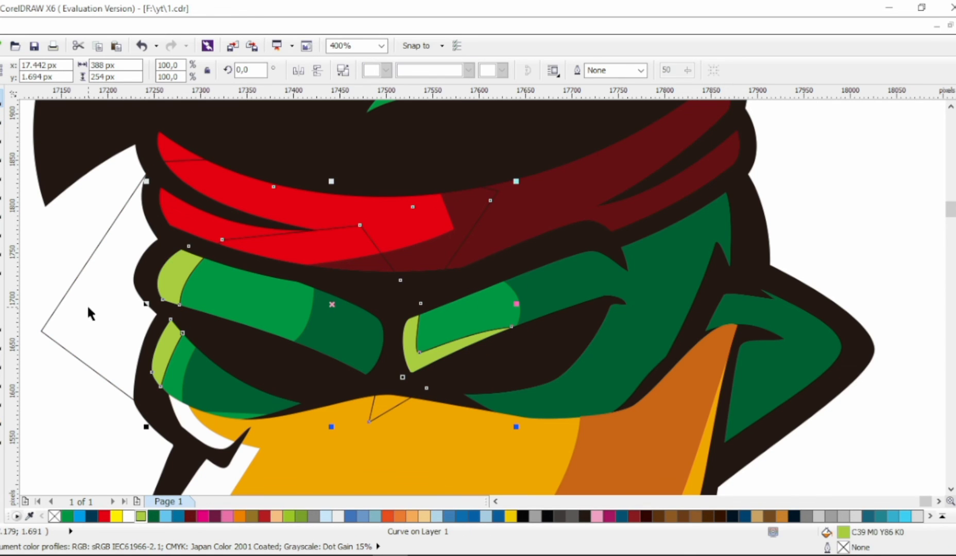
key(Escape)
scroll(88, 307, down, 1)
scroll(500, 328, down, 1)
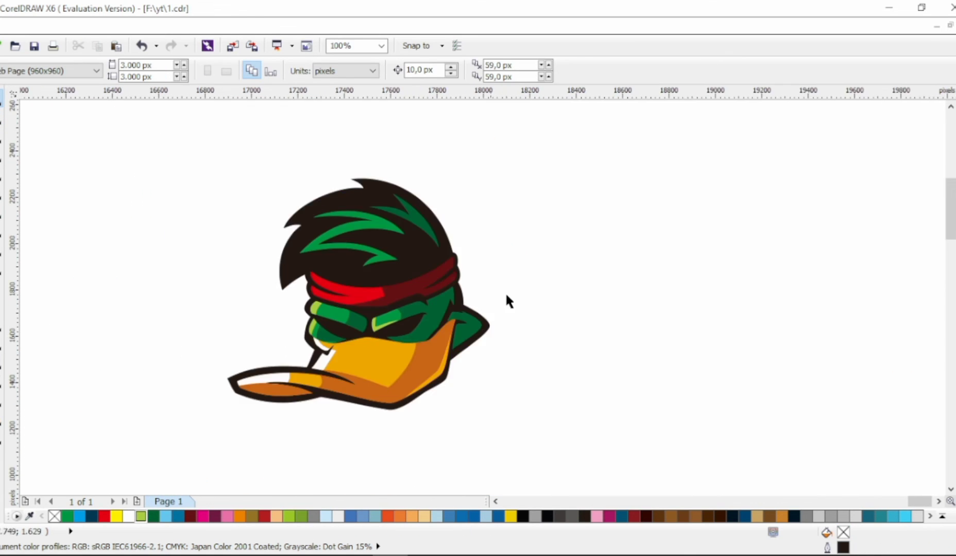
Draw a curved four-node leaf shape about 185 by 255 px at the back of the headband for its knot
key(space)
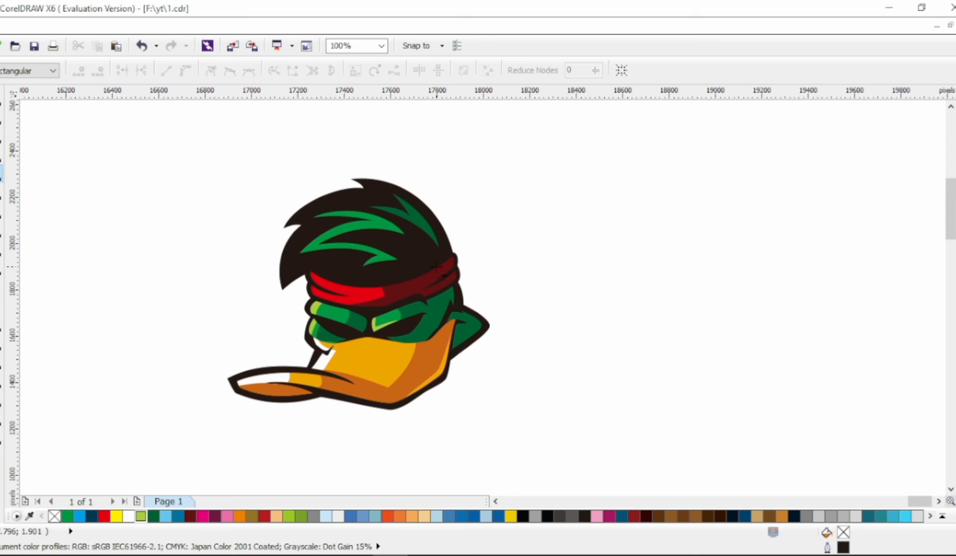
click(476, 231)
key(space)
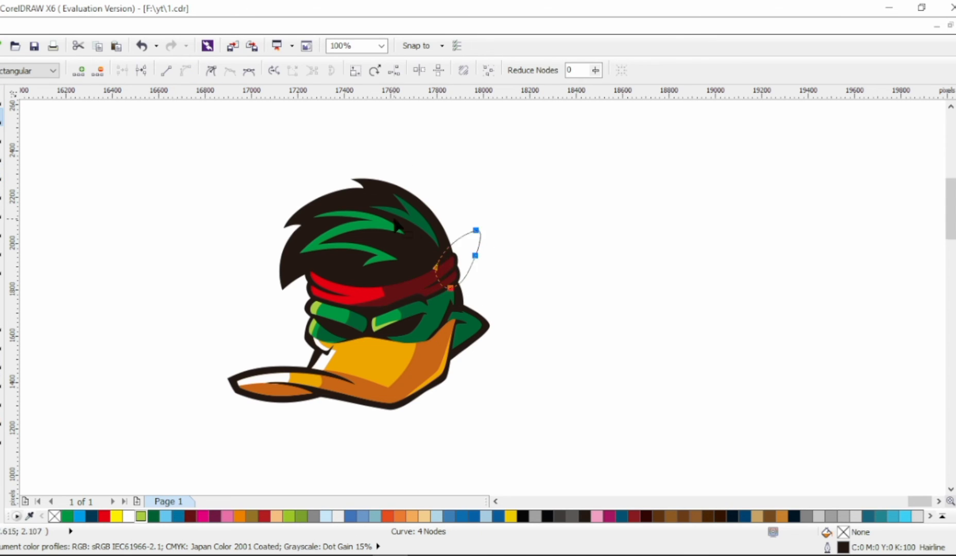
scroll(574, 234, up, 1)
drag(569, 238, 577, 309)
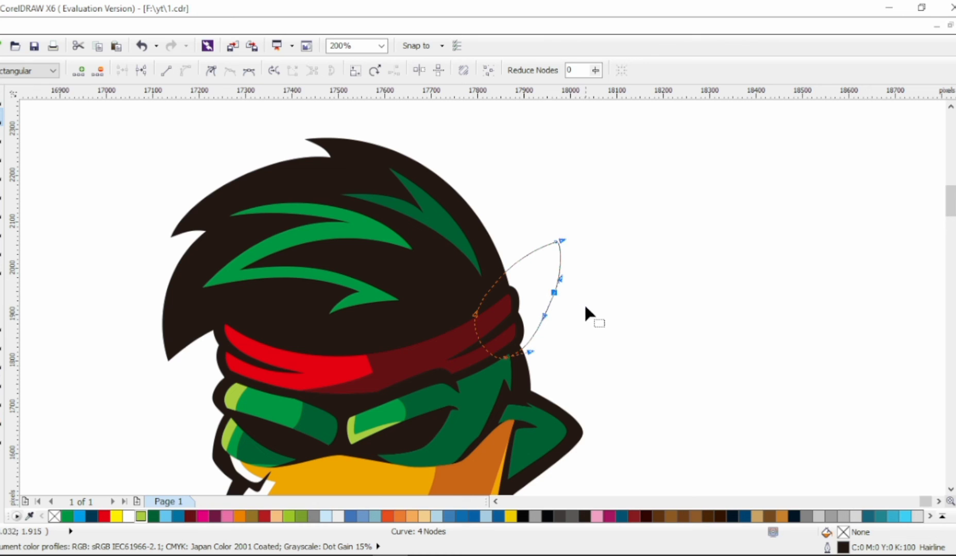
click(554, 291)
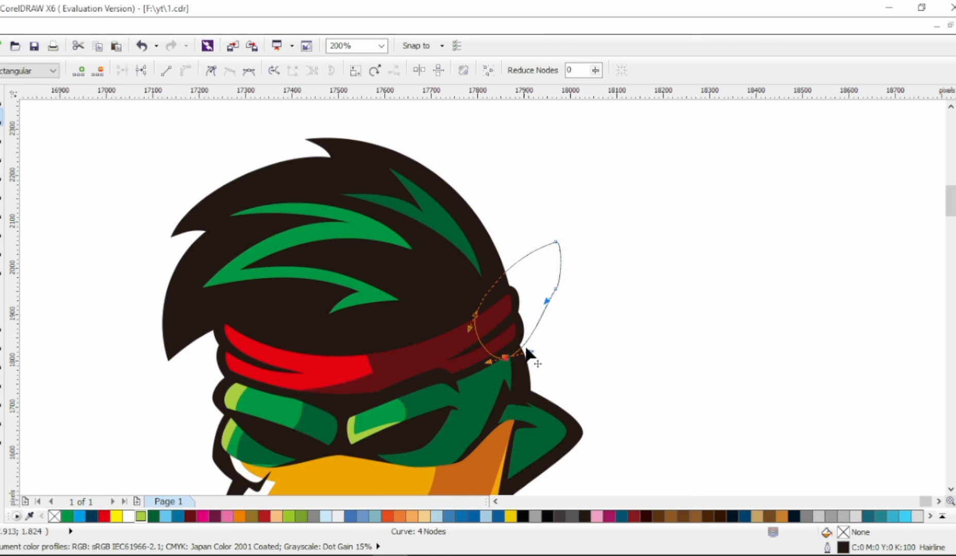
drag(528, 354, 529, 355)
key(space)
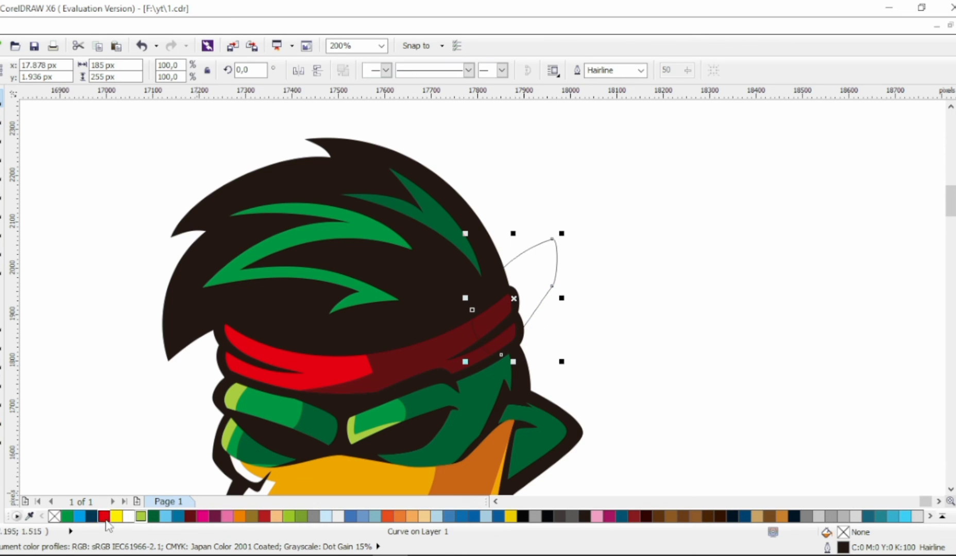
Fill the knot piece dark red without an outline and place an enlarged black copy behind it and the head
click(106, 518)
right_click(54, 516)
mouse_move(561, 233)
mouse_down()
mouse_move(578, 222)
mouse_move(569, 222)
mouse_up()
key(shift+Page_Down)
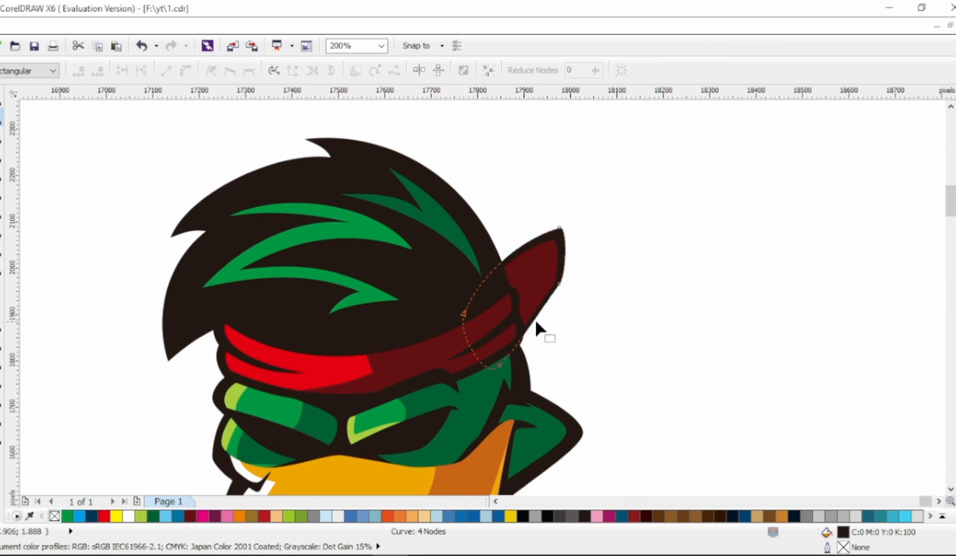
Reshape the black backing of the knot piece by adjusting its outer nodes to form an even border
key(F10)
click(561, 288)
drag(560, 296, 564, 224)
key(space)
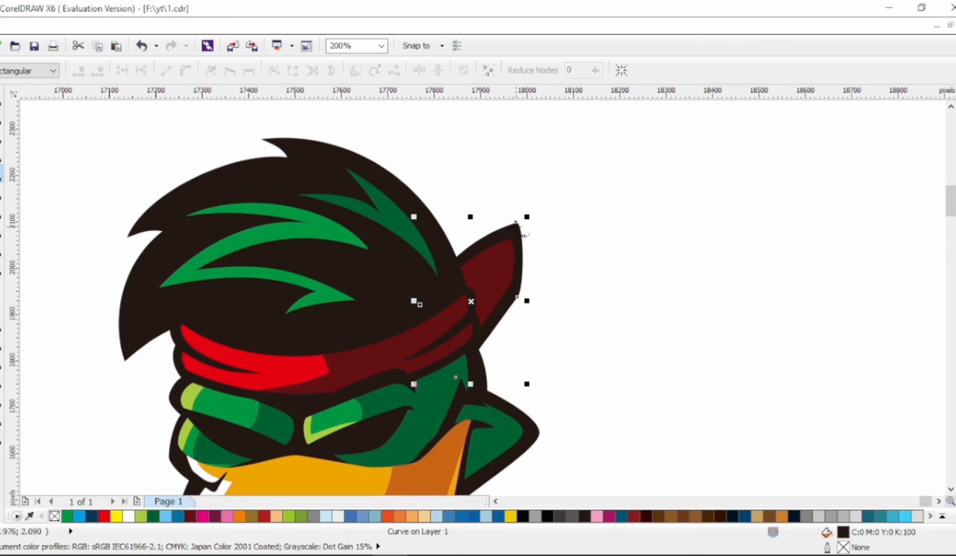
Draw a closed six-node zigzag outline from the knot's tip for the headband's hanging tail with a notched end
click(578, 335)
click(566, 316)
click(594, 231)
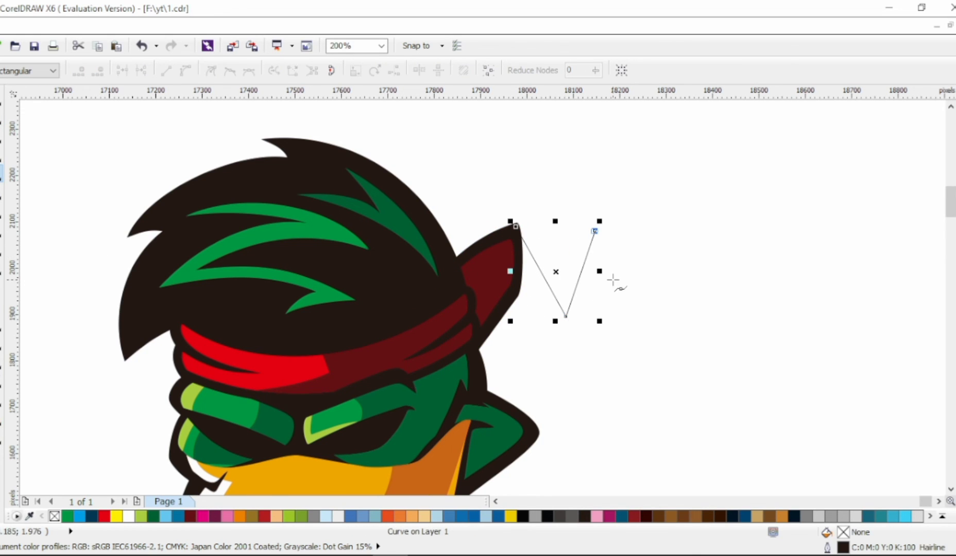
click(628, 202)
click(573, 367)
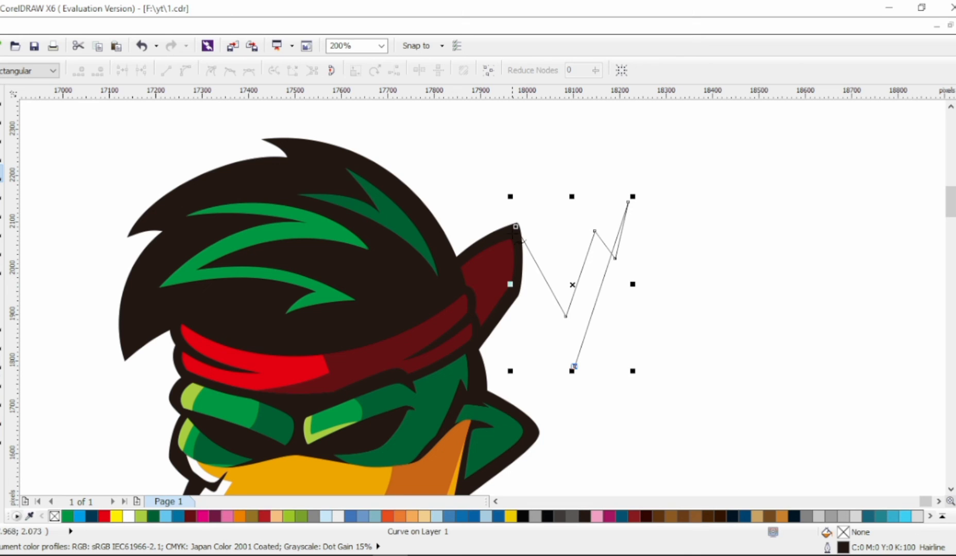
click(515, 227)
Curve the tail outline's inner and outer edges into an upturned hook and lower its bottom corner
drag(533, 291, 521, 237)
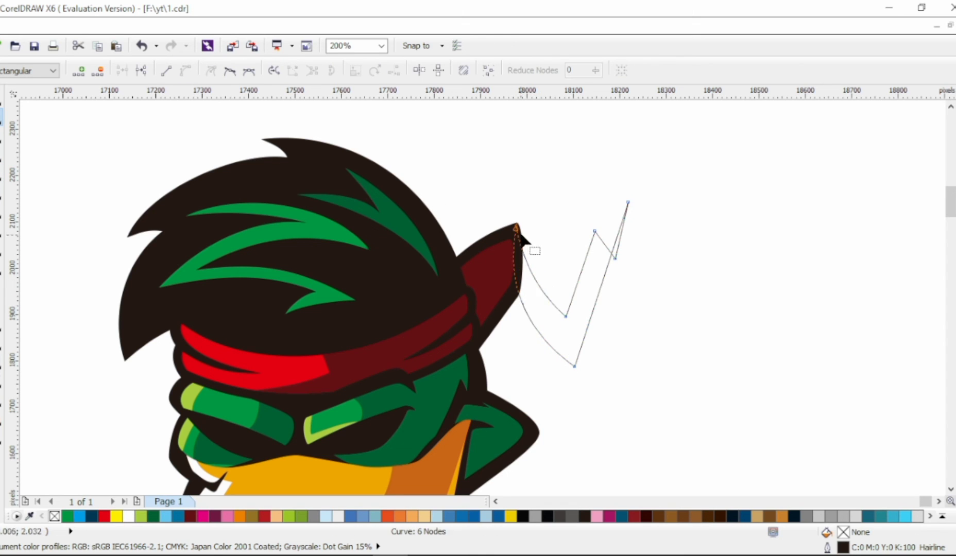
click(521, 238)
drag(595, 298, 629, 315)
click(574, 367)
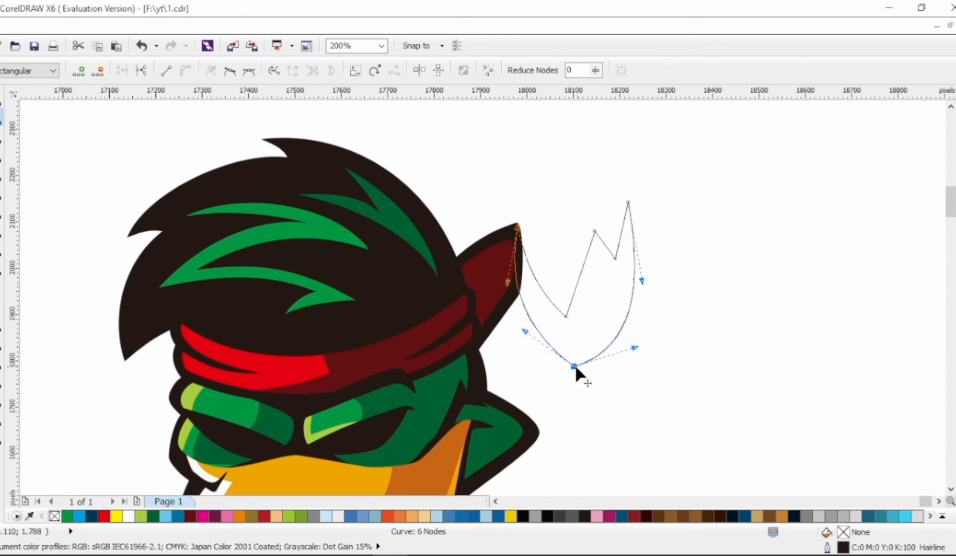
click(545, 281)
click(544, 282)
drag(577, 286, 586, 258)
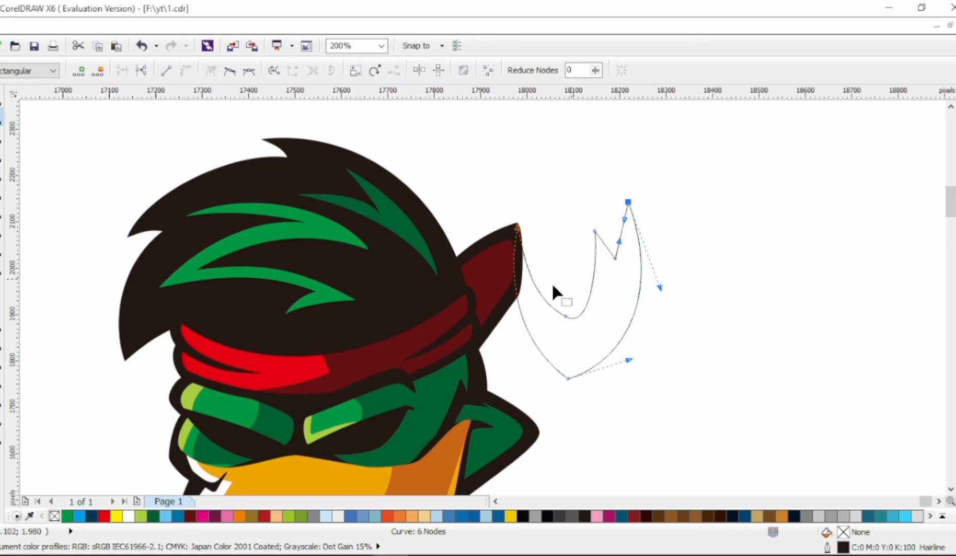
Fill the tail black and scale it together with the knot pieces down to about 364 by 292 px overall
key(space)
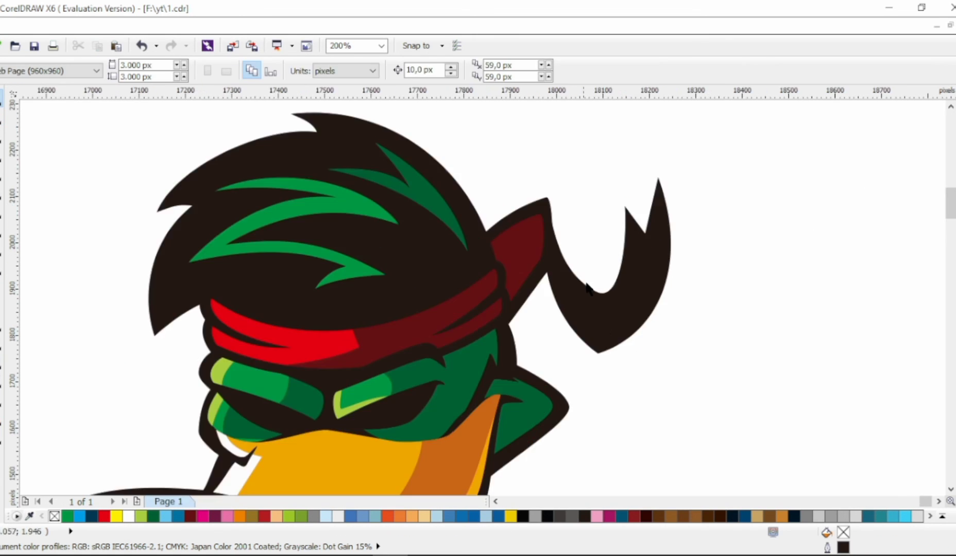
click(652, 242)
shift+click(520, 221)
drag(673, 360, 617, 313)
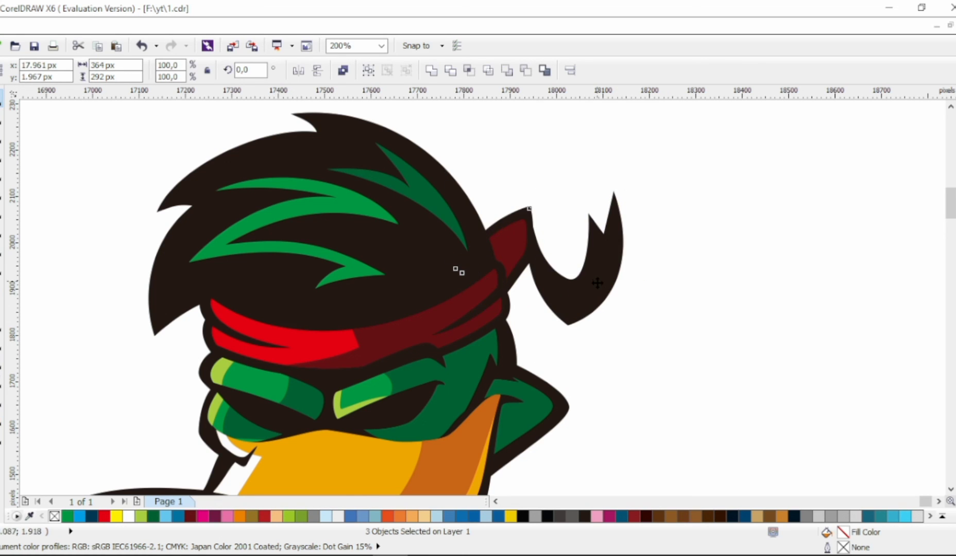
Adjust the black tail's bottom corner and its lower edge where it meets the knot
click(614, 307)
click(5, 121)
click(522, 265)
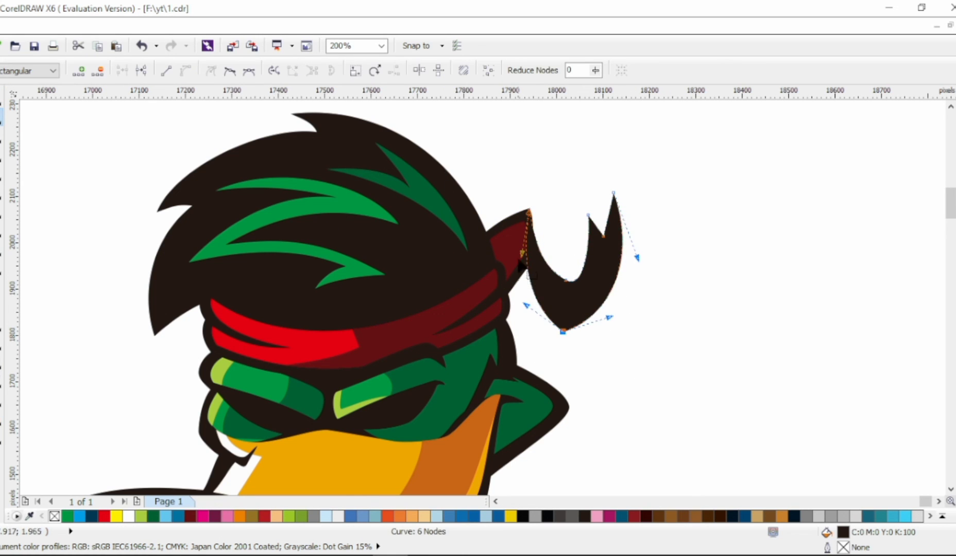
key(Escape)
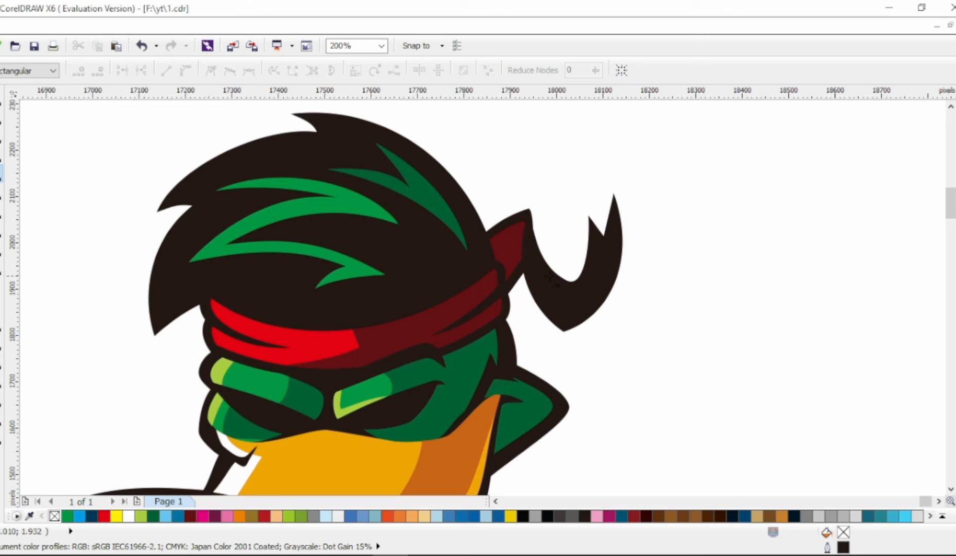
Draw a curved six-node shape about 170 by 199 px inside the black tail, following its hooked contour and notched end
click(567, 291)
drag(624, 220, 533, 330)
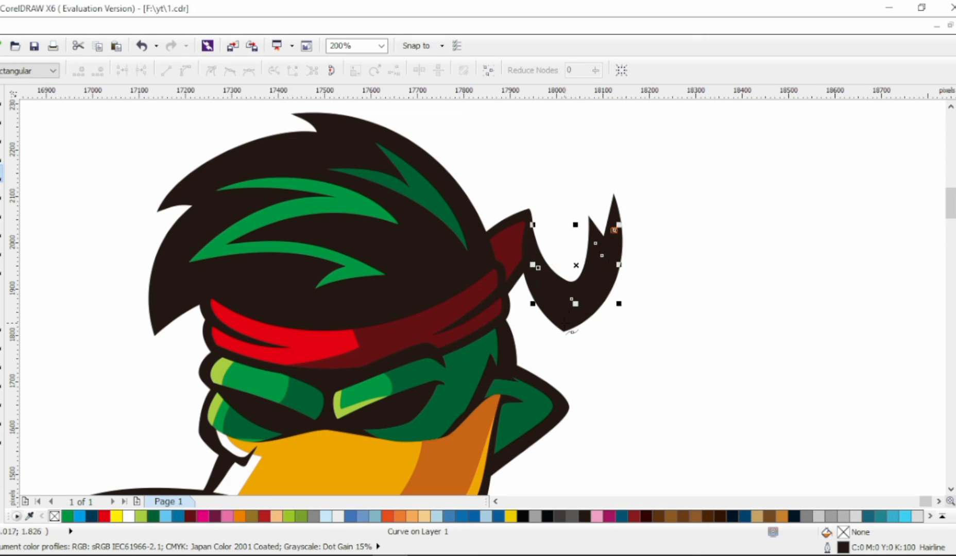
scroll(566, 298, up, 1)
drag(522, 289, 578, 273)
click(654, 256)
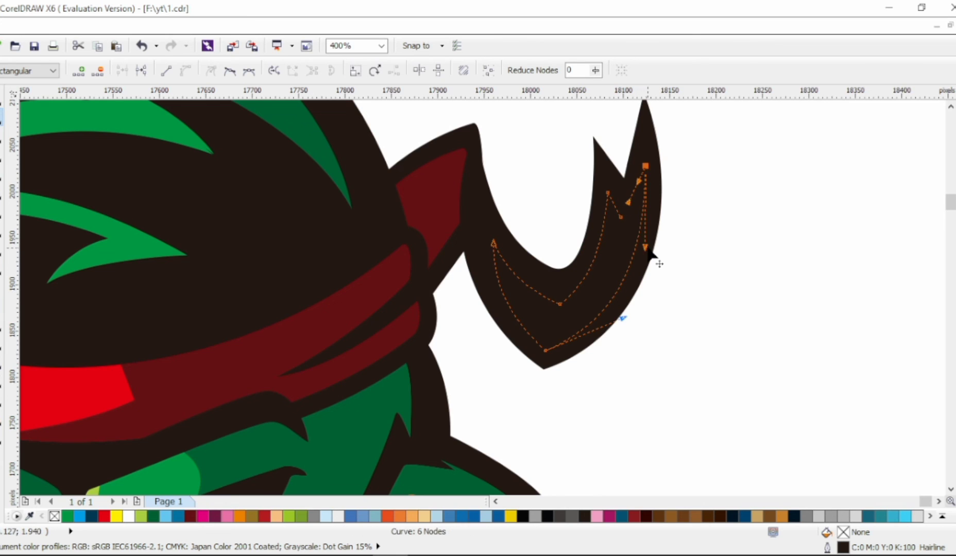
click(493, 244)
Fill the tail's inner shape dark red, C53 M100 Y100 K41, and remove its outline
click(190, 516)
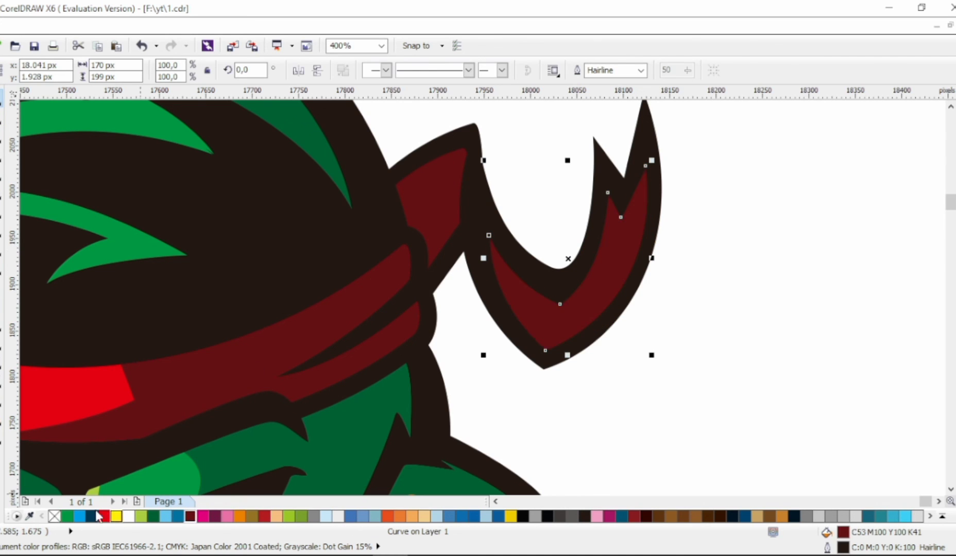
right_click(54, 515)
click(760, 328)
Draw a closed four-node outline over the tail's lower part near the knot and bow its edge across the red area
key(F10)
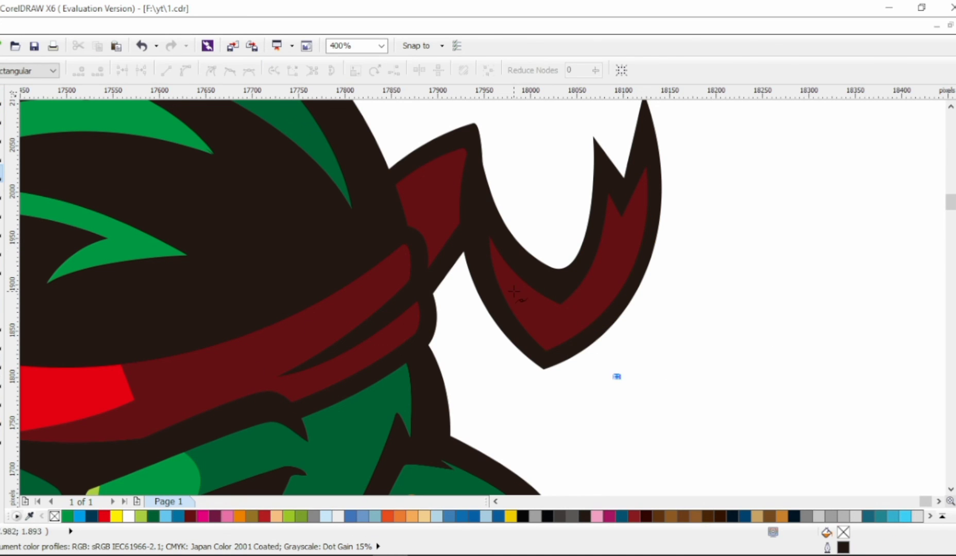
click(485, 225)
click(464, 311)
click(521, 402)
click(616, 377)
key(F10)
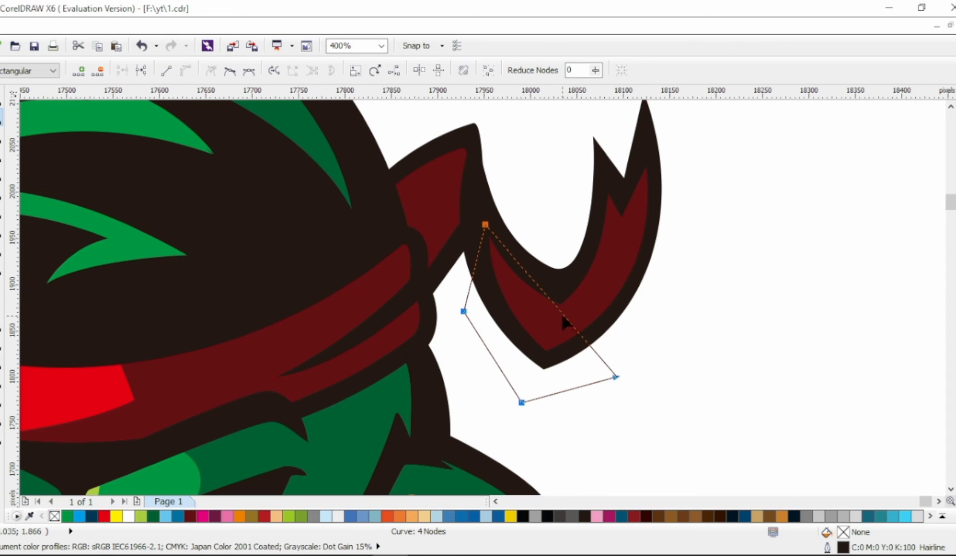
drag(562, 321, 613, 405)
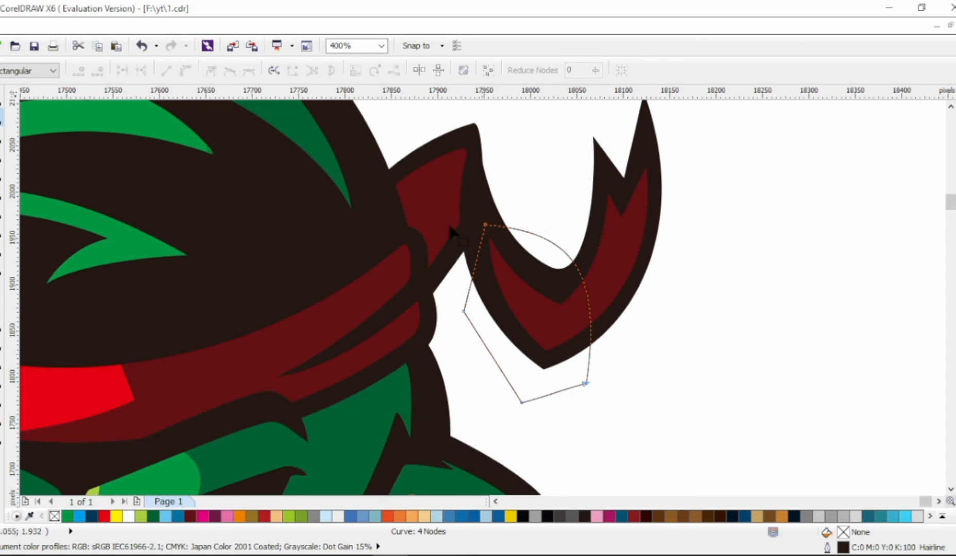
Intersect the four-node outline with the tail's dark red shape, fill the overlap bright red and remove the helper outline
key(space)
shift+click(638, 235)
click(468, 71)
click(104, 516)
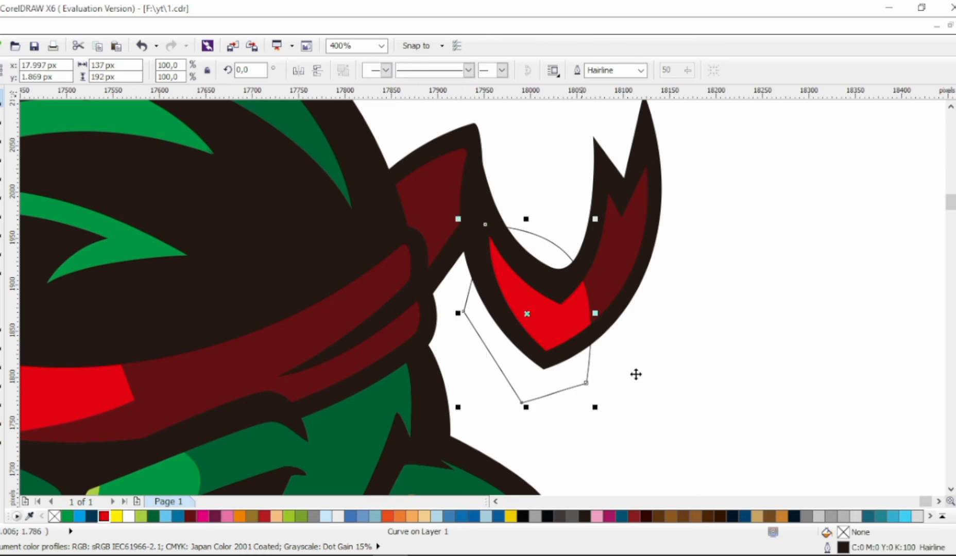
click(635, 374)
Draw a closed three-node nostril about 50 by 48 px on the upper bill, with curved edges and a pointed inner end
scroll(626, 367, down, 4)
scroll(566, 359, up, 3)
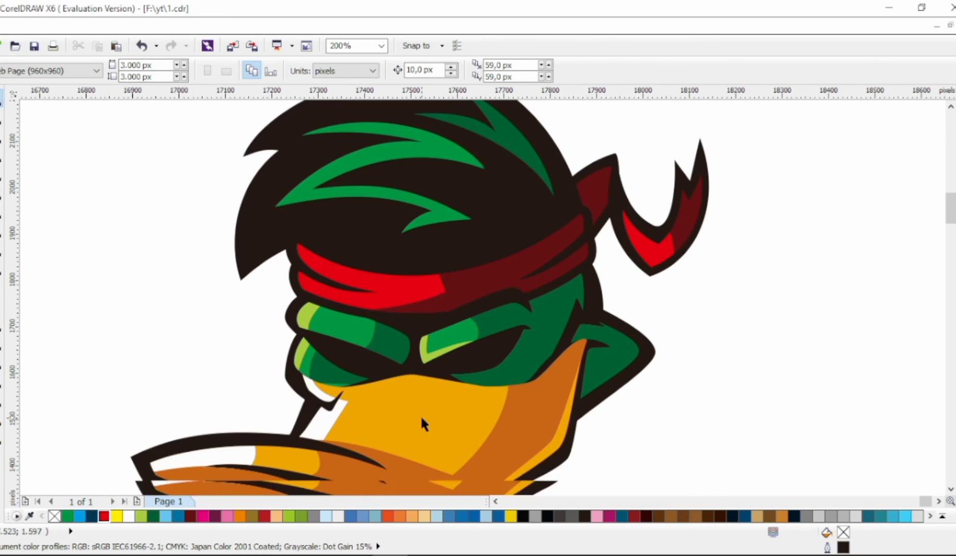
scroll(421, 415, up, 1)
key(F5)
drag(409, 427, 375, 388)
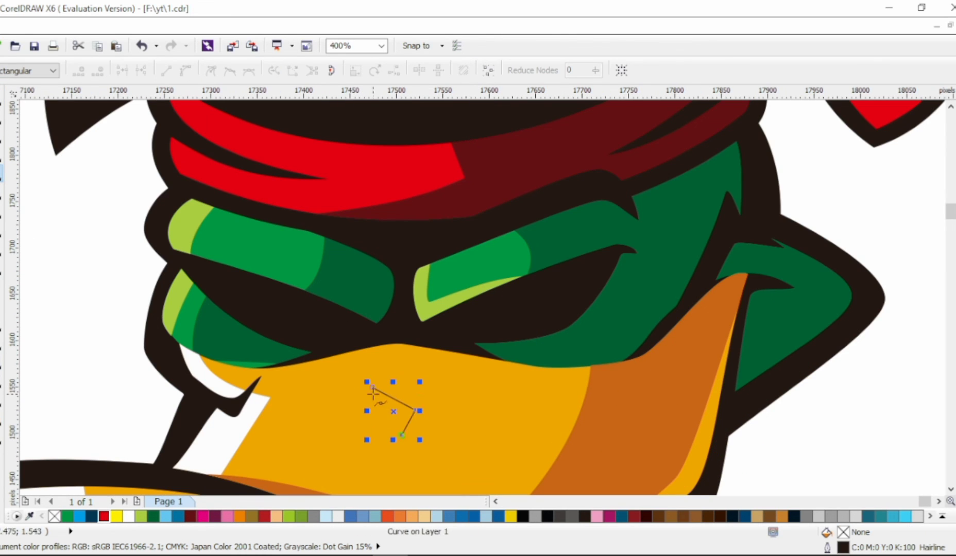
key(F10)
click(229, 70)
scroll(393, 370, down, 1)
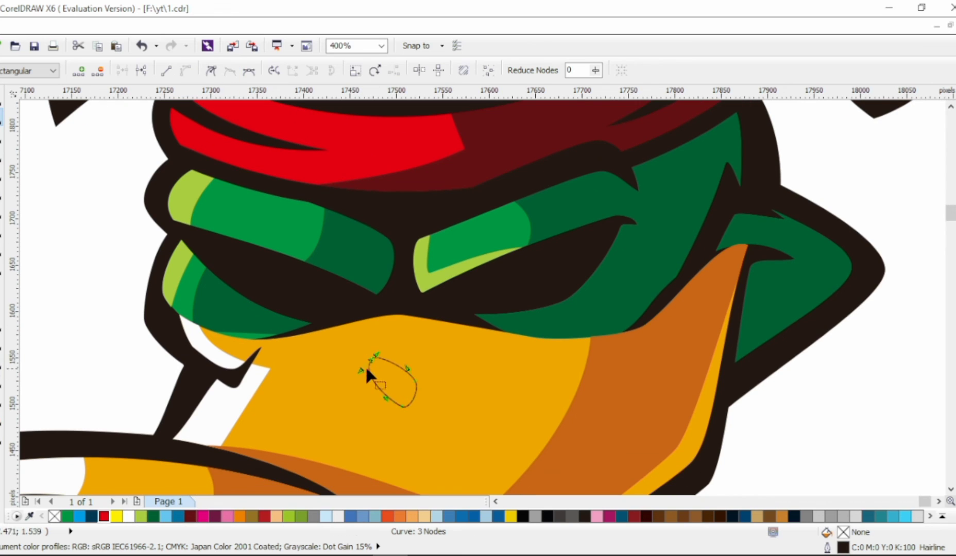
drag(394, 365, 387, 406)
key(space)
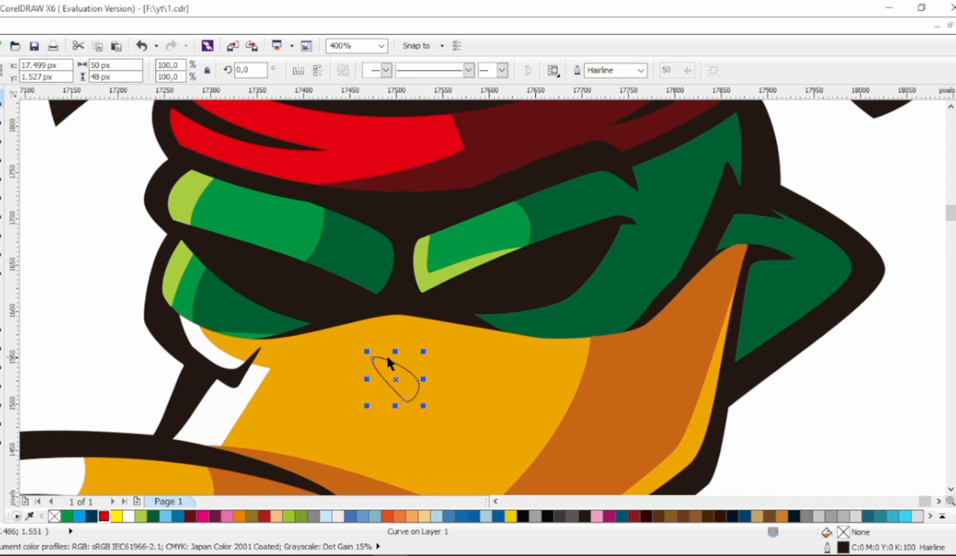
Add a mirrored, smaller nostril about 40 by 31 px beside the first and combine the pair into one black shape without outline
drag(402, 388, 264, 368)
right_click(264, 369)
drag(337, 378, 287, 395)
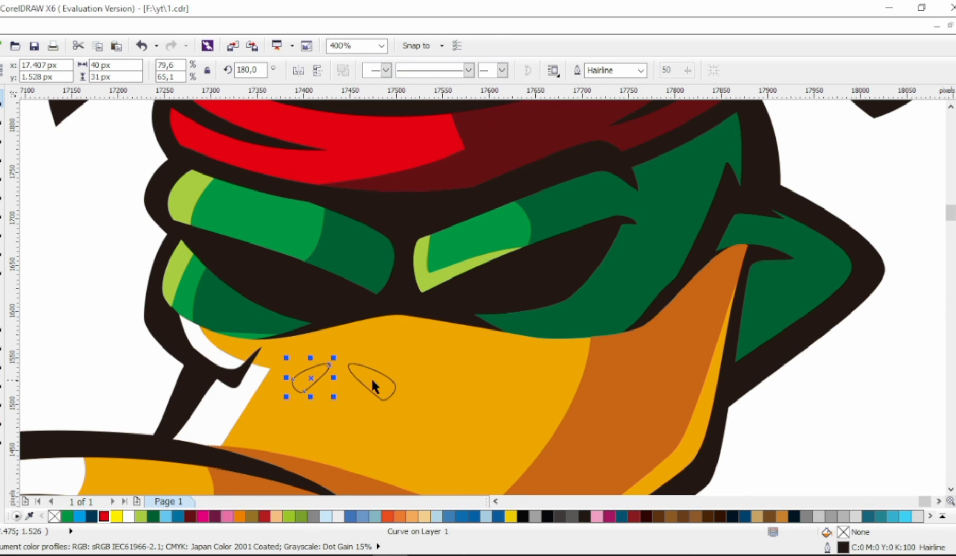
shift+click(371, 376)
key(ctrl+l)
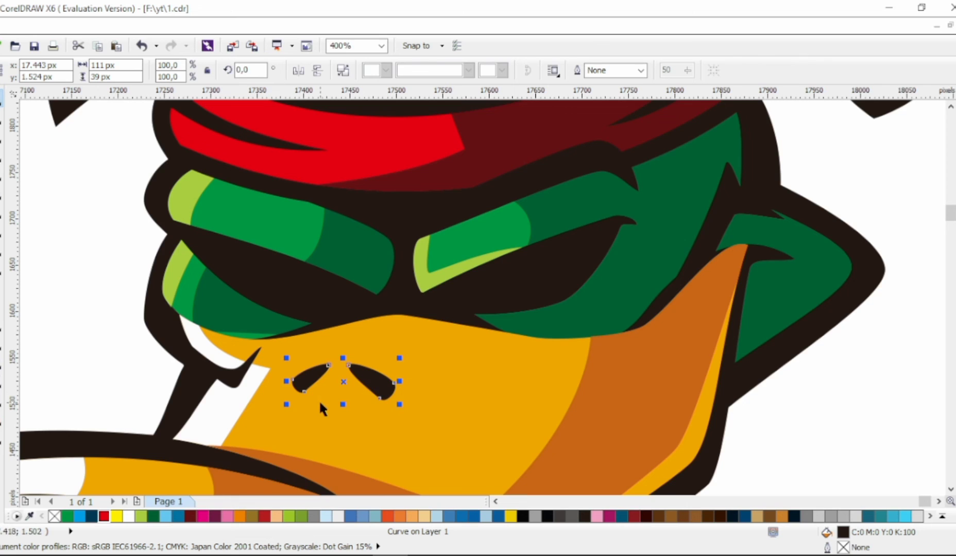
Create a white highlight rim along the nostrils' upper edges using a copy scaled to 103.5%, about 115 by 41 px
scroll(318, 400, up, 2)
drag(452, 311, 458, 315)
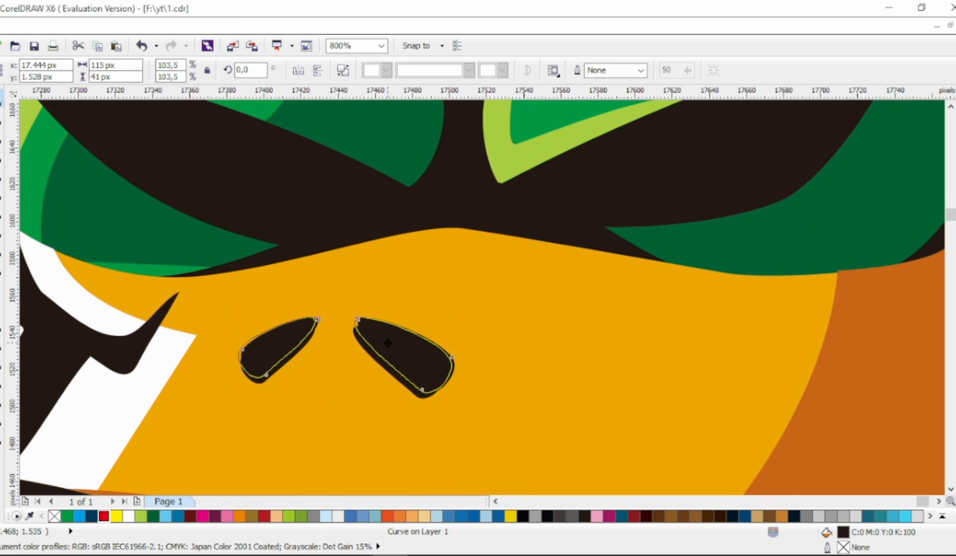
key(ctrl+k)
key(ctrl+l)
key(Escape)
Draw a closed two-node eye shape in the black socket beneath the right brow and bow both its edges
scroll(375, 358, down, 4)
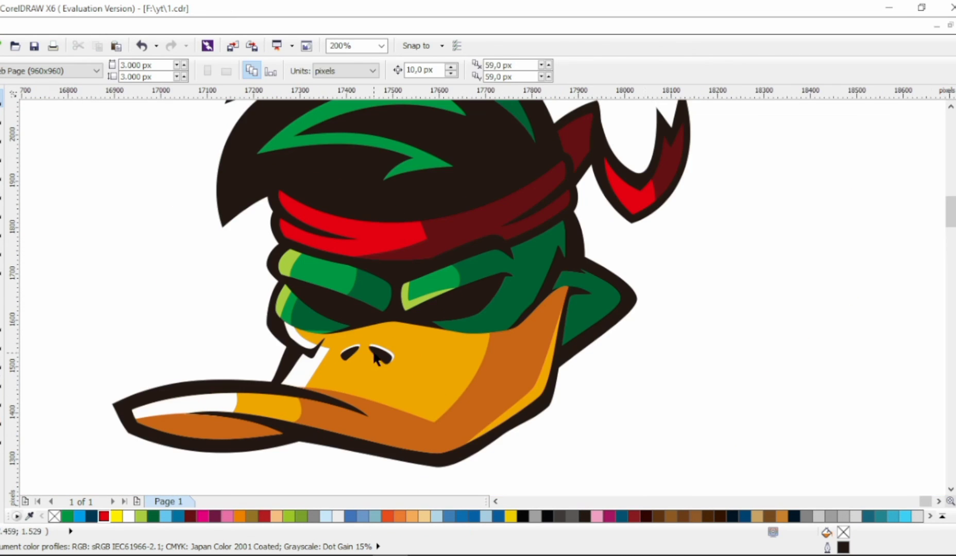
scroll(521, 320, down, 1)
scroll(445, 334, up, 1)
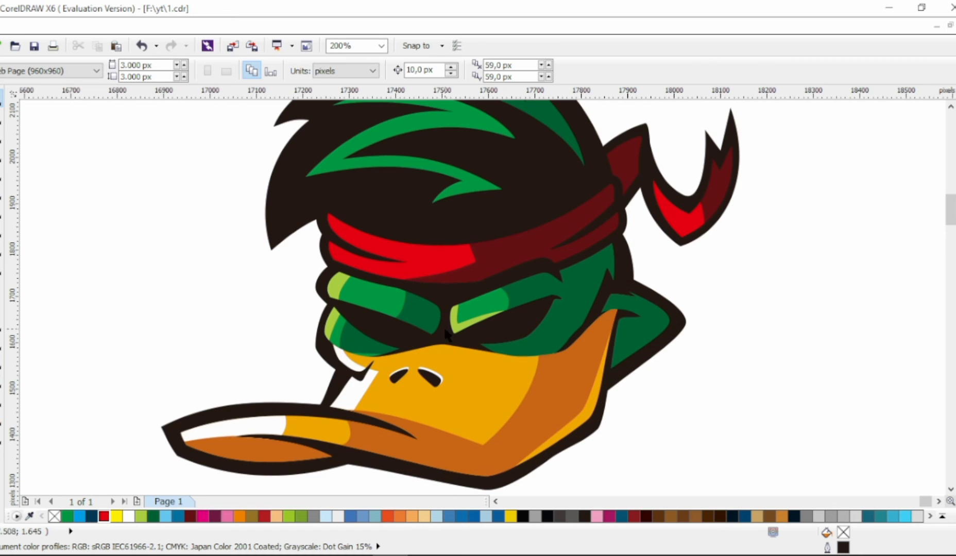
key(F10)
click(491, 331)
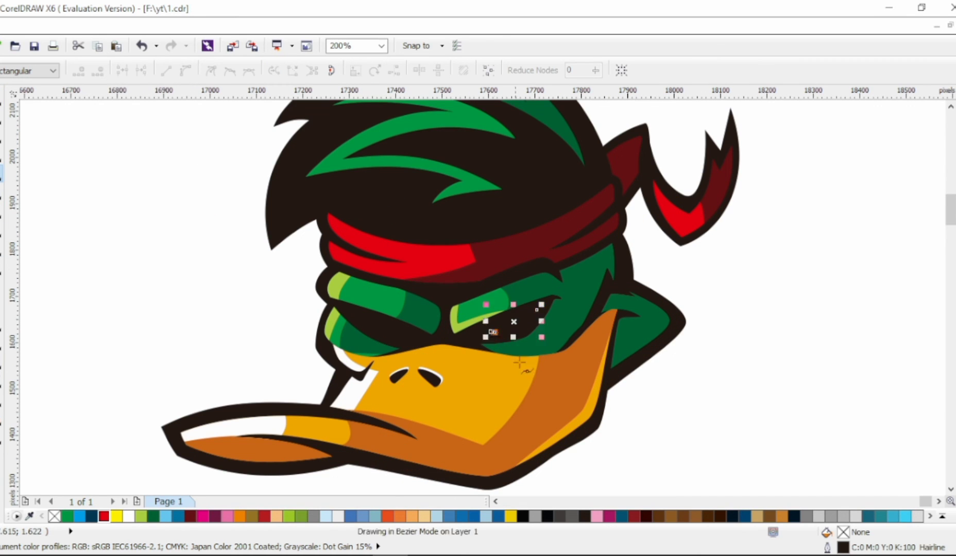
click(188, 71)
scroll(442, 273, up, 2)
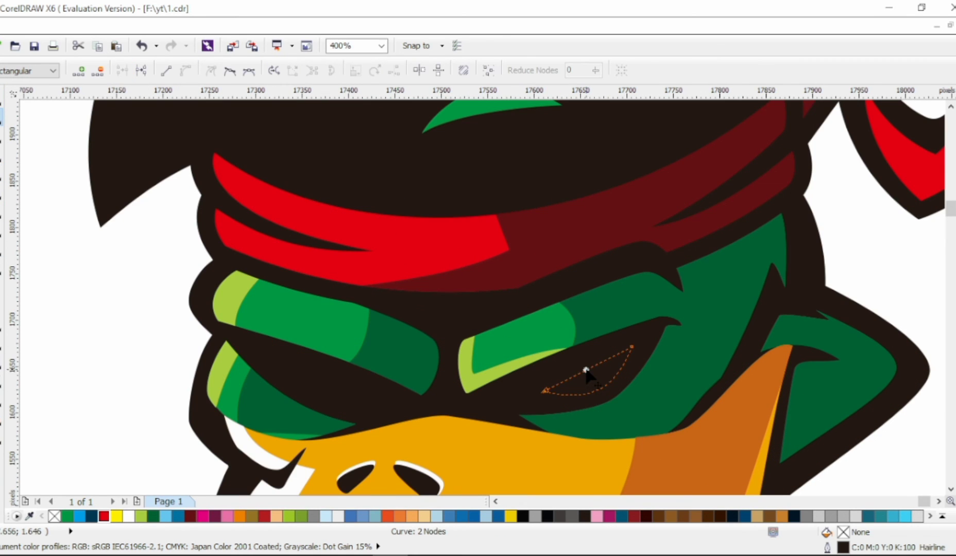
drag(586, 371, 582, 361)
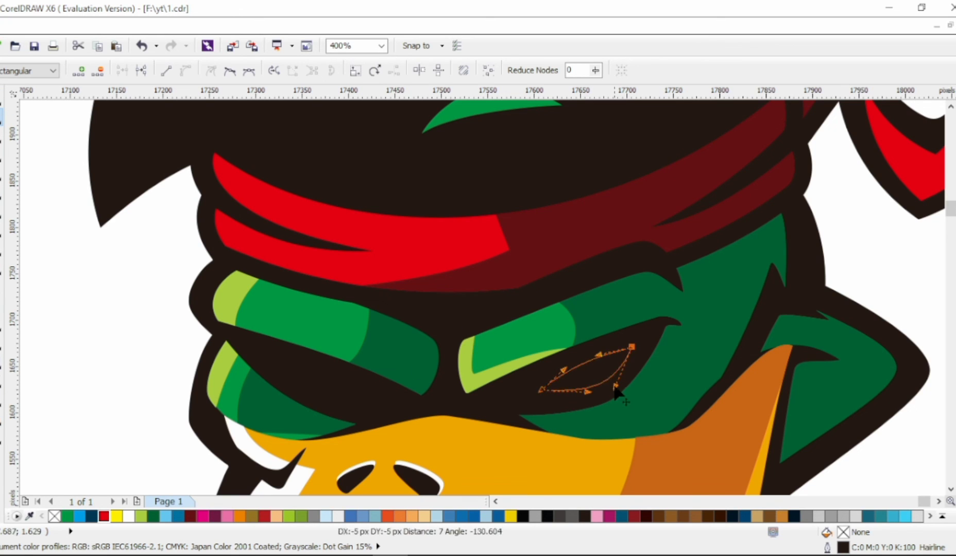
Fill the eye shape white and remove its outline
key(space)
click(129, 516)
right_click(54, 516)
Place a mirrored copy of the white eye in the left socket, scaled down to about 91 by 43 px
drag(586, 368, 338, 384)
click(298, 70)
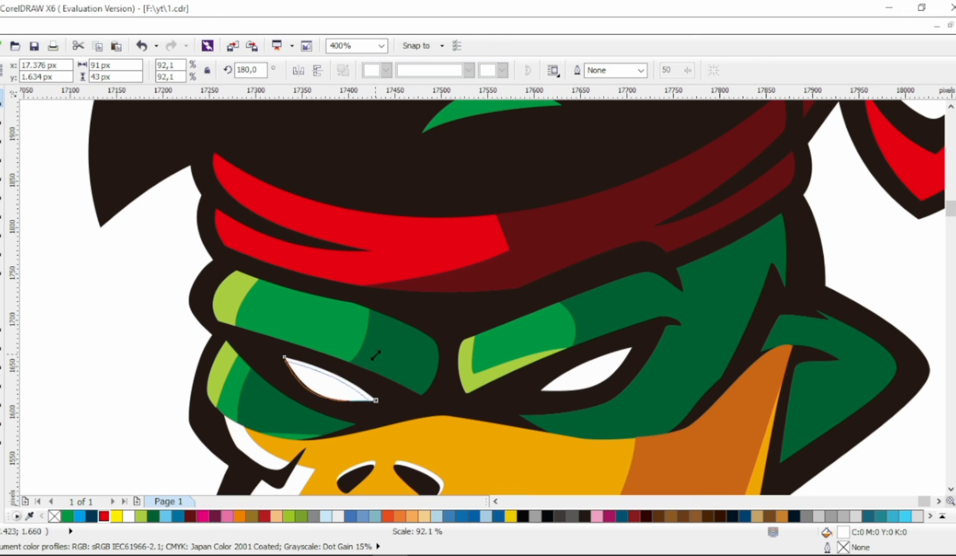
drag(279, 351, 286, 359)
drag(351, 383, 356, 387)
scroll(355, 387, down, 2)
click(587, 376)
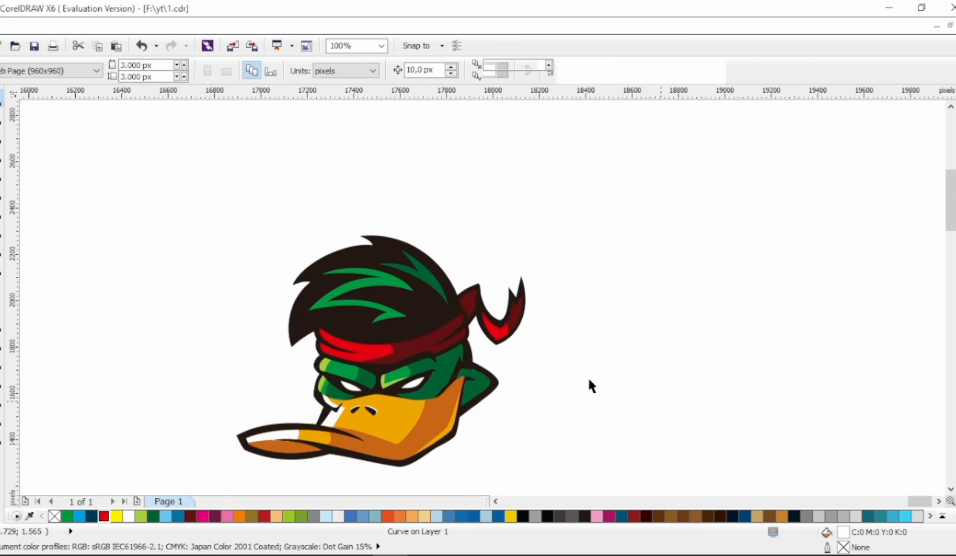